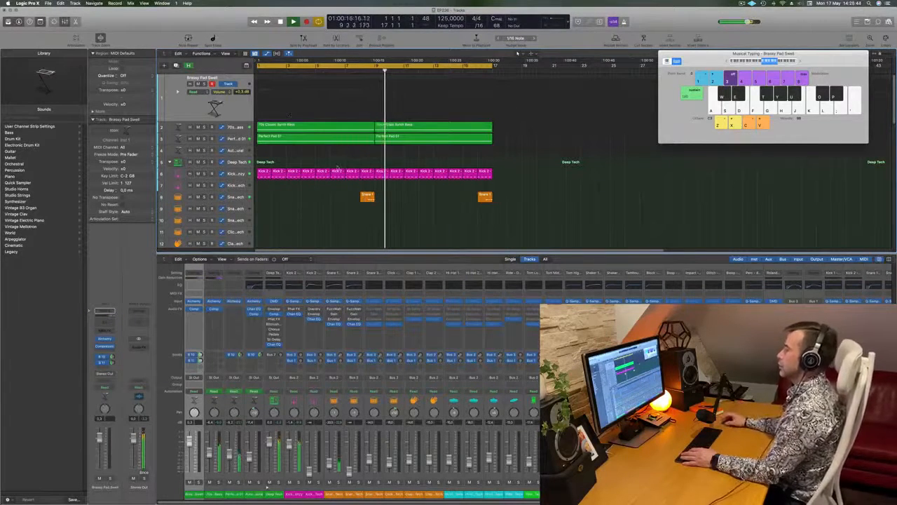
- Stop playback and audition the Brassy Pad Swell sound with a few Musical Typing notes
key("space")
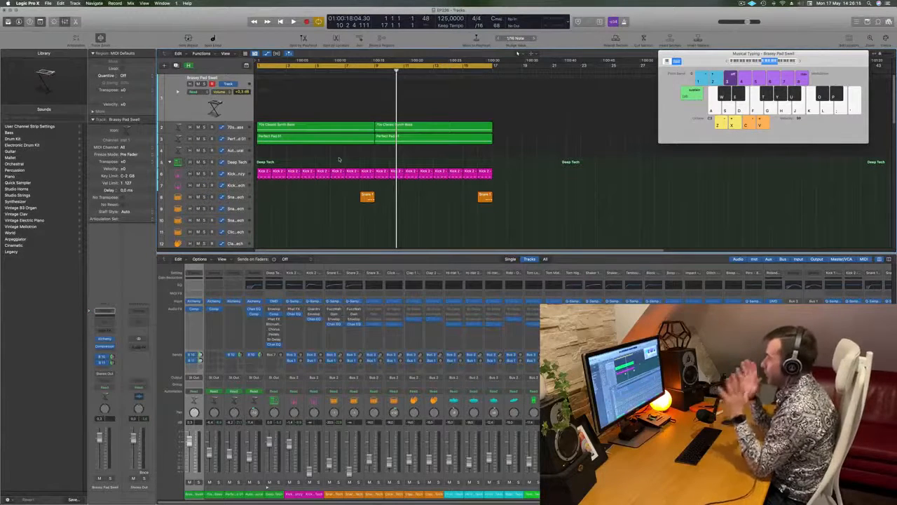
key("l")
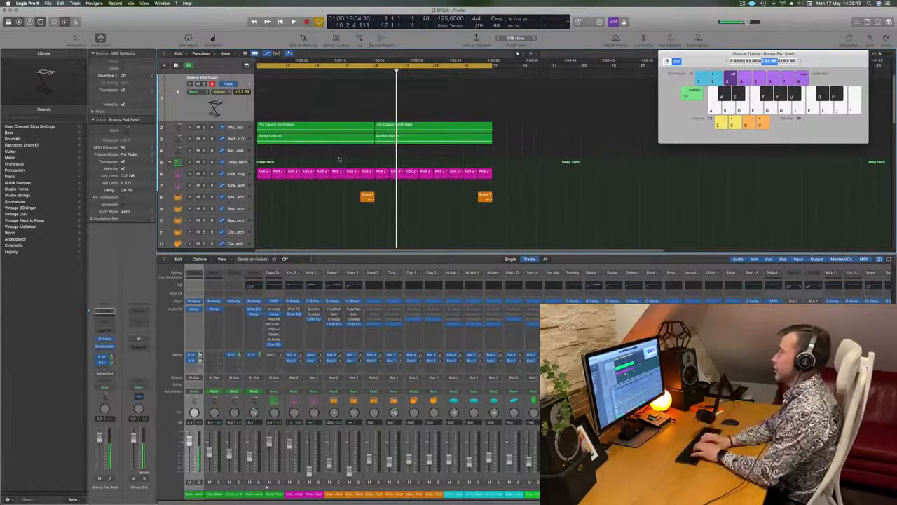
key("d")
key("f")
key("g")
key("j")
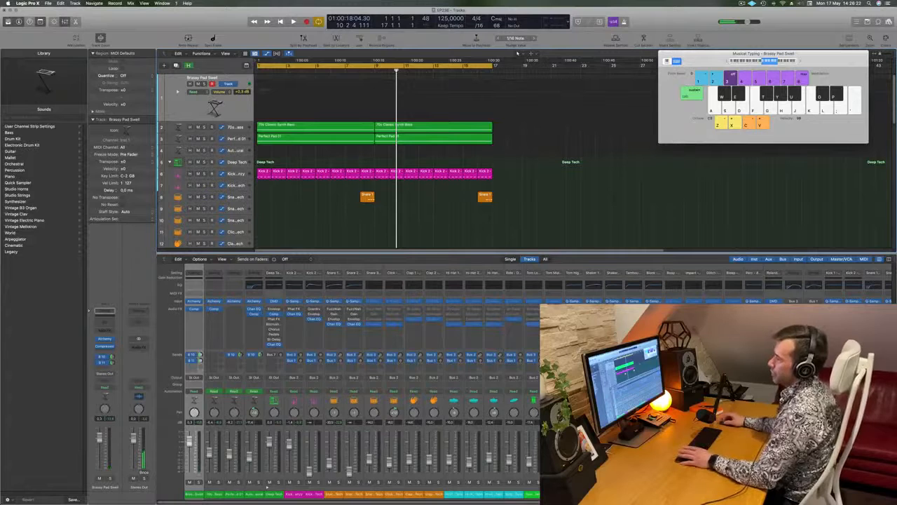
- Check the destinations of the Bus 10 and Bus 11 sends on the Brassy Pad Swell channel strip
left_click(103, 357)
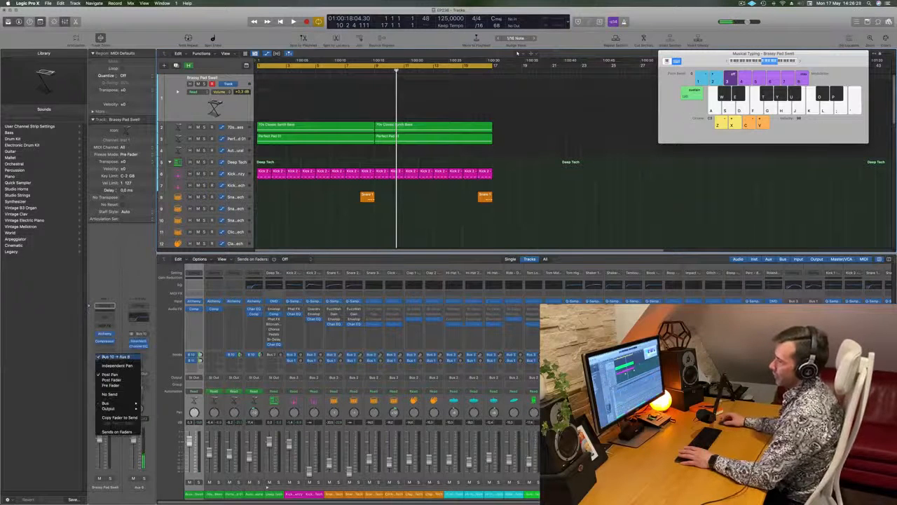
left_click(95, 370)
left_click(104, 363)
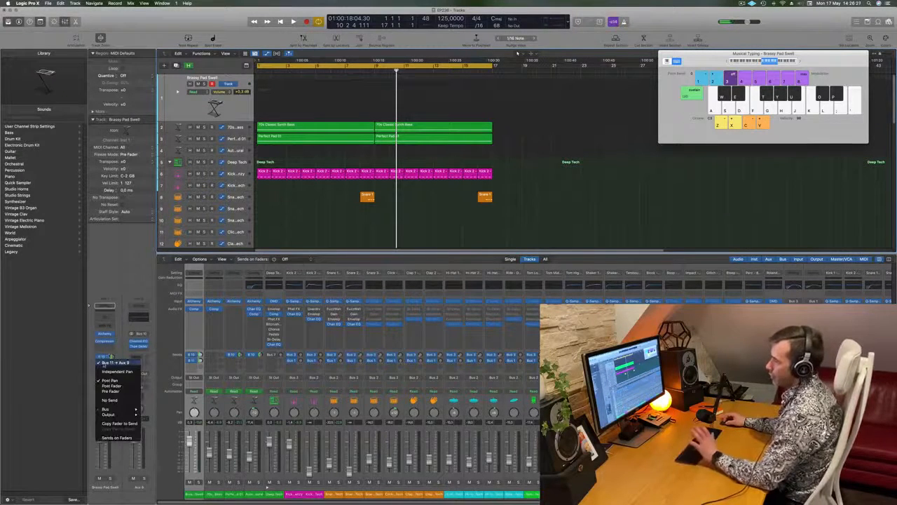
left_click(124, 278)
- Try out melody notes on the Brassy Pad Swell with Musical Typing while playback is stopped
key("l")
key("h")
key("g")
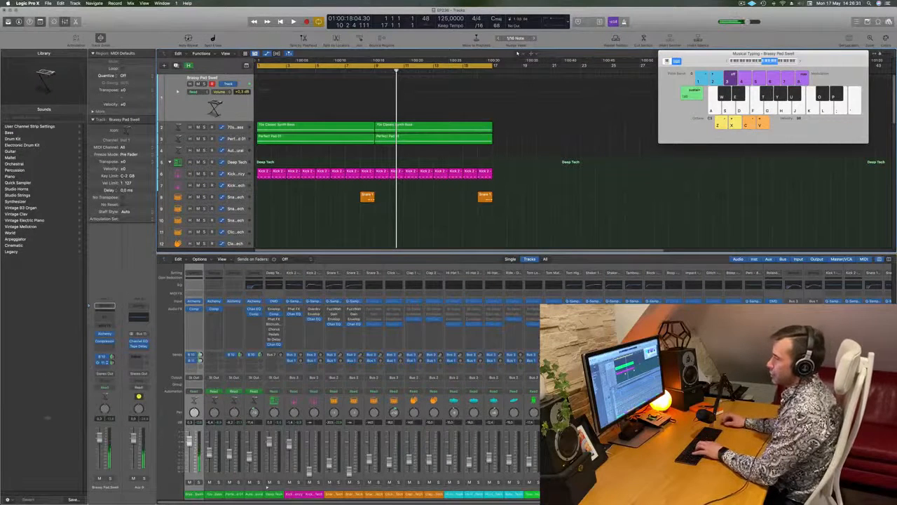
key("g")
key("h")
key("g")
key("h")
key("g")
key("d")
key("g")
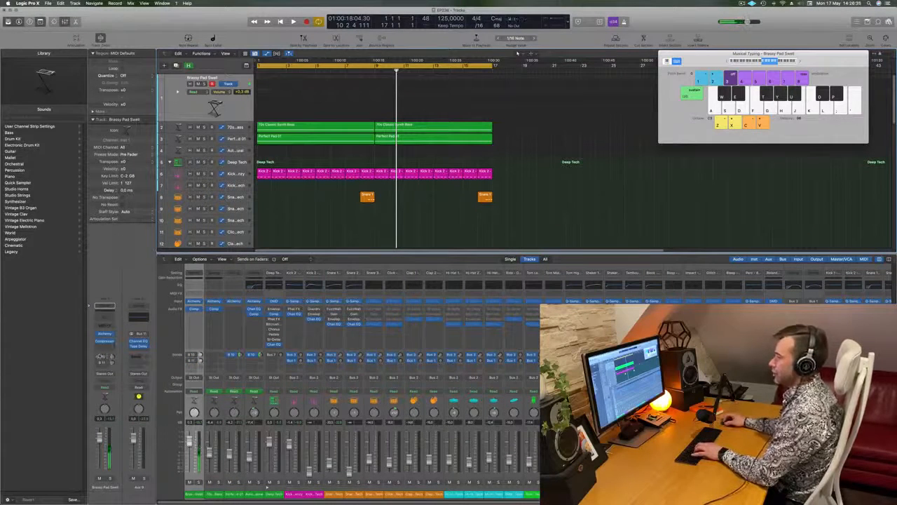
key("l")
key("k")
key("j")
key("d")
key("s")
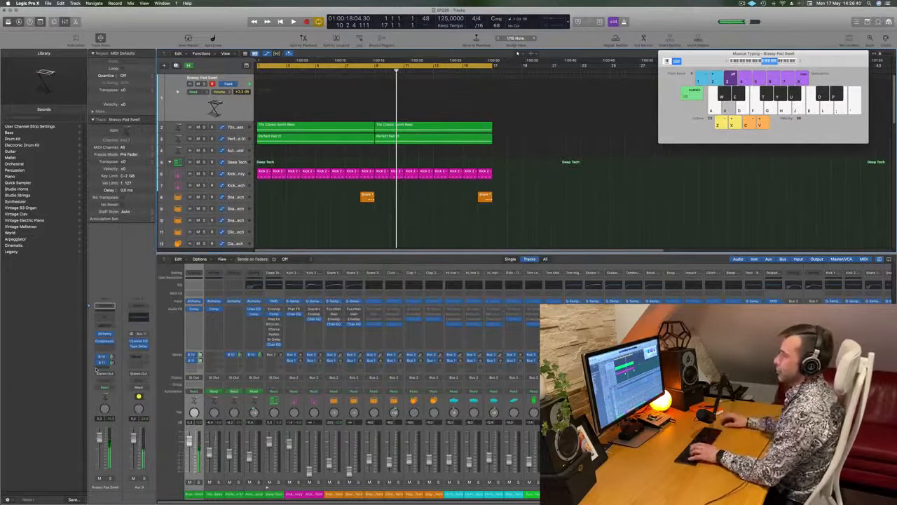
- Play the arrangement from the beginning and rehearse a Brassy Pad Swell melody over it with Musical Typing
key("Return")
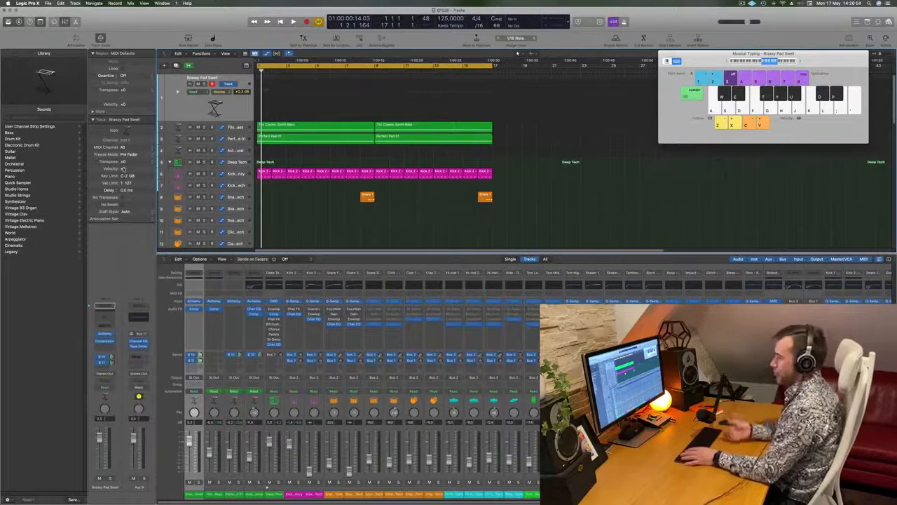
key("space")
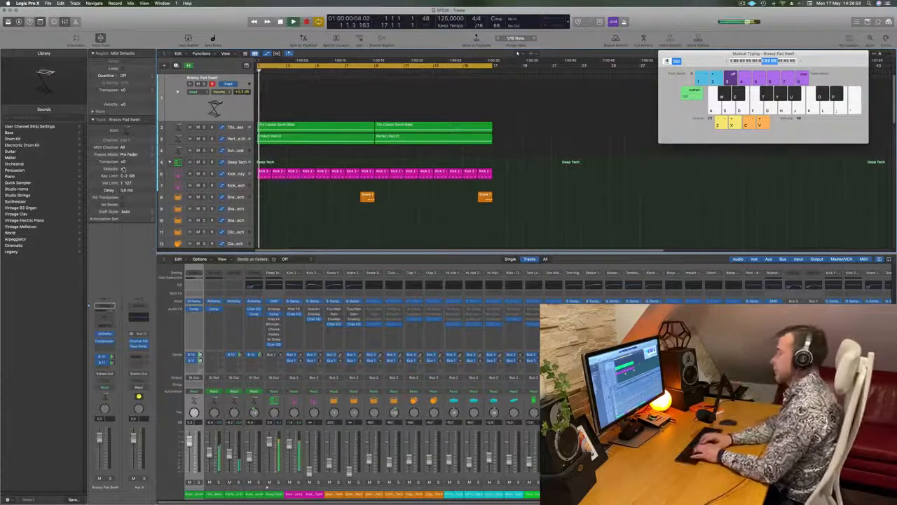
key("f")
key("f")
key("g")
key("h")
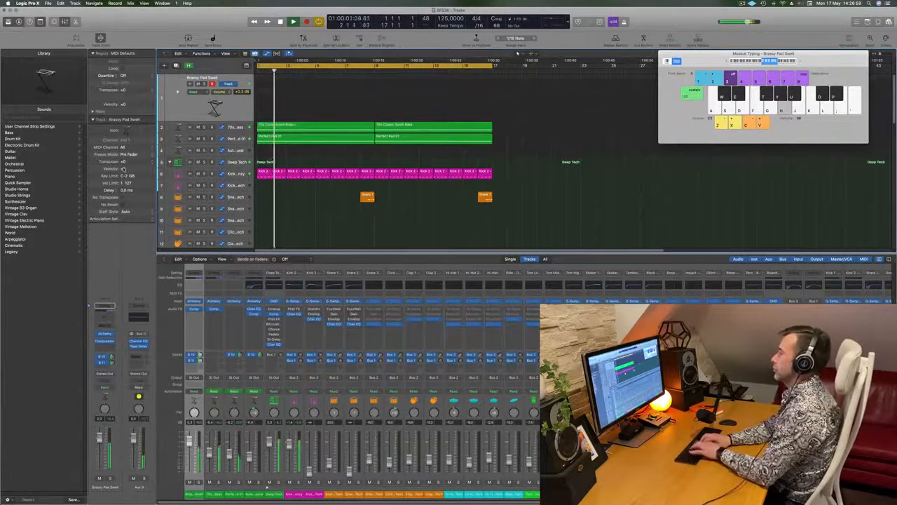
key("h")
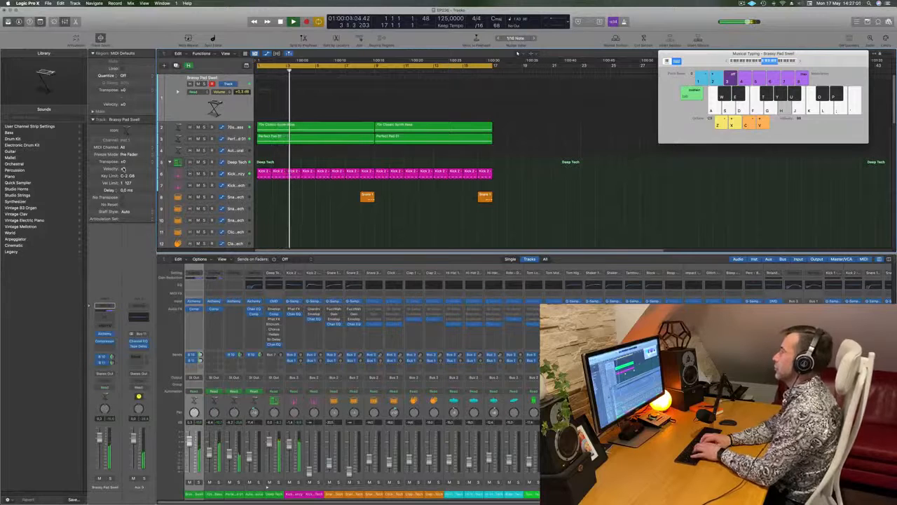
key("k")
key("l")
key("semicolon")
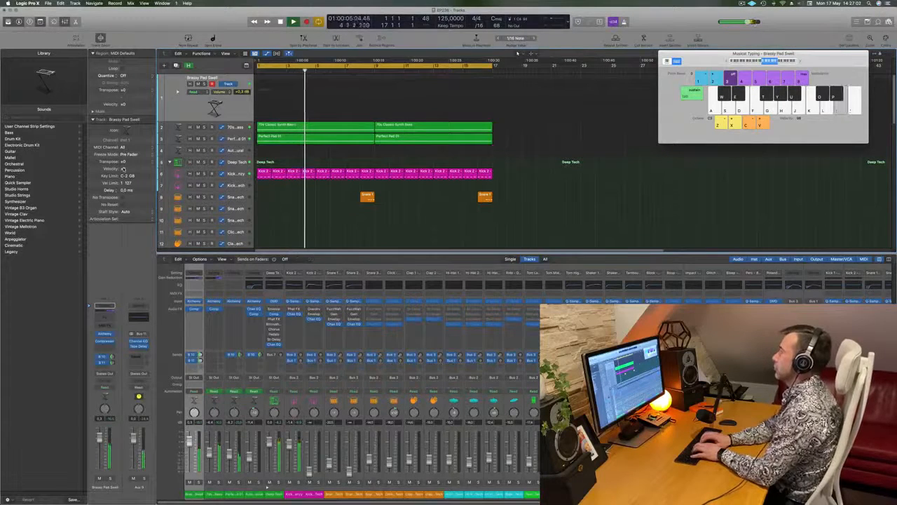
key("semicolon")
key("semicolon")
key("k")
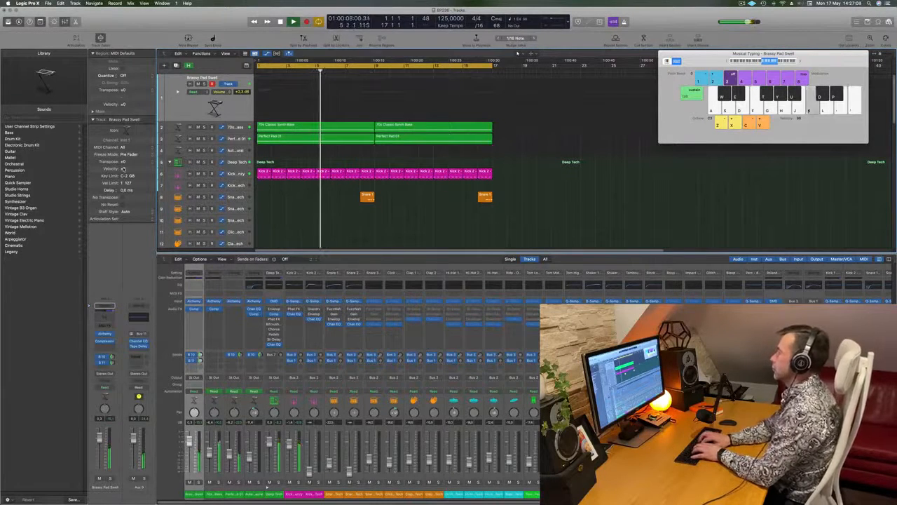
key("k")
key("h")
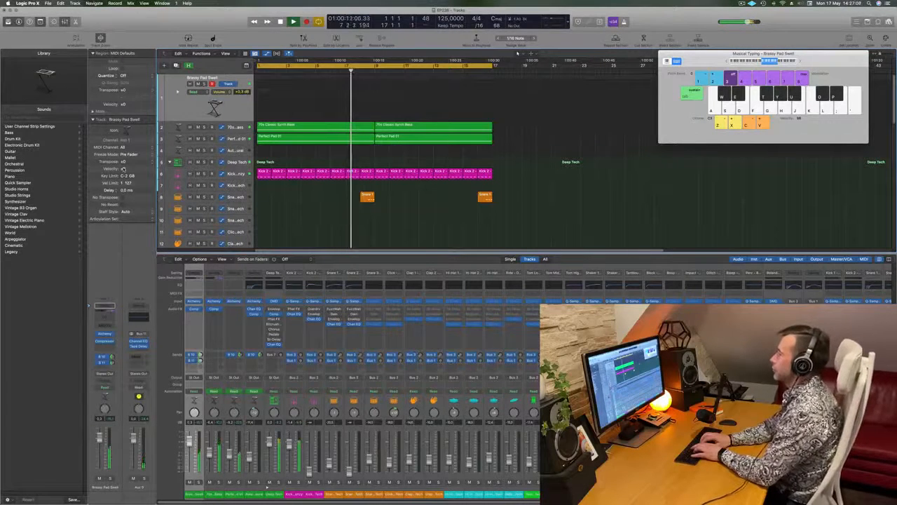
key("h")
key("semicolon")
key("l")
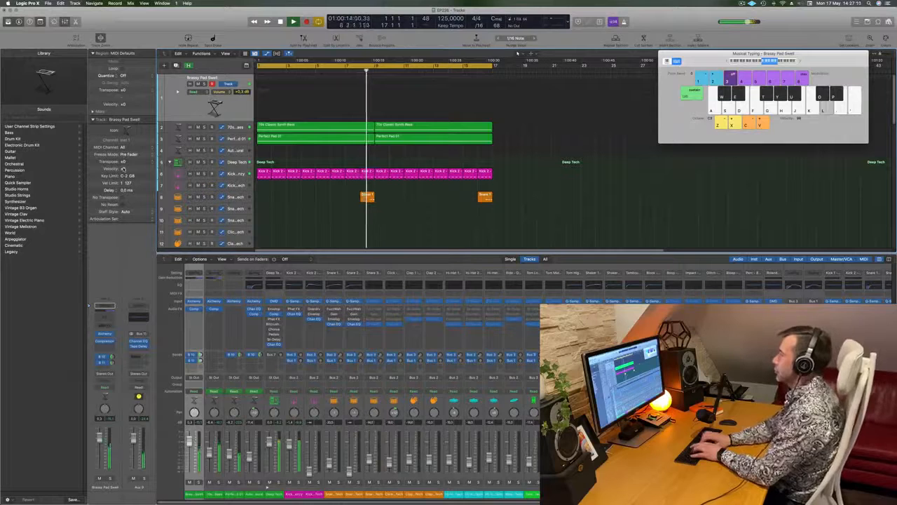
key("h")
key("f")
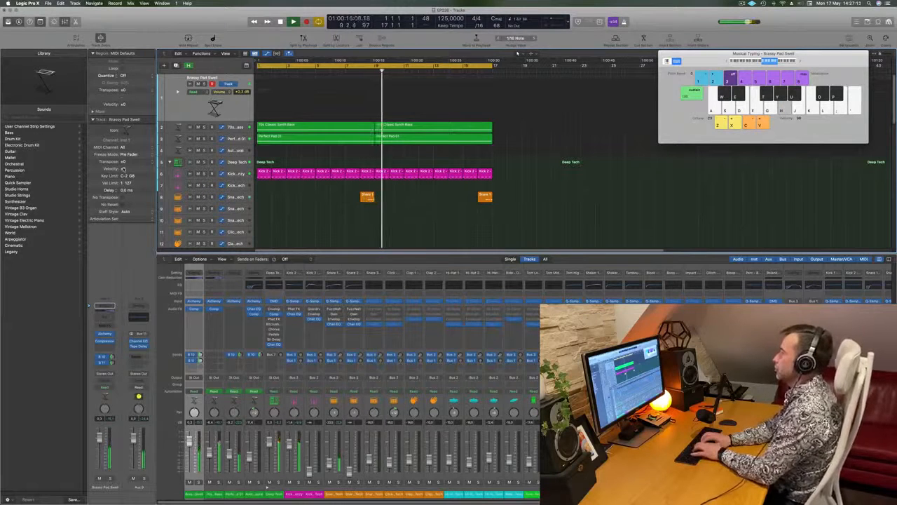
key("h")
key("h")
key("l")
key("semicolon")
key("h")
- Record a Musical Typing melody on the Brassy Pad Swell track while the arrangement cycles, and stop recording
key("r")
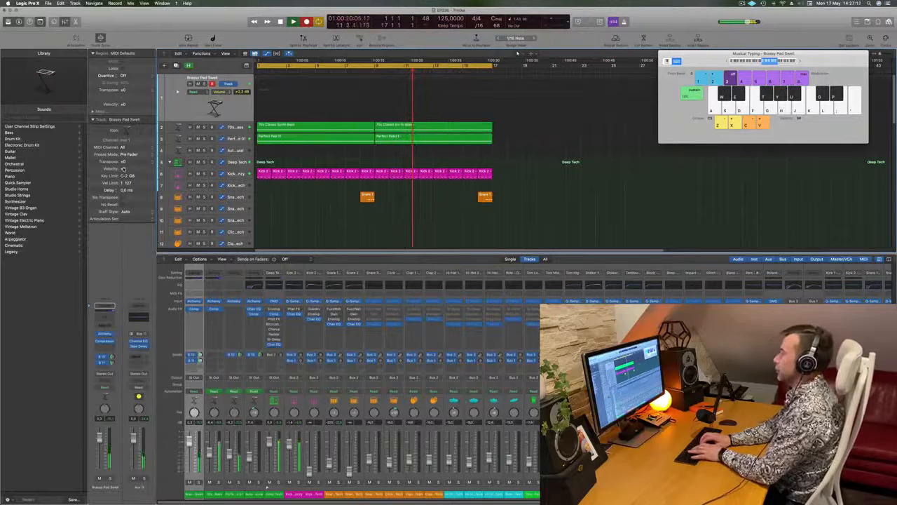
key("k")
key("h")
key("h")
key("h")
key("k")
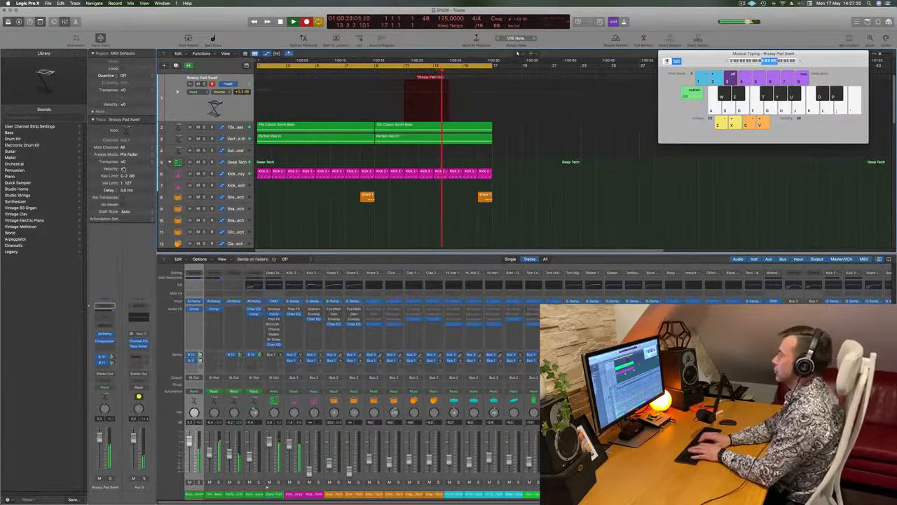
key("l")
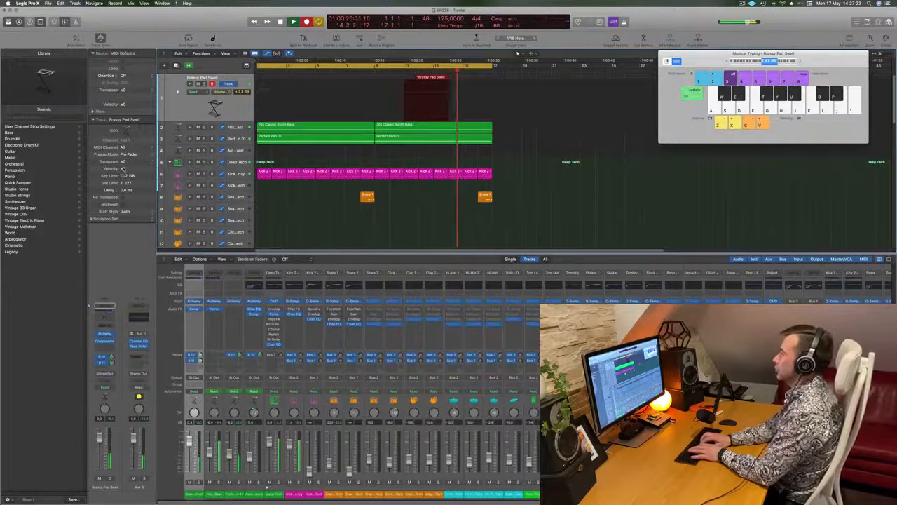
key("h")
key("h")
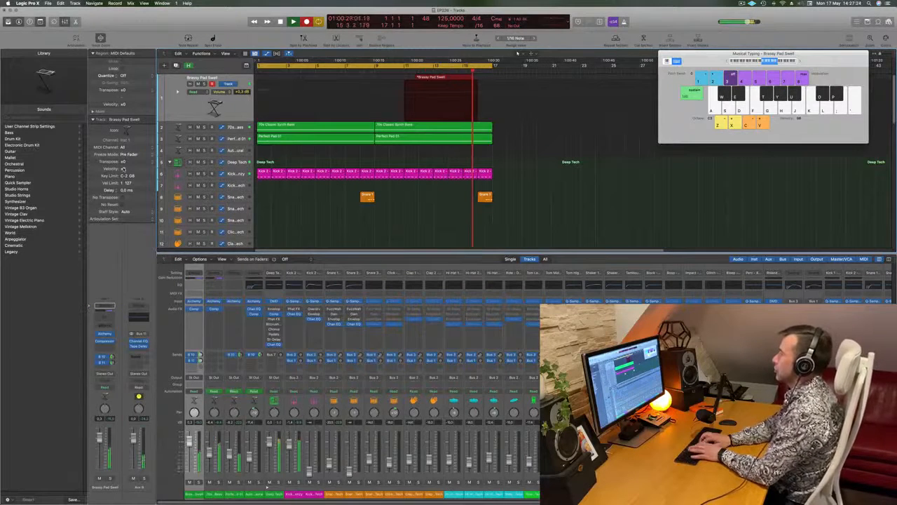
key("k")
key("l")
key("semicolon")
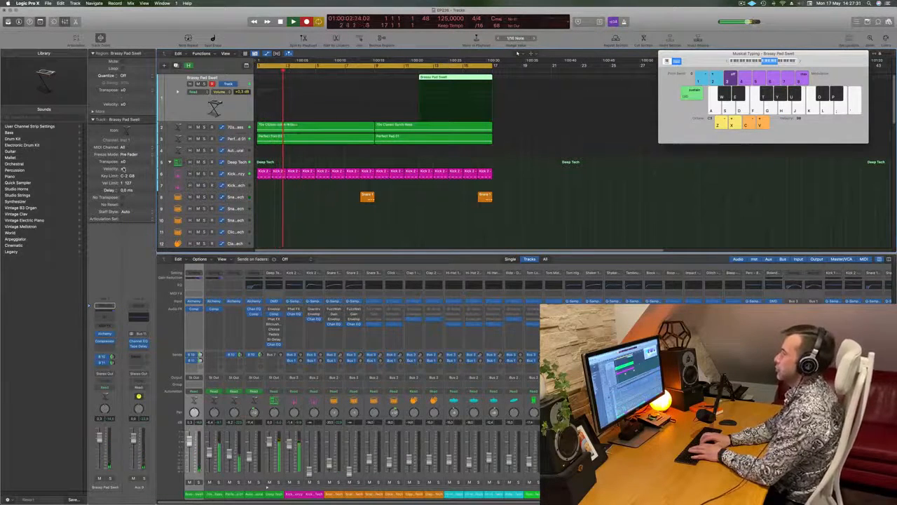
key("h")
key("h")
key("h")
key("h")
key("k")
key("semicolon")
key("l")
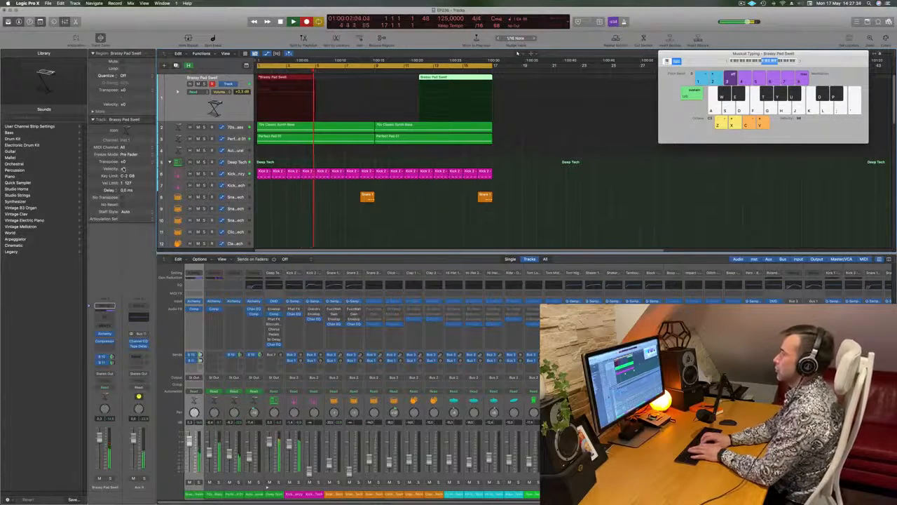
key("space")
- Play back the recorded Brassy Pad Swell regions and open the Piano Roll
key("Return")
key("space")
left_click(462, 71)
left_click(458, 78)
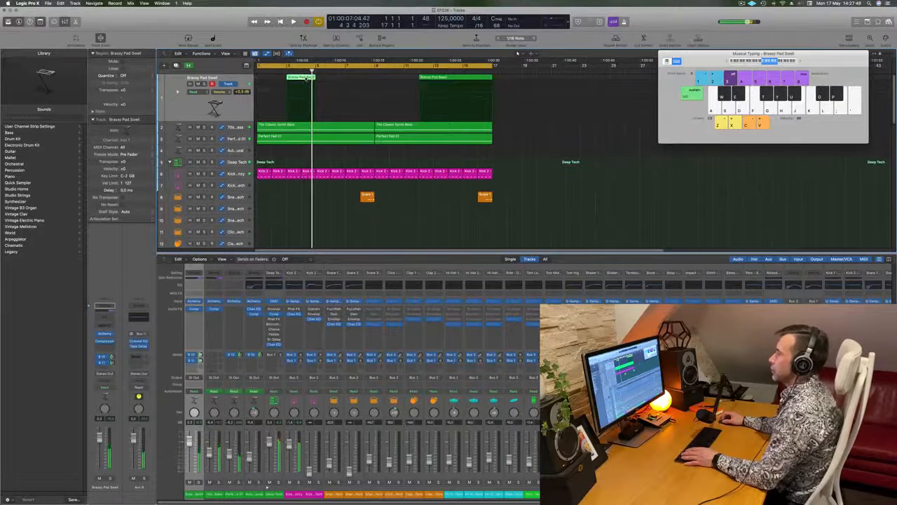
key("p")
- Move the short Brassy Pad Swell region to the start of bar 1 and audition it from the beginning
left_click_drag(308, 77, 278, 77)
scroll(328, 434, "left", 5)
key("Return")
key("space")
left_click(541, 427)
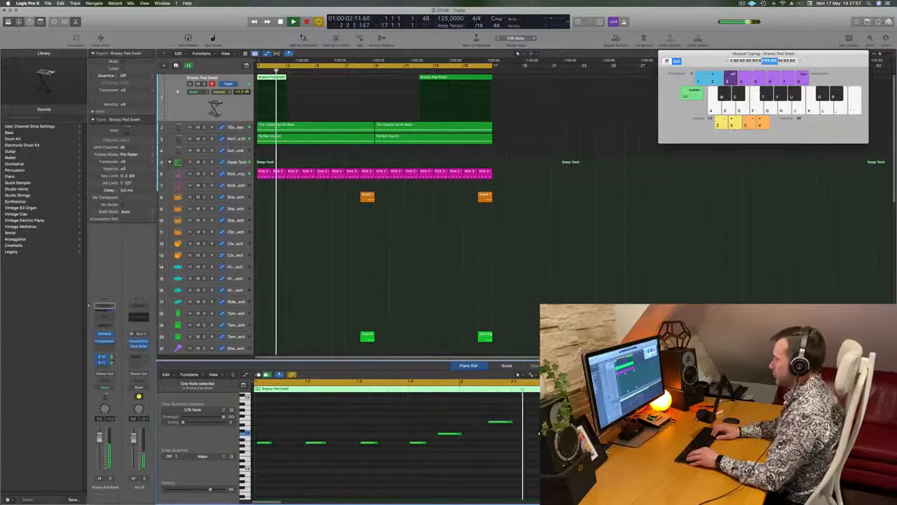
key("Return")
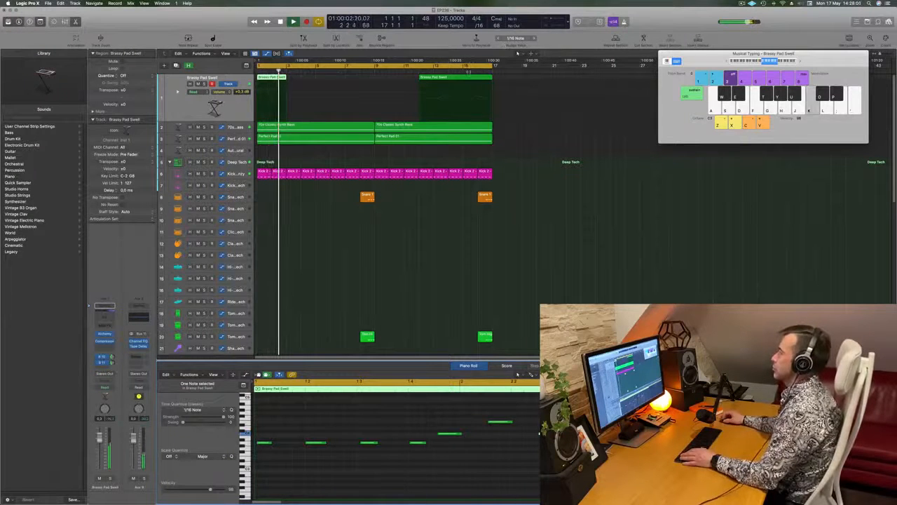
key("space")
- Split the longer Brassy Pad Swell region at bar 15 and delete the part before the split
left_click(463, 71)
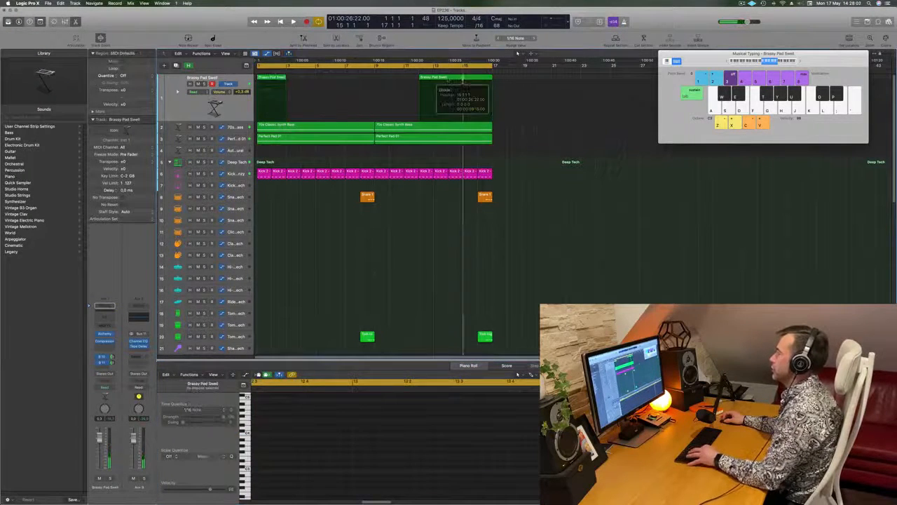
key("super+t")
left_click(495, 166)
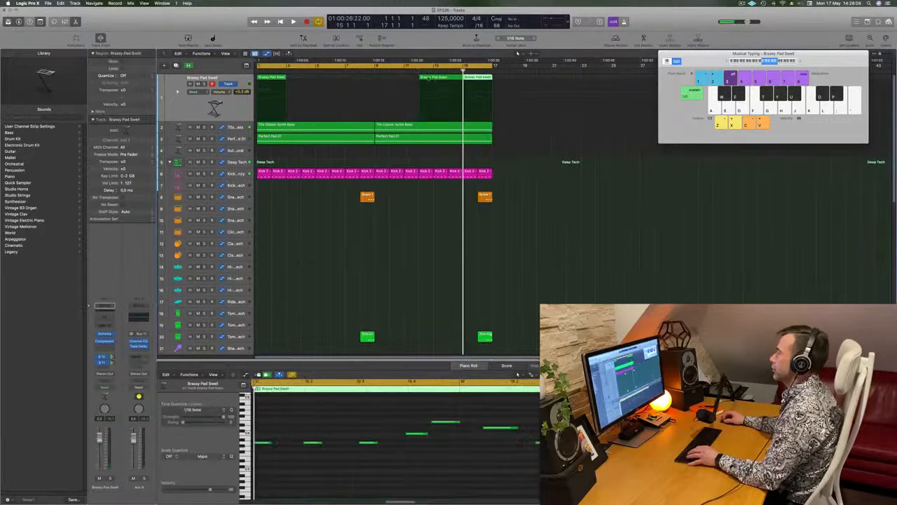
key("Delete")
- Replace the Brassy Pad Swell region at bar 1 with the remaining two-bar region and play it back
left_click(267, 79)
key("Delete")
left_click_drag(471, 80, 265, 80)
left_click(309, 98)
left_click(270, 79)
key("space")
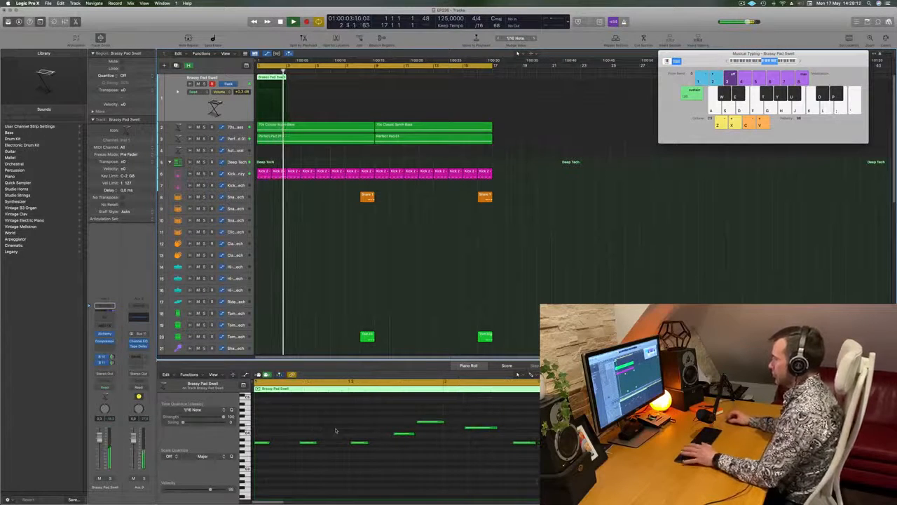
key("space")
- Quantize all notes of the two-bar Brassy Pad Swell region to 1/16 notes and return to the project start
key("super+a")
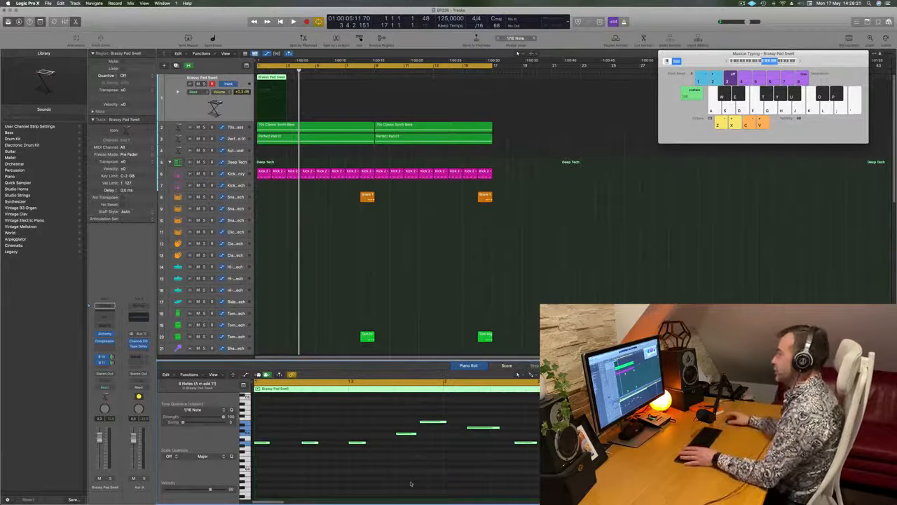
left_click(364, 238)
key("Return")
- Adjust the first note of the Brassy Pad Swell melody in the Piano Roll and play the result
left_click(272, 79)
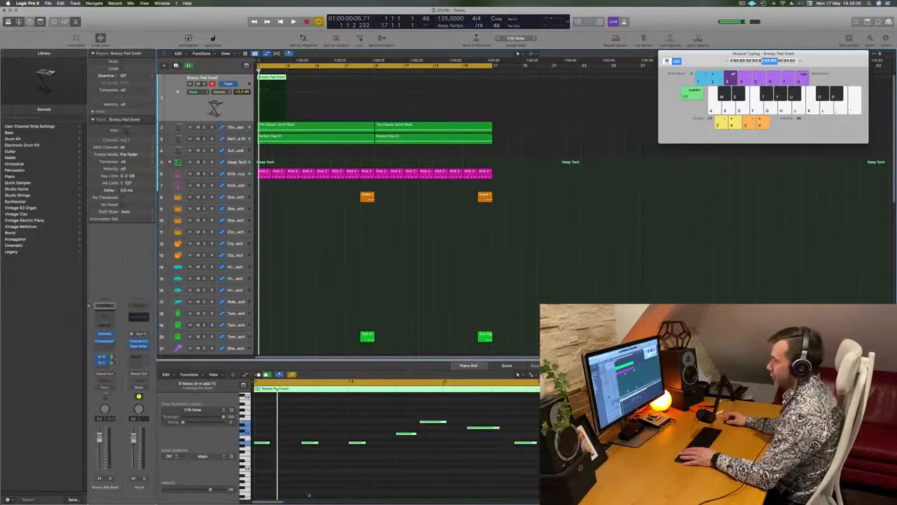
left_click_drag(265, 443, 272, 443)
left_click(255, 445)
left_click(270, 443)
key("space")
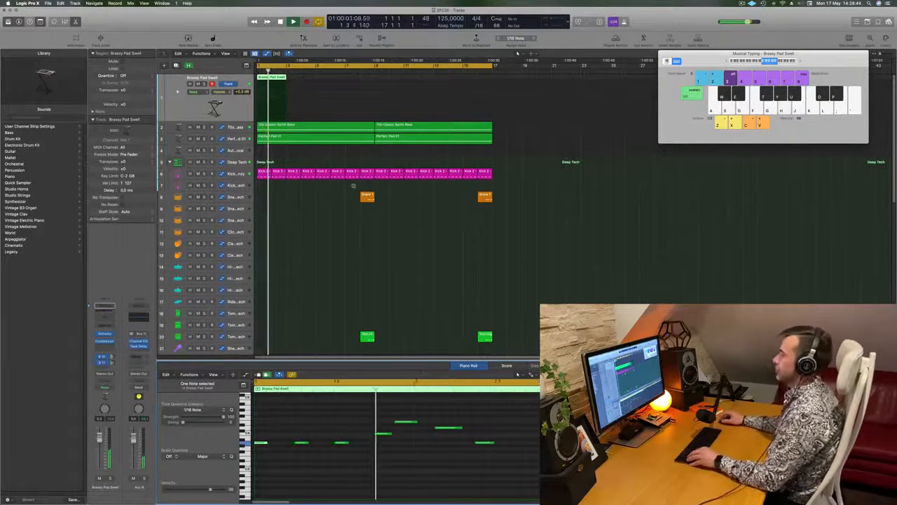
- Stop playback and copy the two-bar Brassy Pad Swell region to bar 3, directly after the original
scroll(353, 186, "down", 3)
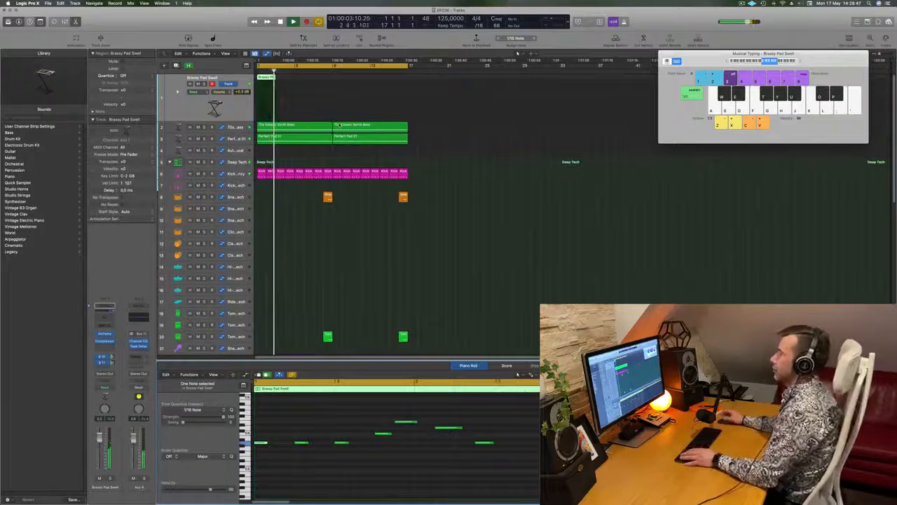
key("space")
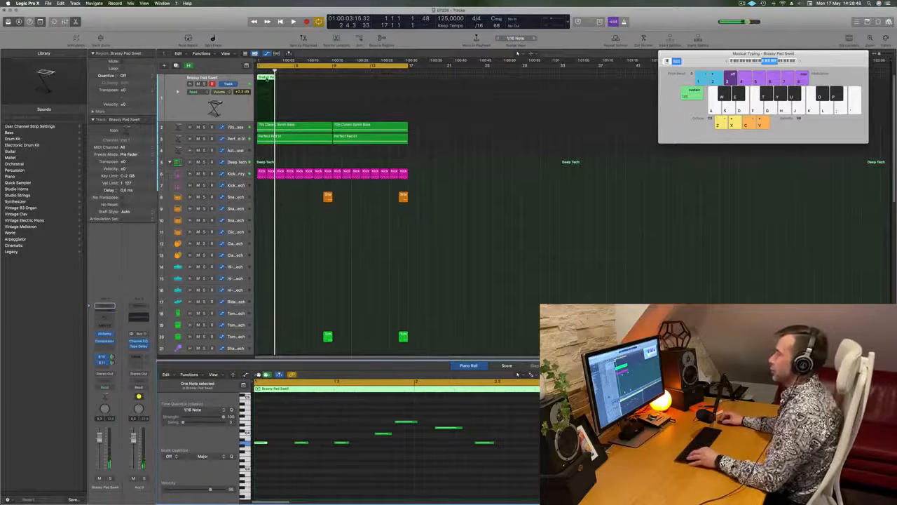
left_click_drag(268, 79, 287, 82)
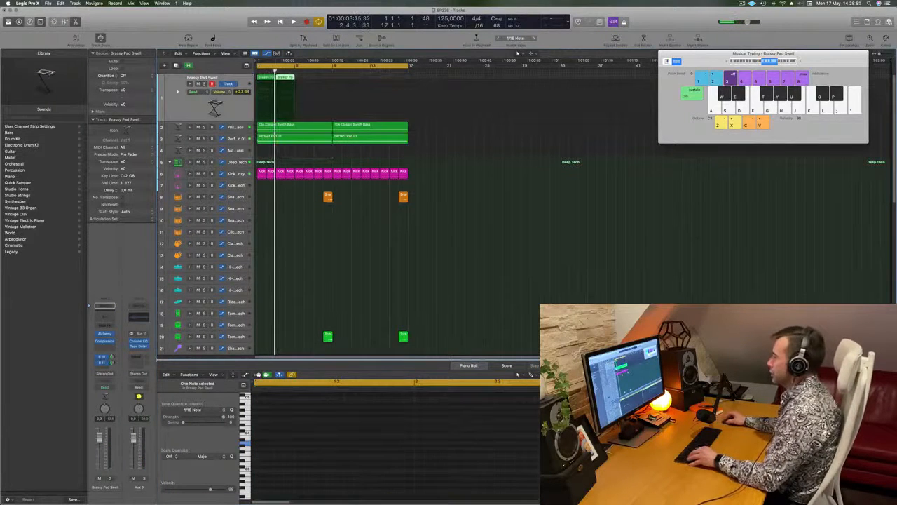
- Raise the first three notes of the bar 3 Brassy Pad Swell region to the melody's peak pitch and lower its fifth note to the base pitch
scroll(472, 417, "left", 5)
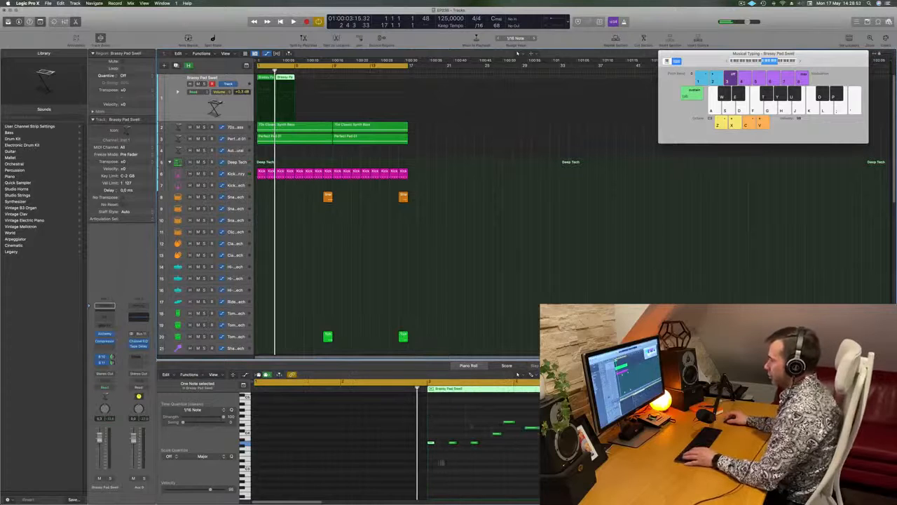
key("space")
key("space")
left_click_drag(477, 426, 431, 452)
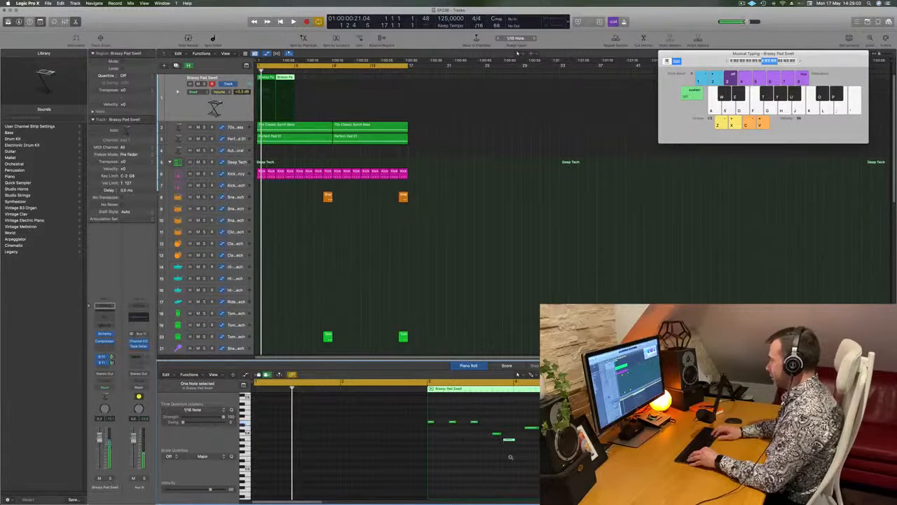
key("space")
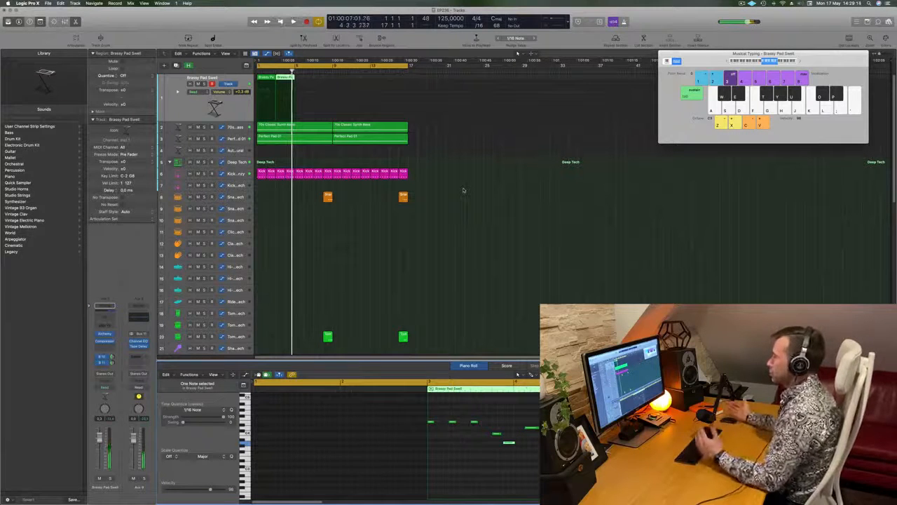
- Show both Brassy Pad Swell regions together in the Piano Roll and play them from the project start
left_click_drag(358, 119, 269, 94)
key("space")
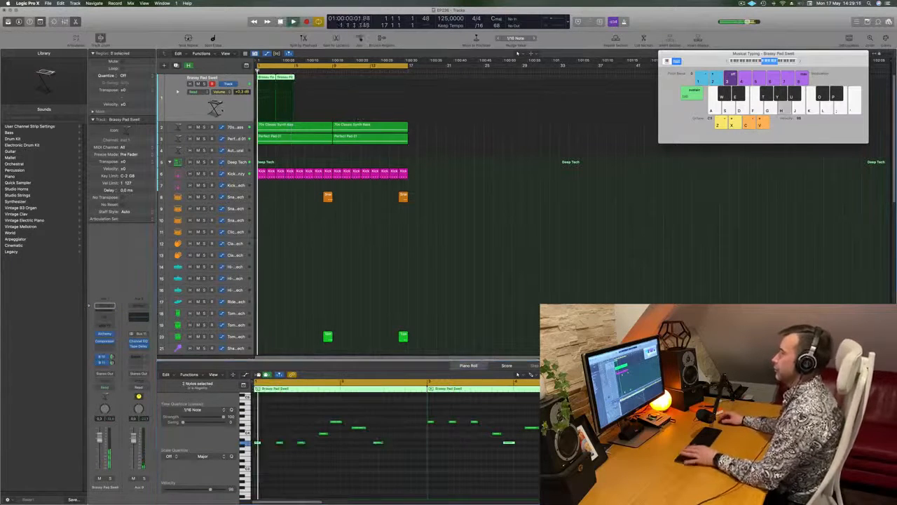
scroll(340, 220, "up", 3)
scroll(331, 253, "down", 2)
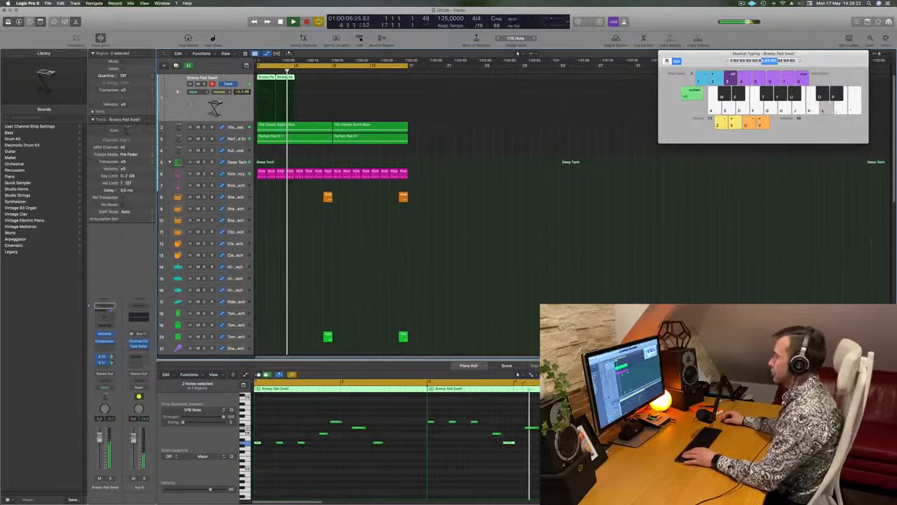
left_click(506, 443)
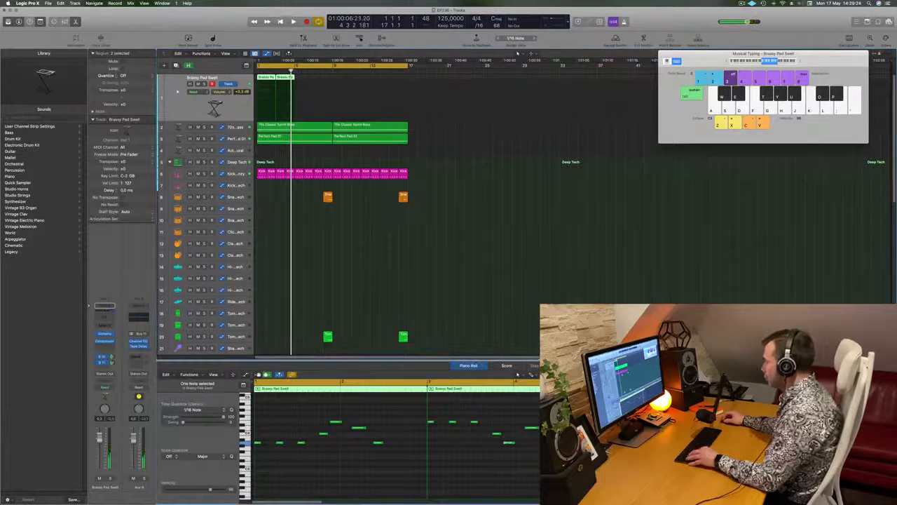
key("space")
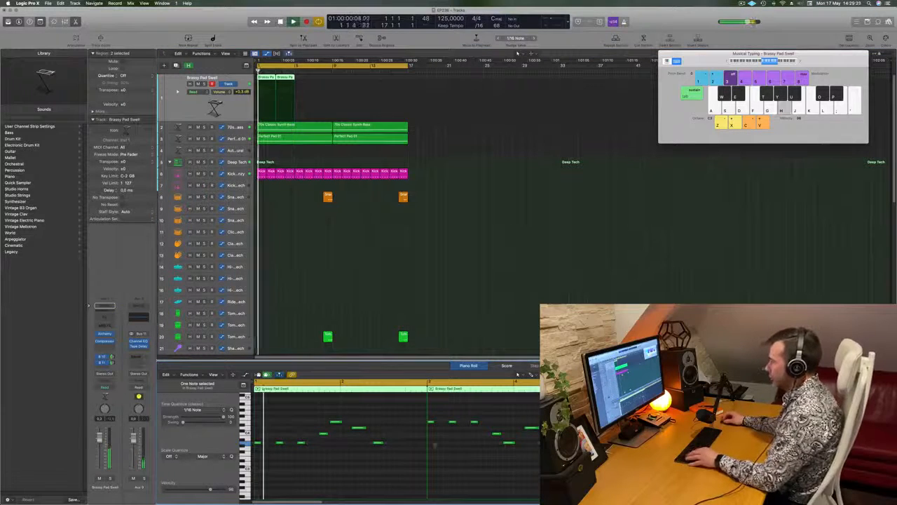
- Duplicate the last note of the bar 1 Brassy Pad Swell region directly after itself and play the result
left_click_drag(379, 443, 393, 445)
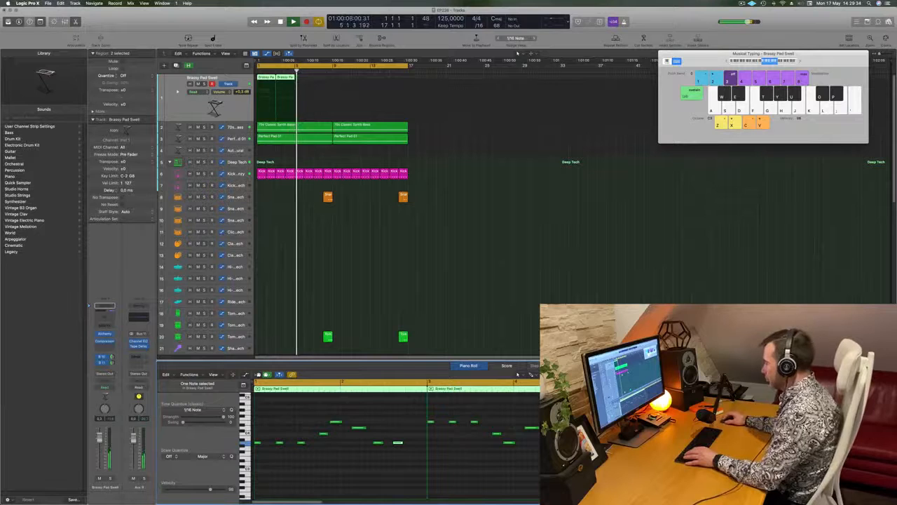
key("space")
key("space")
left_click(399, 442)
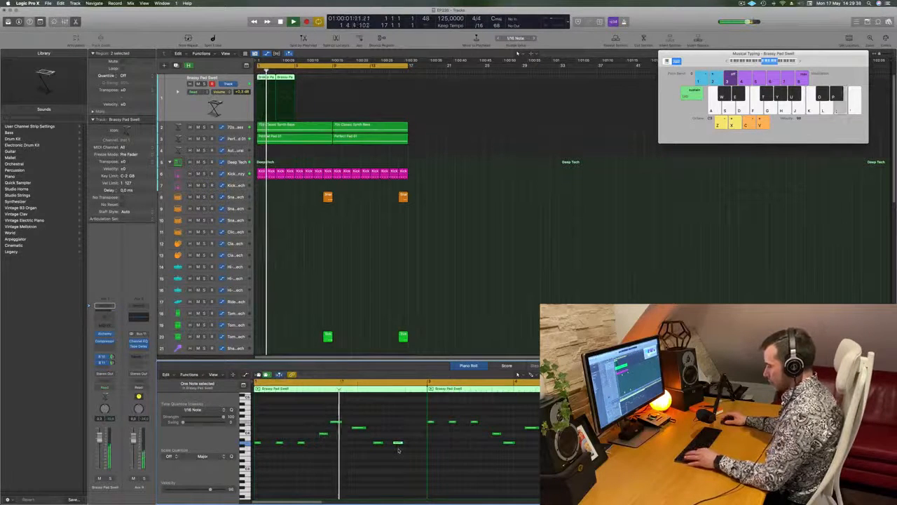
- Dismiss the quit prompt and quantize all notes of both Brassy Pad Swell regions to 1/16 notes
key("super+q")
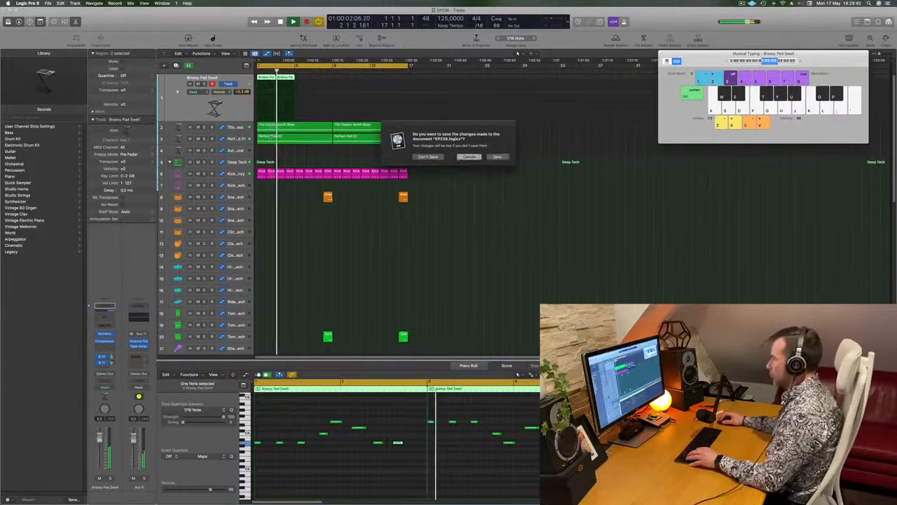
key("Escape")
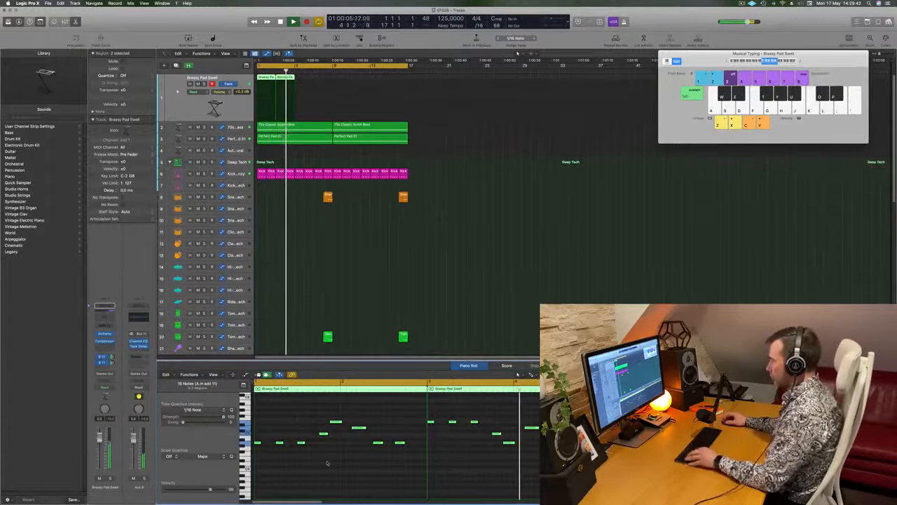
key("Return")
left_click(274, 74)
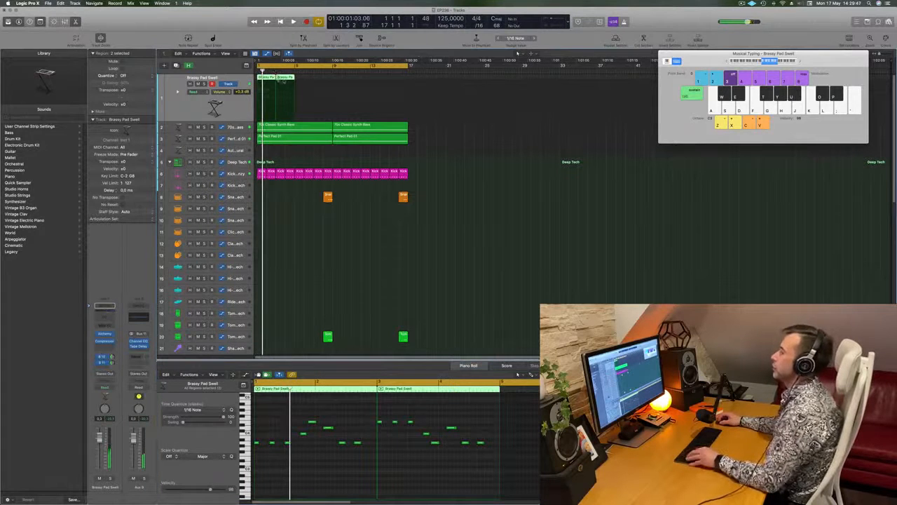
- Repeat the two Brassy Pad Swell regions along the timeline up to bar 17
left_click_drag(297, 79, 262, 78)
key("super+r")
key("super+r")
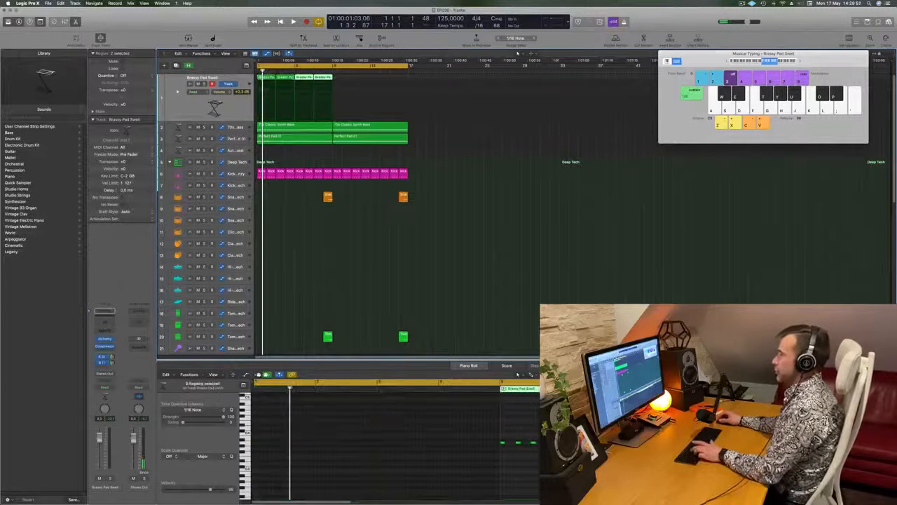
key("super+a")
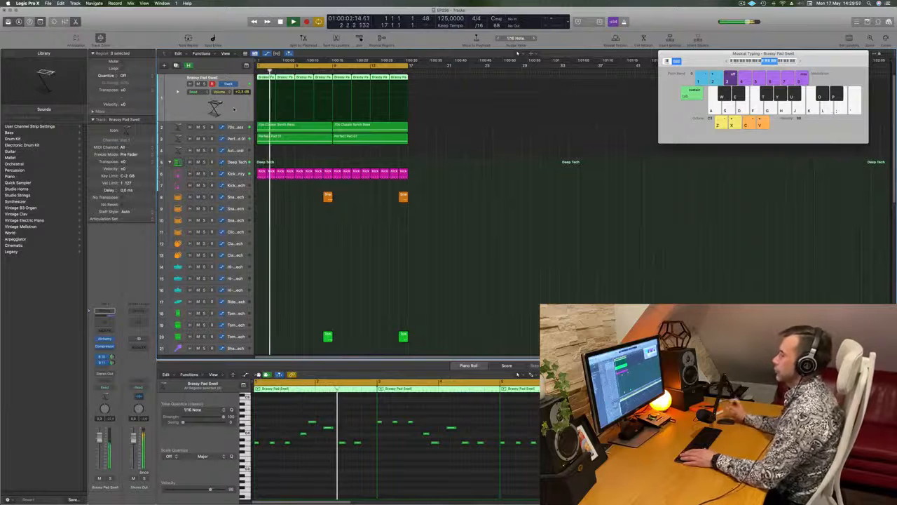
- Delete the last note of the bar 1 Brassy Pad Swell region and remove the repeated regions from bar 5 onward
key("Return")
left_click(358, 443)
key("Delete")
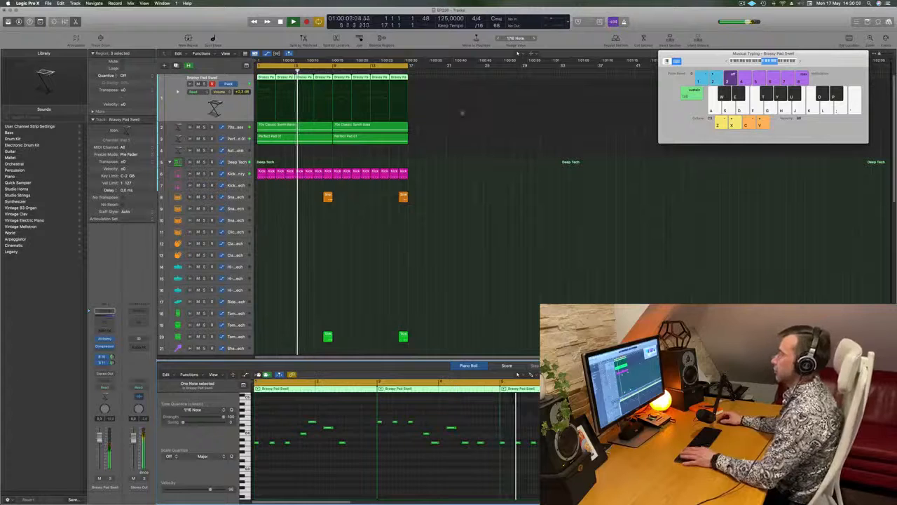
left_click_drag(429, 78, 309, 79)
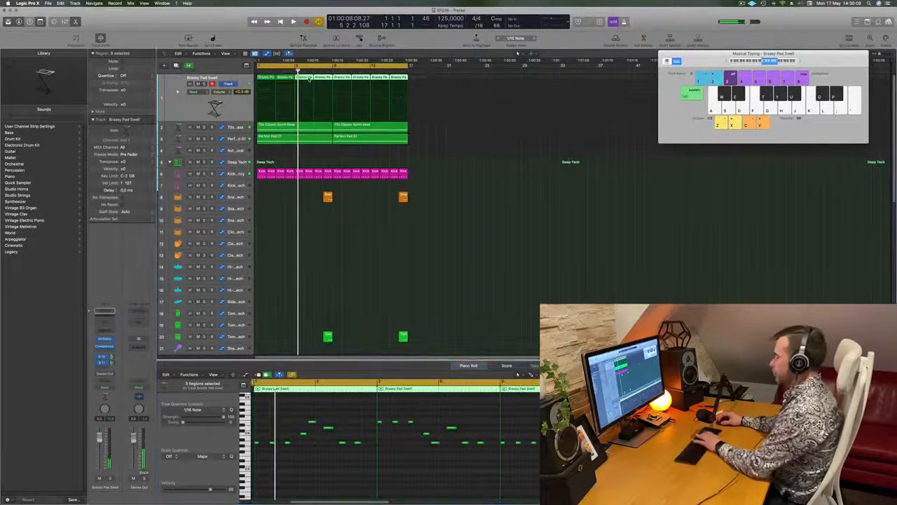
key("Delete")
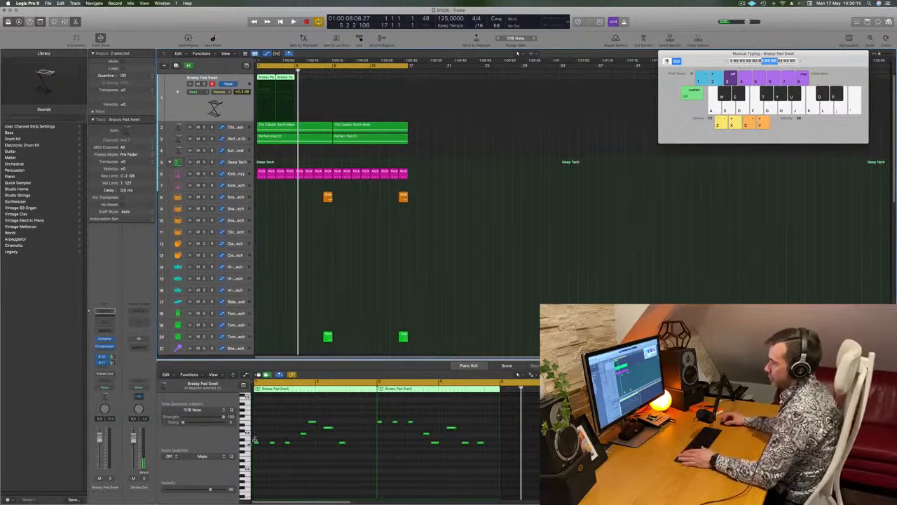
- Play the arrangement and inspect the notes of the 70s Classic Synth Bass track in the Piano Roll
left_click(246, 443)
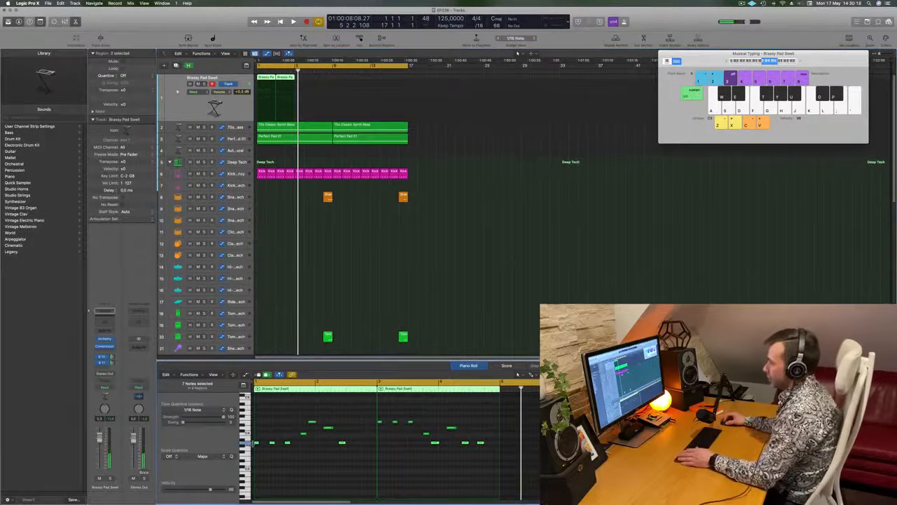
key("space")
left_click(480, 257)
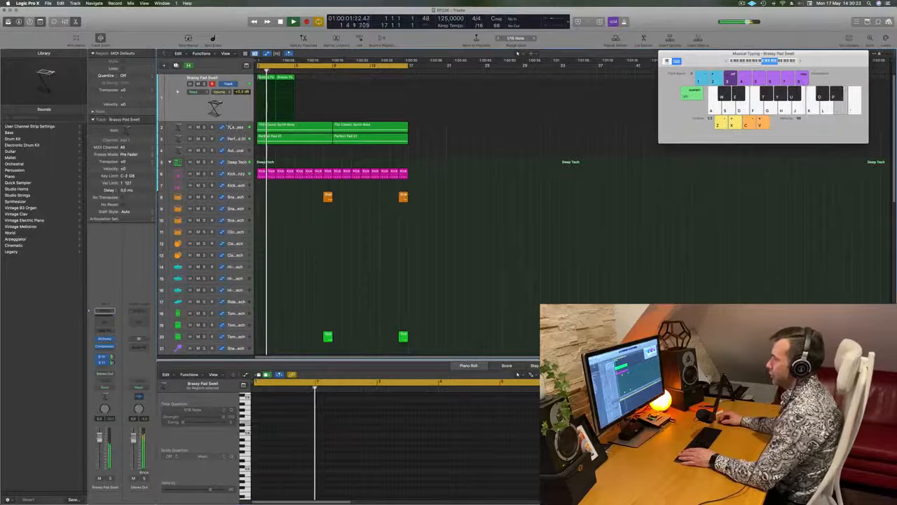
left_click(228, 127)
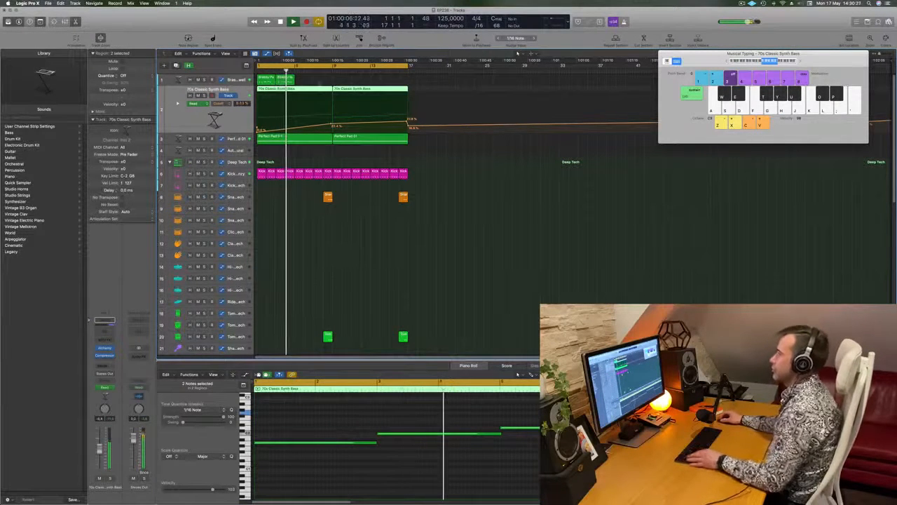
- Repeat the two edited Brassy Pad Swell regions from bar 5 up to bar 17 and return to the project start
left_click_drag(306, 80, 272, 79)
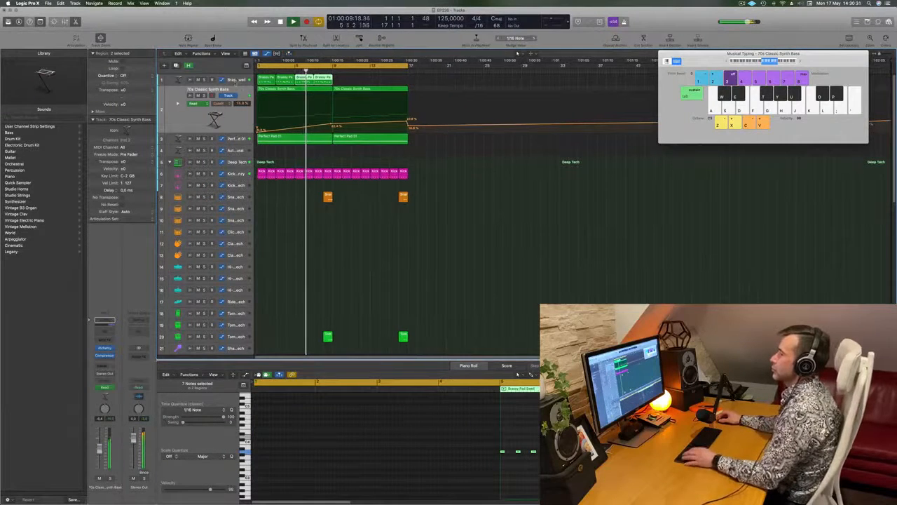
left_click(236, 82)
key("space")
left_click_drag(287, 80, 362, 81)
key("Return")
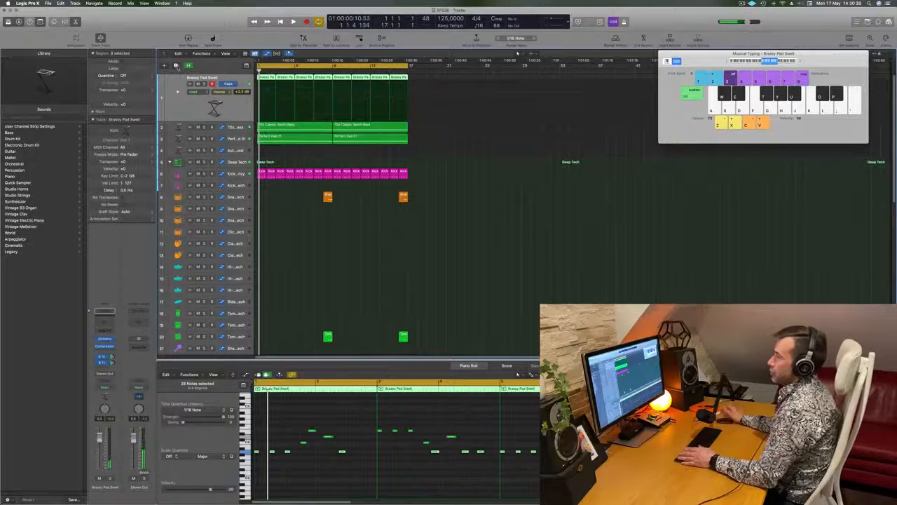
- Duplicate the Brassy Pad Swell track with copies of all its regions and mute the original track
left_click(177, 66)
left_click_drag(433, 83, 270, 98)
key("r")
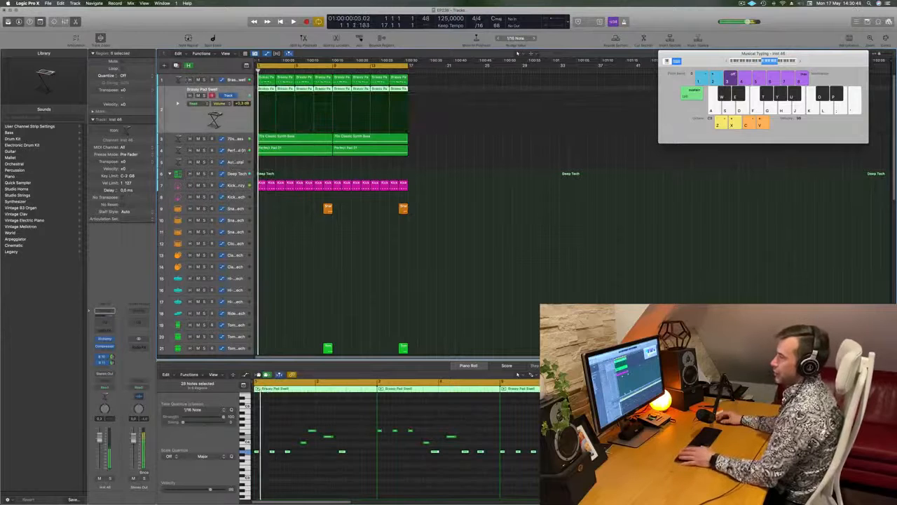
left_click(198, 80)
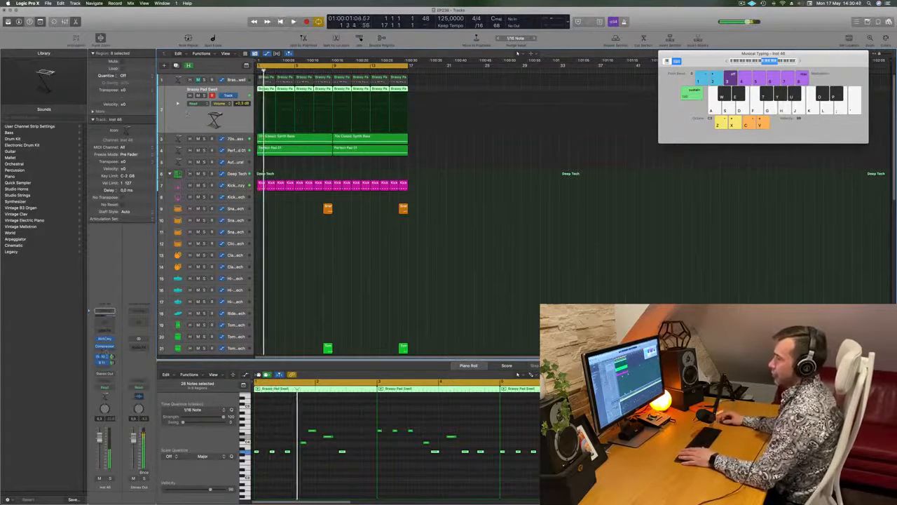
- Open Alchemy on the duplicated track and load the 70s Analog Synth Lead preset from the Leads category
left_click(105, 339)
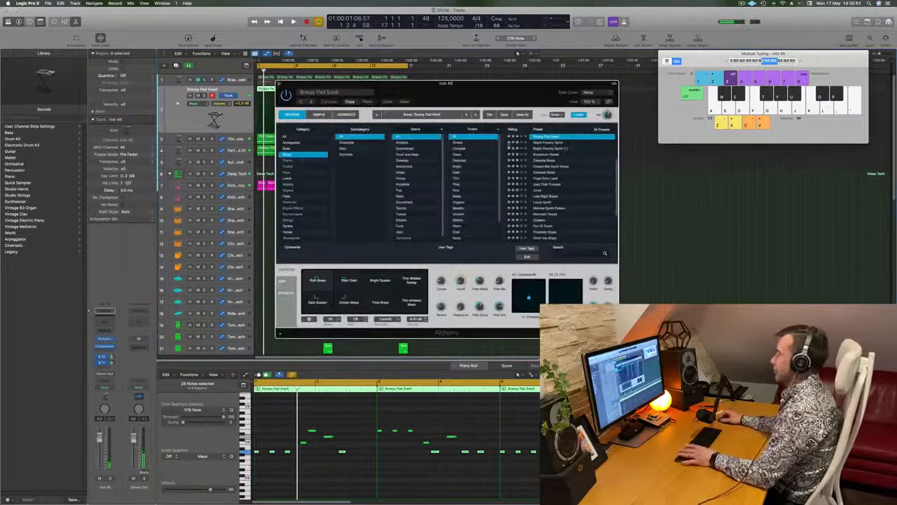
left_click_drag(513, 94, 537, 89)
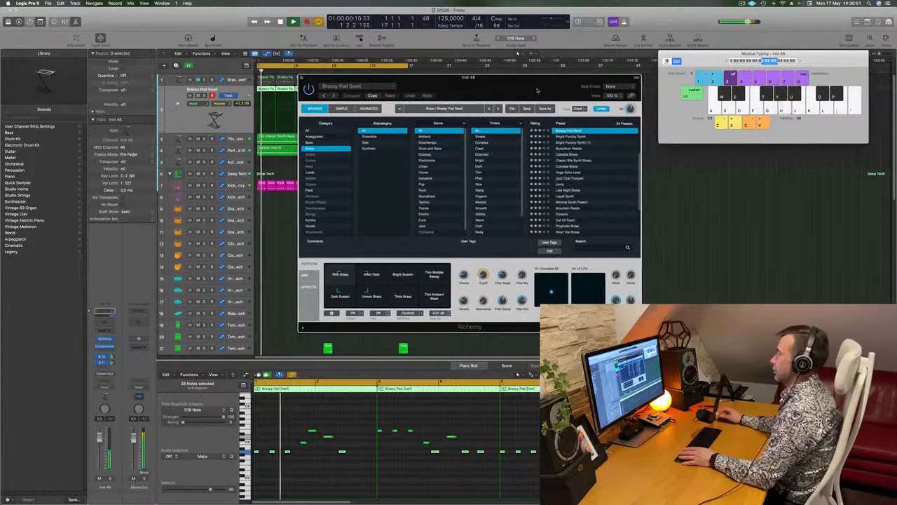
left_click(310, 172)
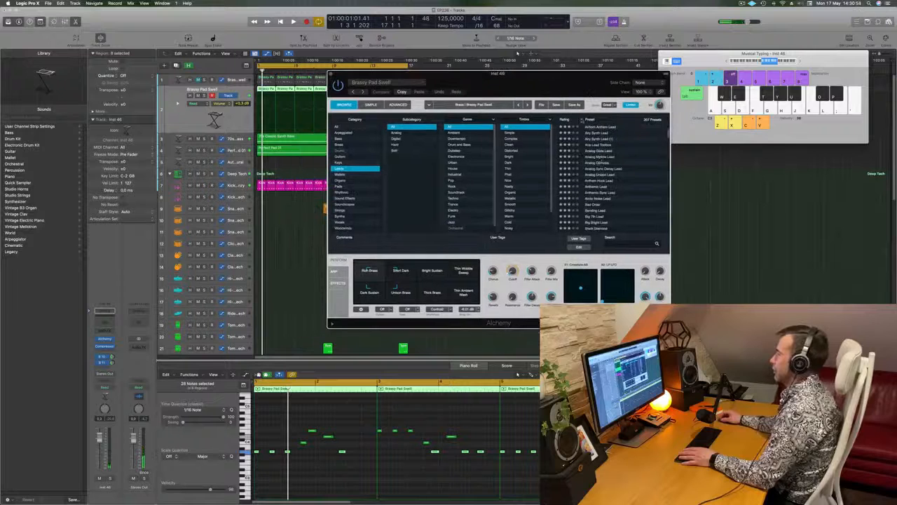
scroll(601, 161, "up", 3)
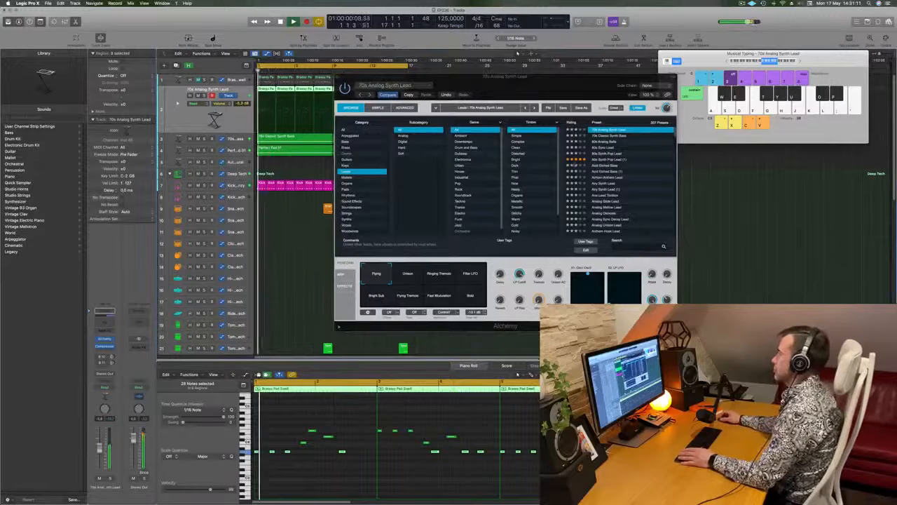
- Load the 80s Synth Pop Lead preset on the duplicated track and lower the track volume to -10.6 dB
left_click(606, 141)
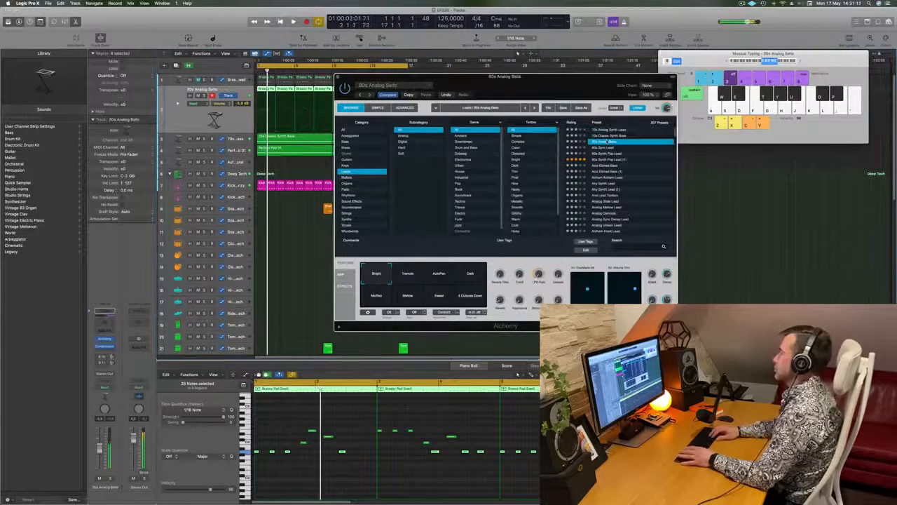
key("Down")
key("Down")
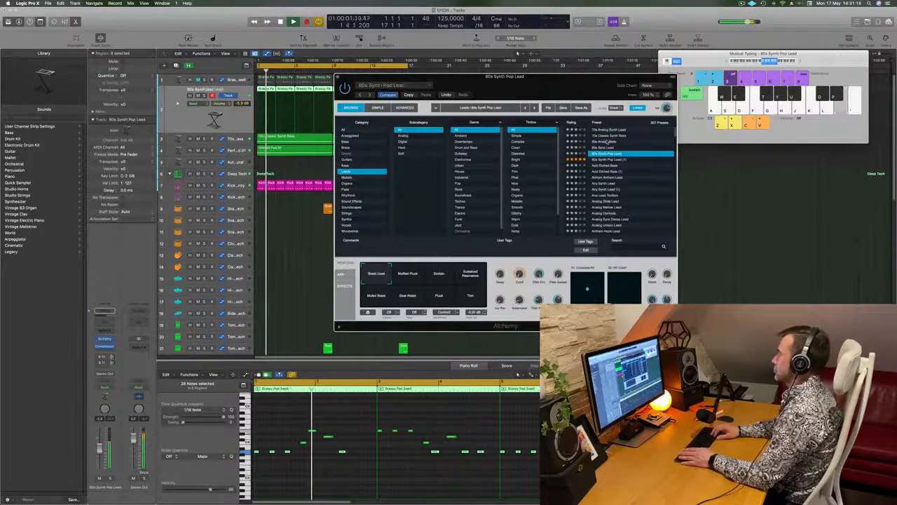
scroll(605, 142, "down", 4)
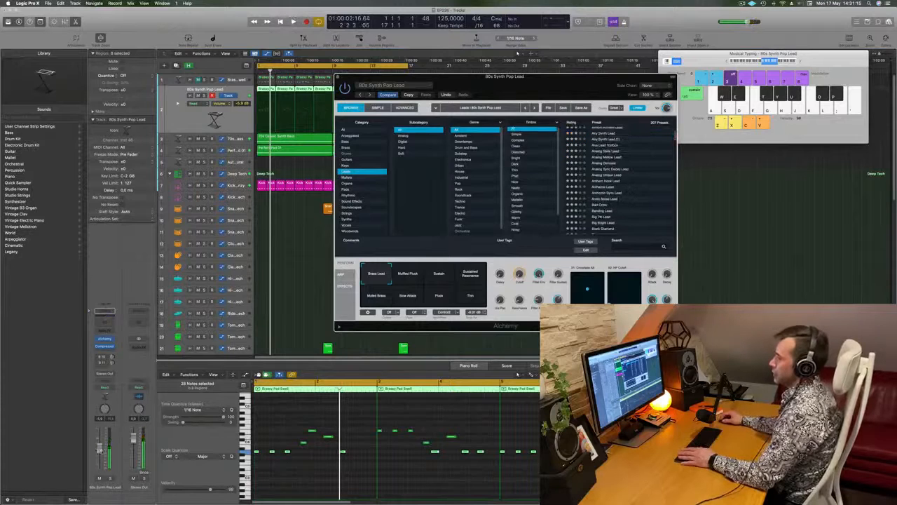
left_click_drag(100, 449, 100, 453)
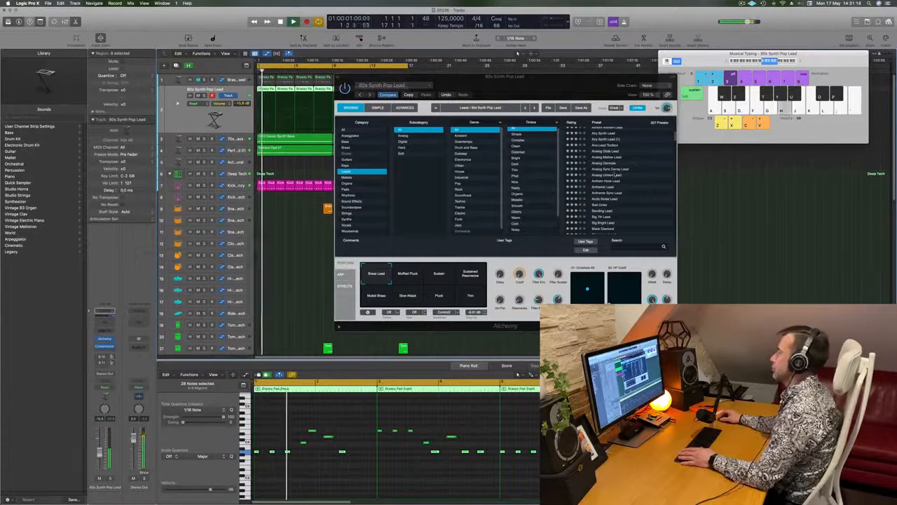
- Audition the Ana Lead Toolbox and Analog Glide Lead presets and load Analog Mellow Lead on the duplicated track
scroll(615, 176, "up", 2)
left_click(618, 162)
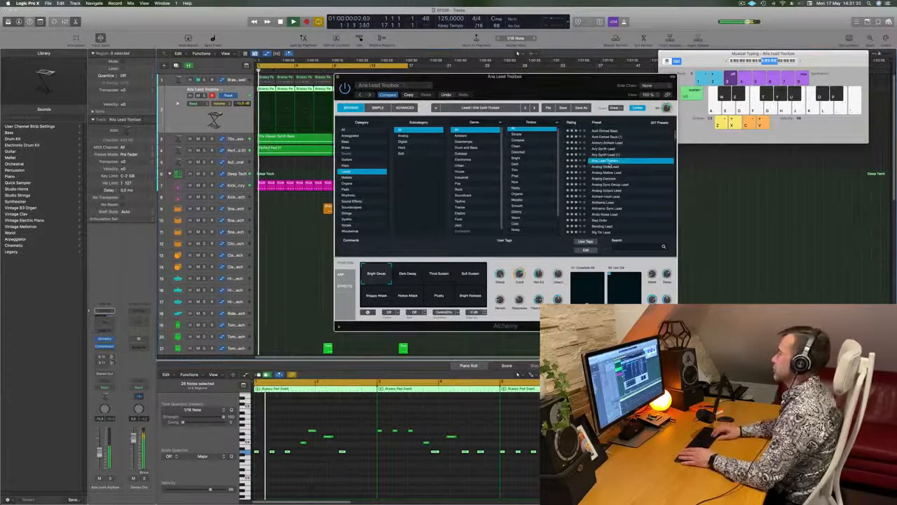
left_click(609, 166)
scroll(609, 166, "up", 1)
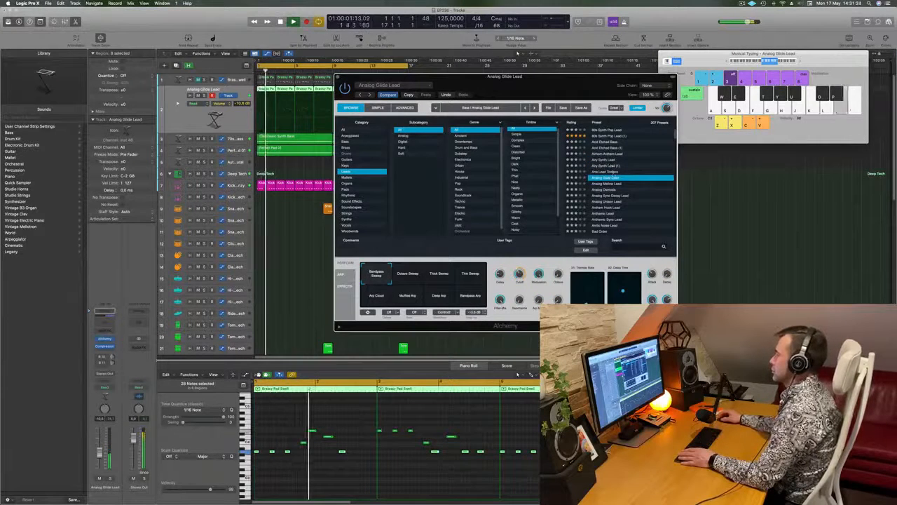
scroll(611, 160, "down", 3)
left_click(616, 163)
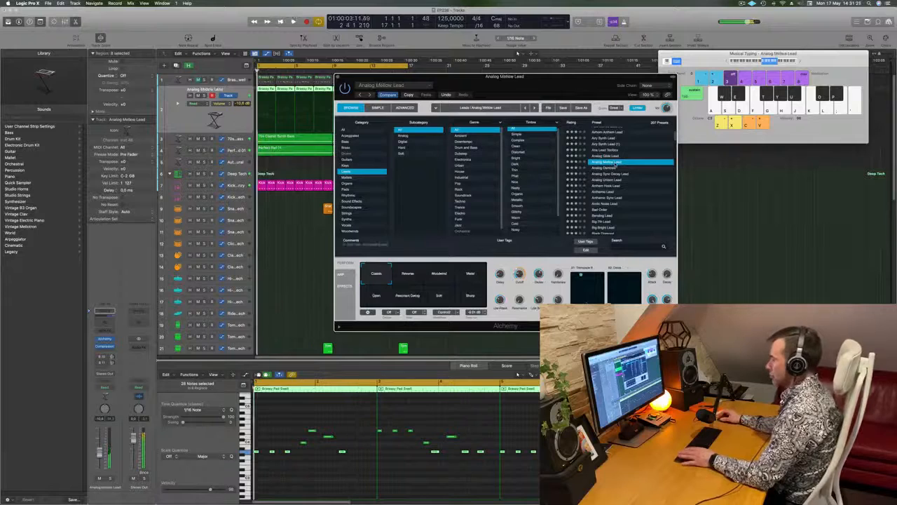
- Play the melody with Analog Mellow Lead and raise the track volume to about -5.8 dB
scroll(636, 170, "down", 2)
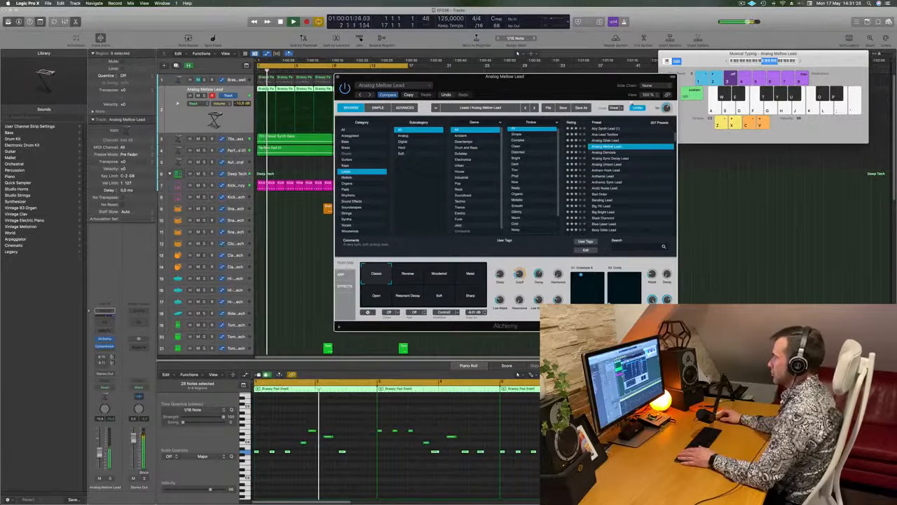
left_click_drag(581, 85, 667, 69)
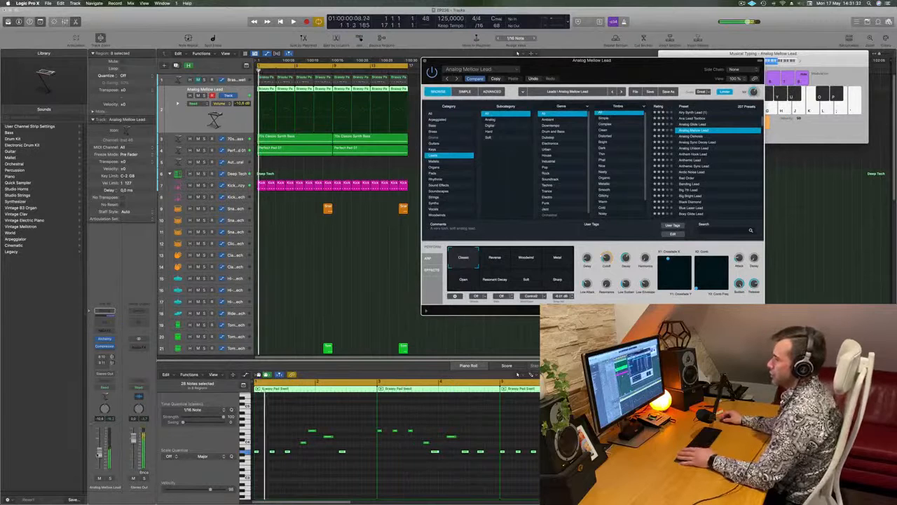
left_click(517, 53)
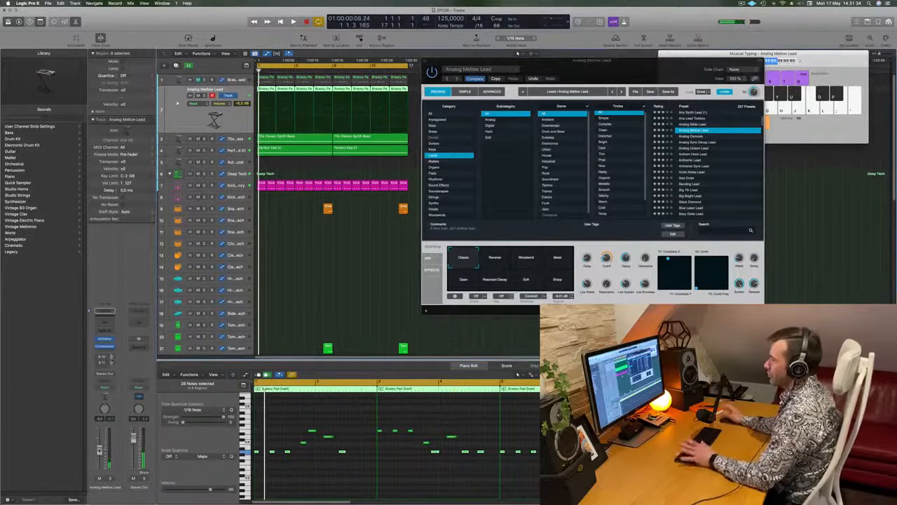
key("space")
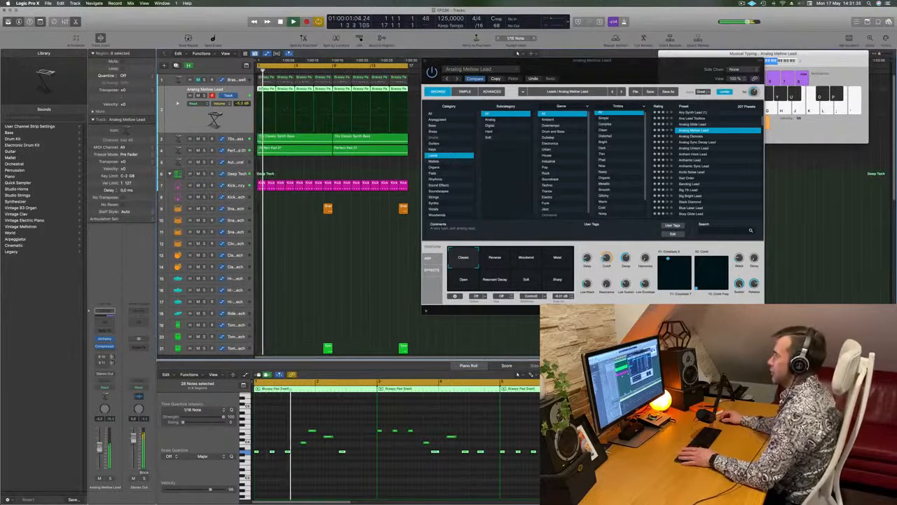
key("space")
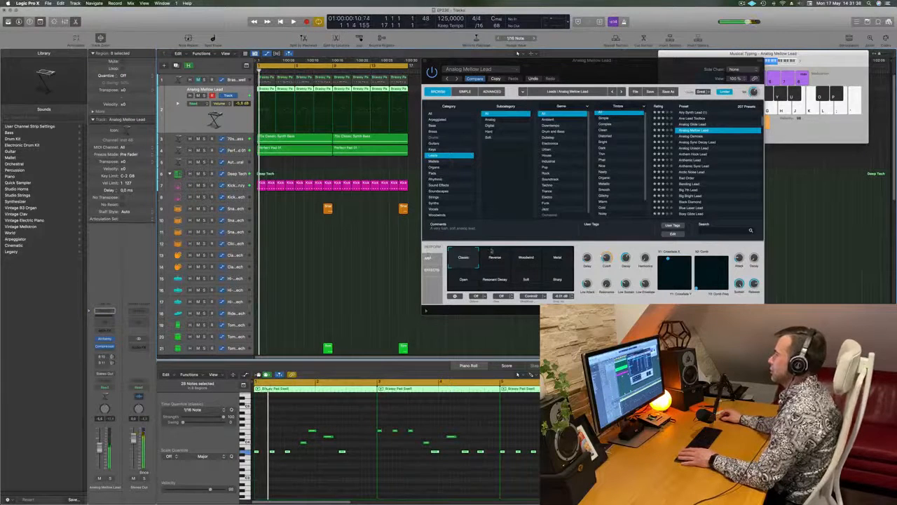
key("space")
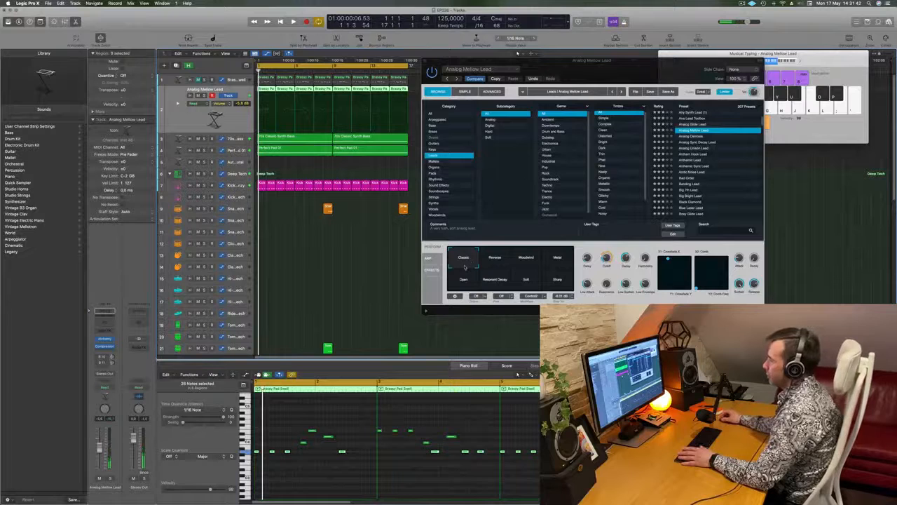
- Blend Alchemy's performance snapshots between Classic, Reverse, Open and Resonant Decay while playing back the Analog Mellow Lead melody
mouse_move(464, 267)
left_mouse_down()
mouse_move(483, 278)
mouse_move(469, 265)
left_mouse_up()
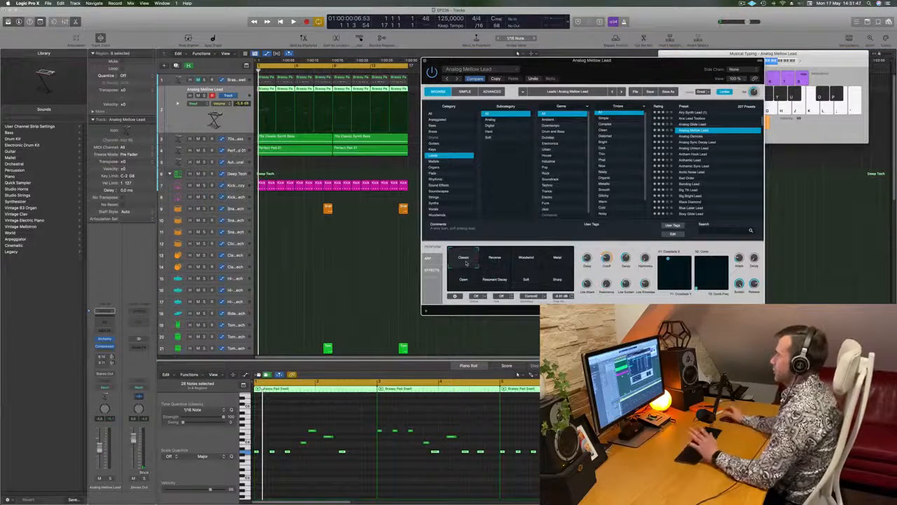
key("space")
key("space")
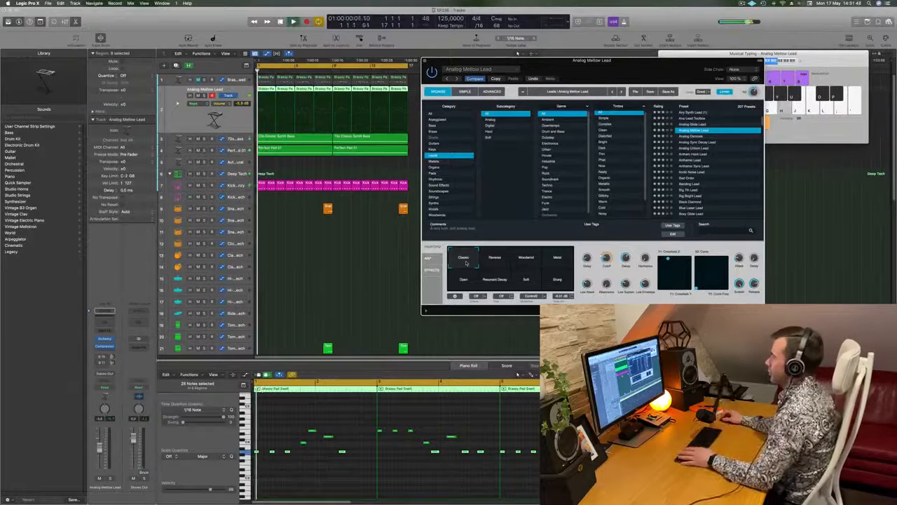
left_click_drag(466, 263, 486, 262)
key("space")
key("space")
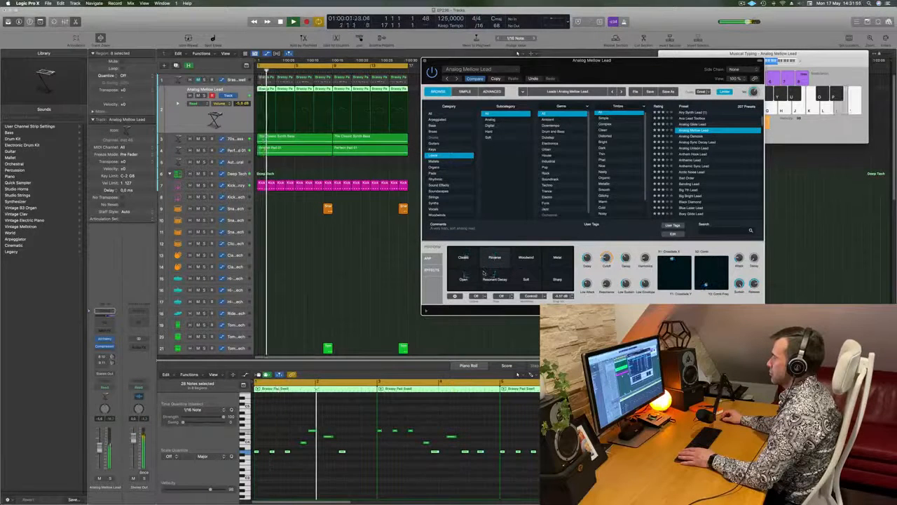
mouse_move(481, 274)
left_mouse_down()
mouse_move(493, 273)
mouse_move(474, 275)
mouse_move(478, 269)
left_mouse_up()
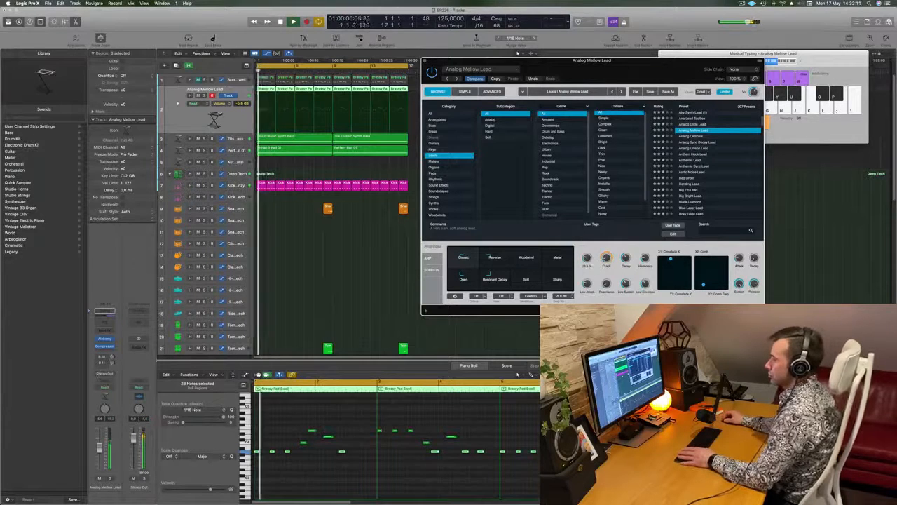
- Set the Analog Mellow Lead track volume to -4.7 dB, close Alchemy and adjust the track's second bus send level
left_click_drag(99, 447, 100, 445)
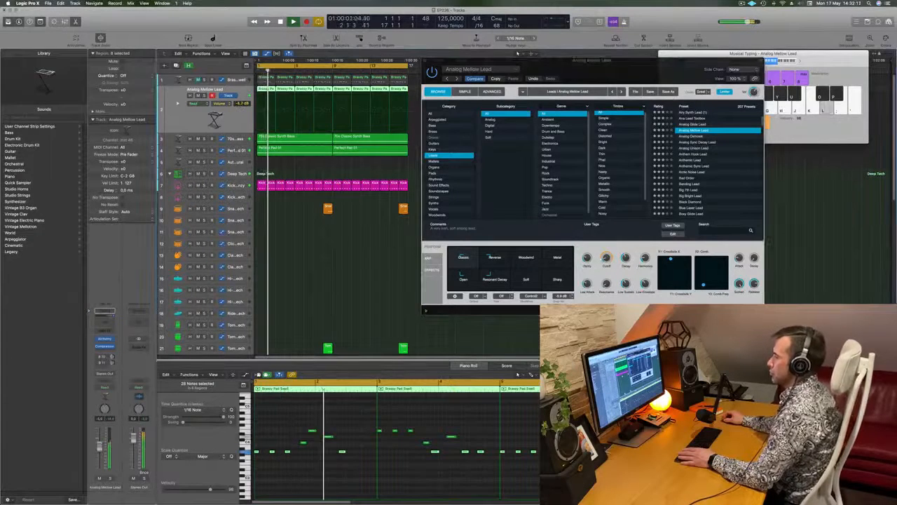
left_click_drag(507, 143, 506, 138)
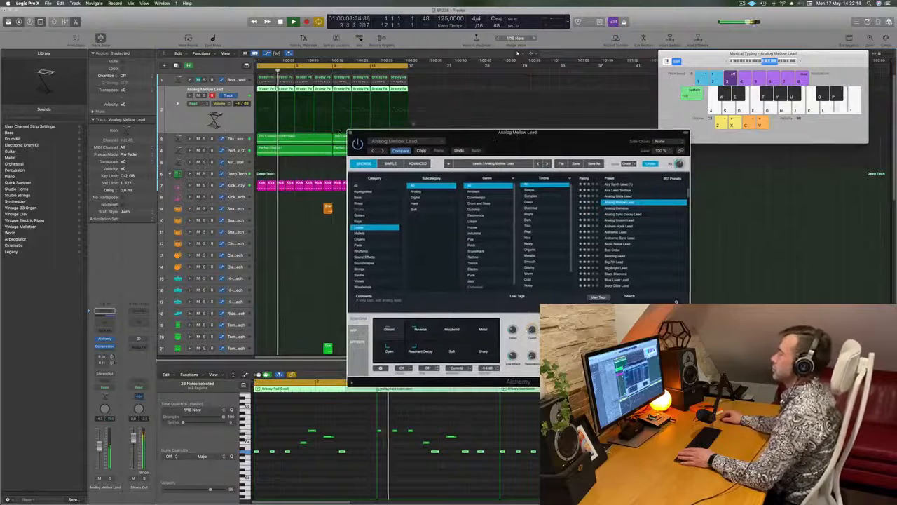
left_click(351, 132)
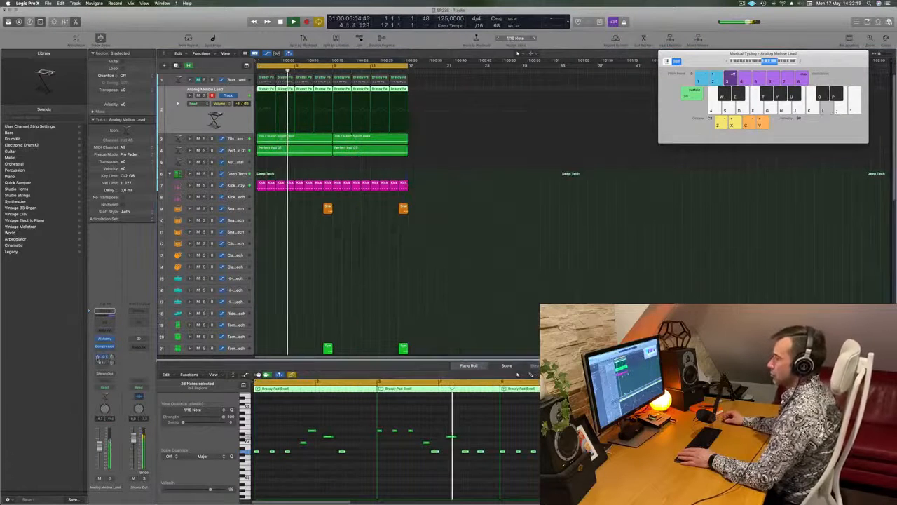
left_click_drag(112, 356, 112, 358)
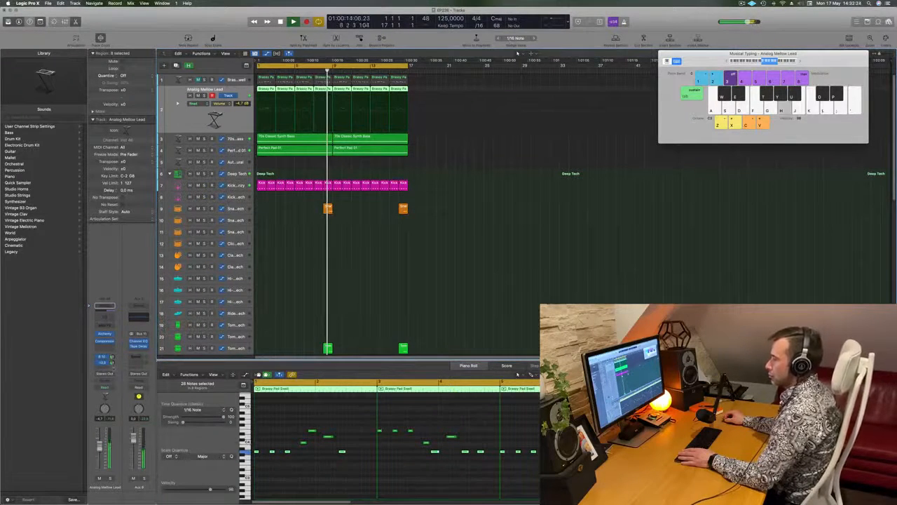
key("Return")
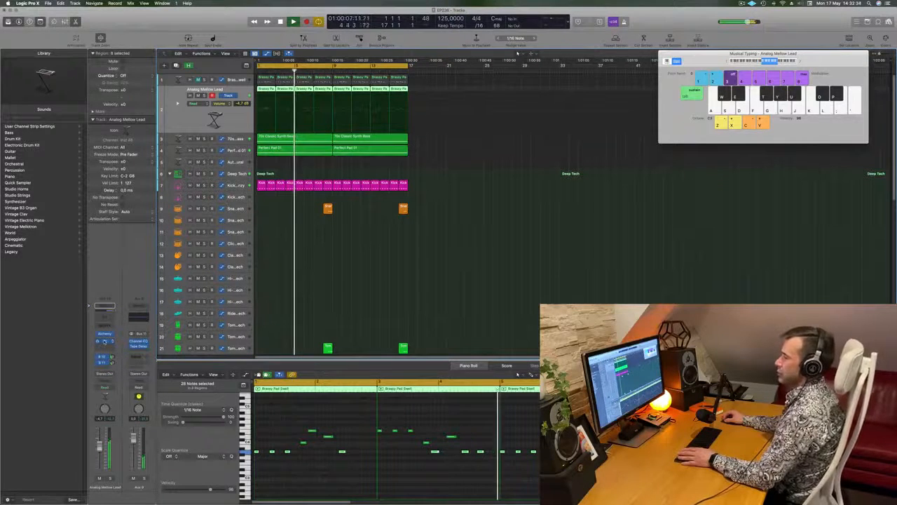
- Inspect the Compressor on the Analog Mellow Lead track while the arrangement plays, closing it when finished
left_click(104, 341)
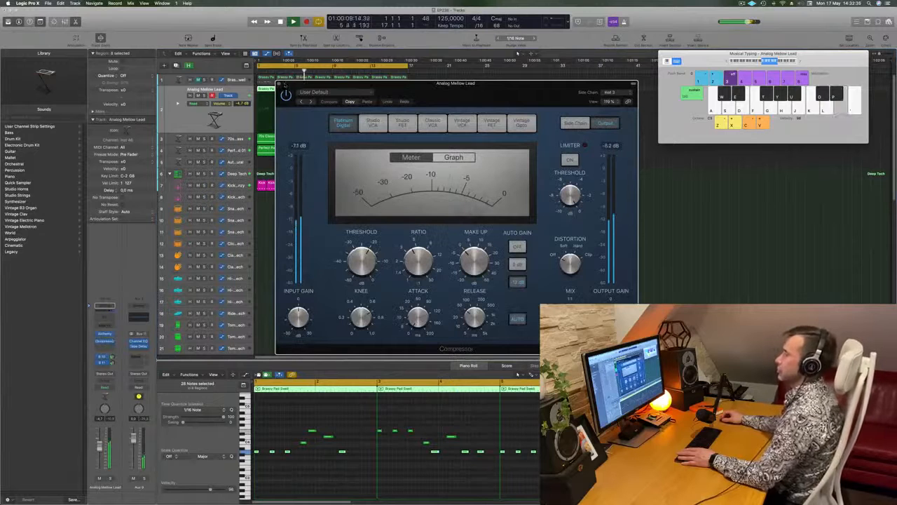
left_click(278, 85)
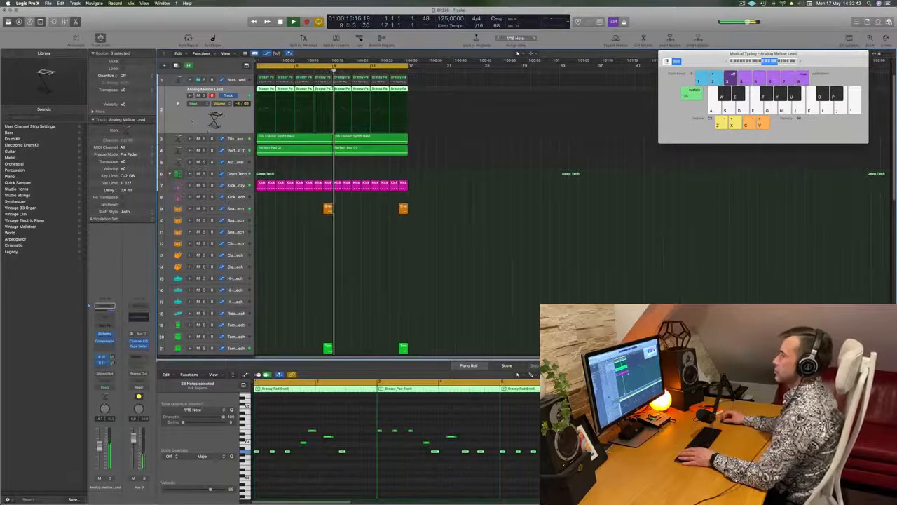
key("space")
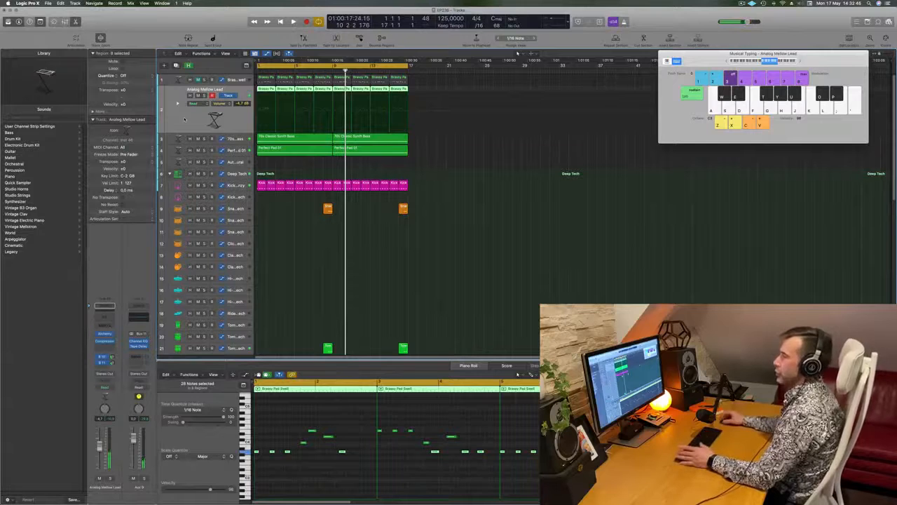
- Duplicate the Analog Mellow Lead track with copies of all its regions and mute the source track
key("super+d")
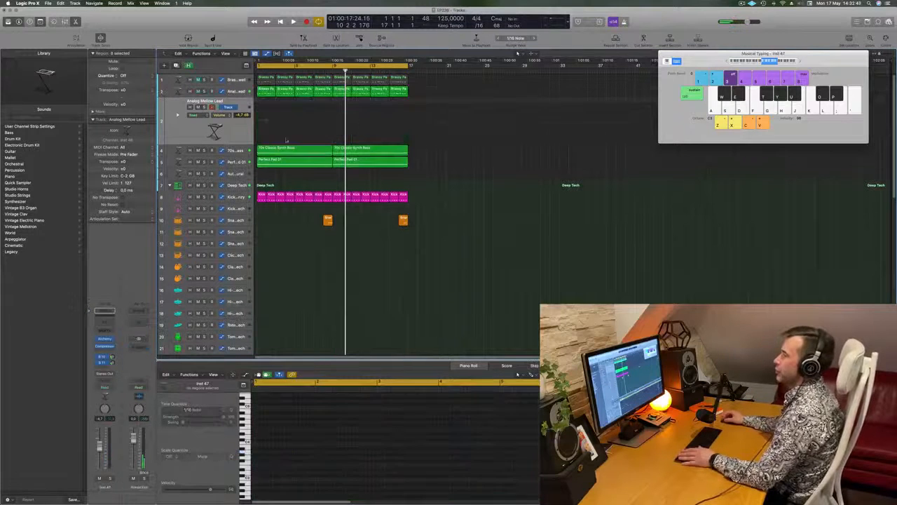
left_click_drag(427, 94, 264, 104)
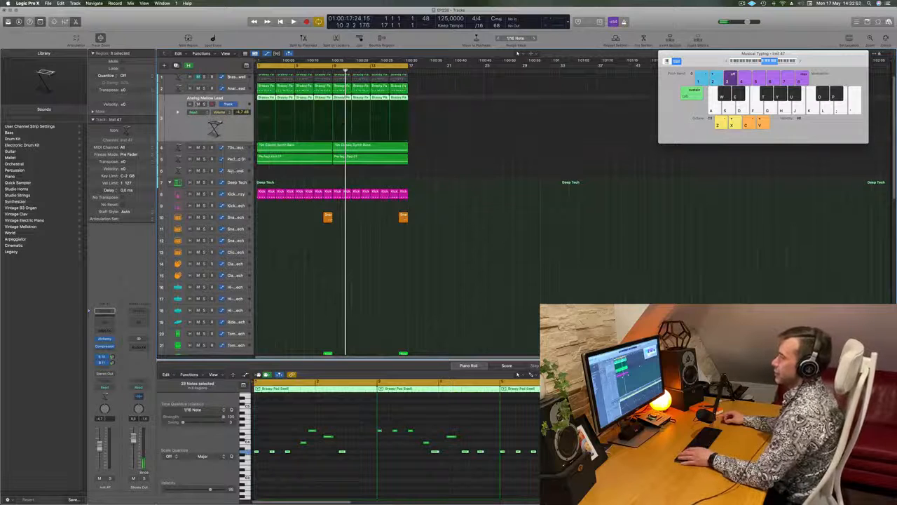
key("ctrl+s")
key("space")
key("ctrl+s")
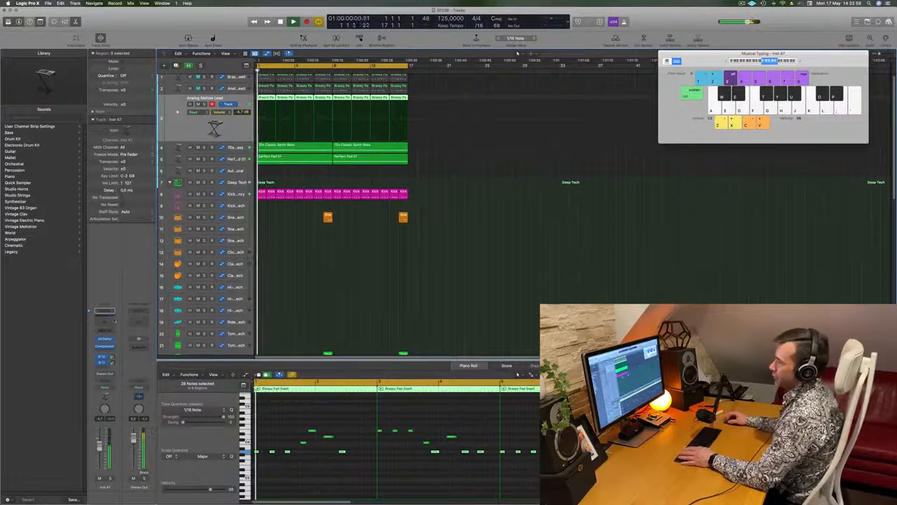
- Open the Compressor and Alchemy on the new duplicate track and arrange both plug-in windows so Alchemy's preset browser is accessible
left_click(104, 346)
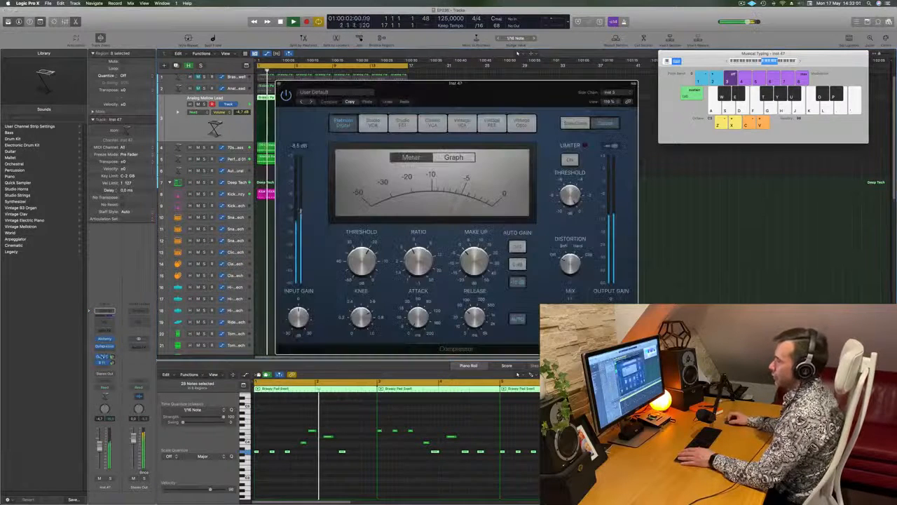
left_click(105, 339)
left_click_drag(491, 87, 469, 102)
left_click_drag(496, 96, 801, 75)
left_click_drag(500, 110, 518, 91)
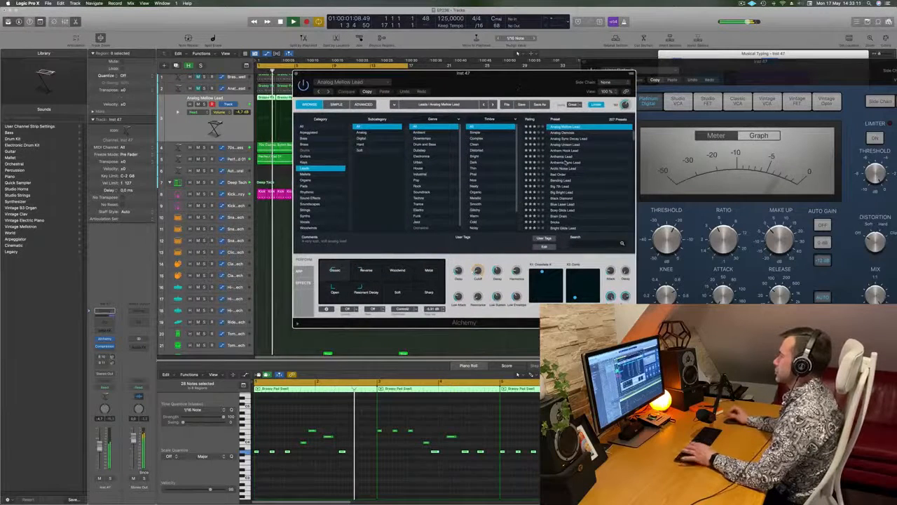
- Audition Analog Sync Decay Lead and Anthem Hook Lead with its Swarm snapshot, lowering the track volume to about -12.8 dB
left_click(571, 139)
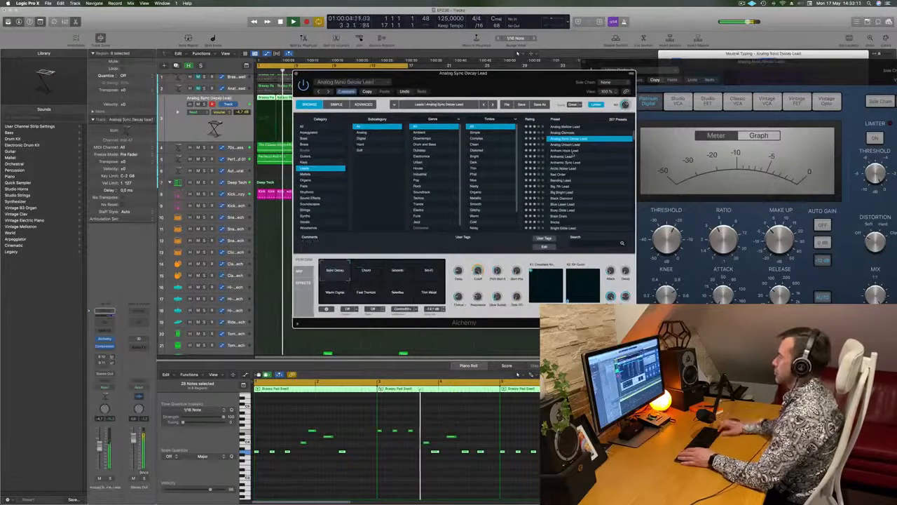
left_click(572, 150)
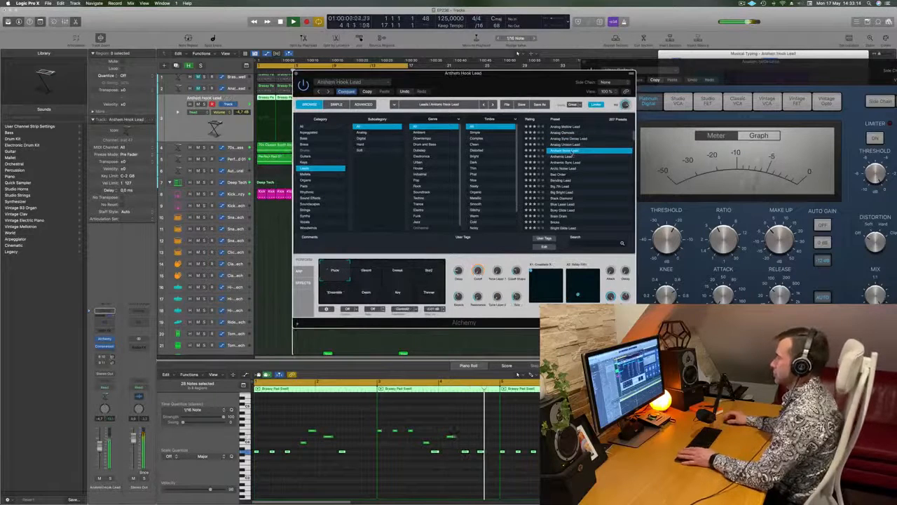
left_click_drag(558, 87, 606, 75)
left_click(414, 259)
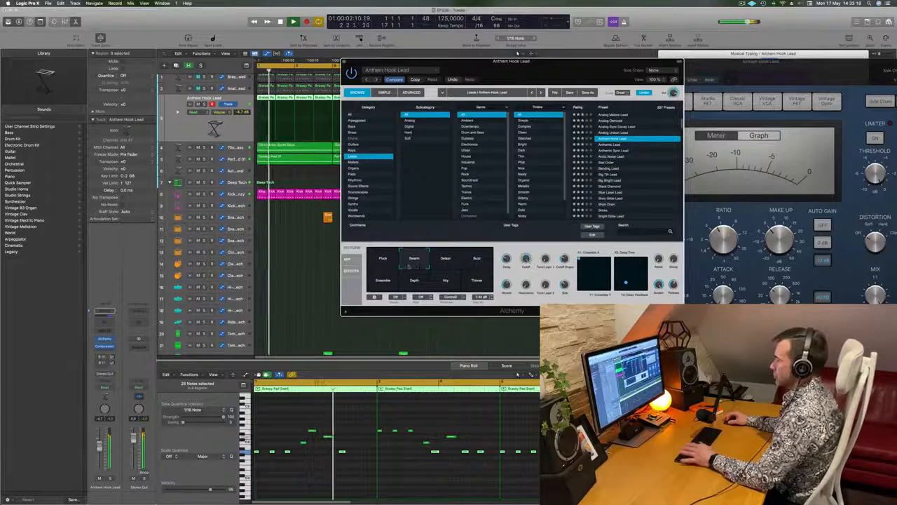
left_click_drag(554, 62, 524, 74)
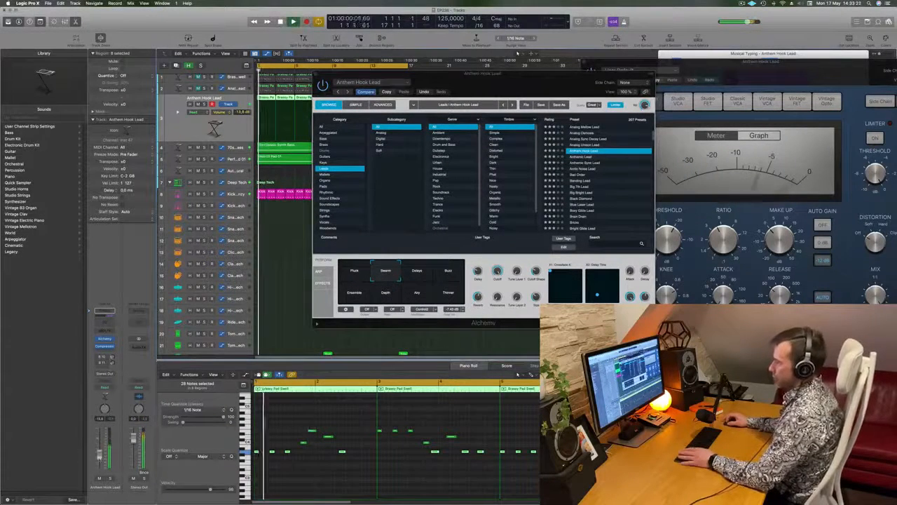
- Compare the Delays, Buzz, Ensemble, Airy and Thinner snapshots of Anthem Hook Lead and return to Ensemble
left_click(418, 271)
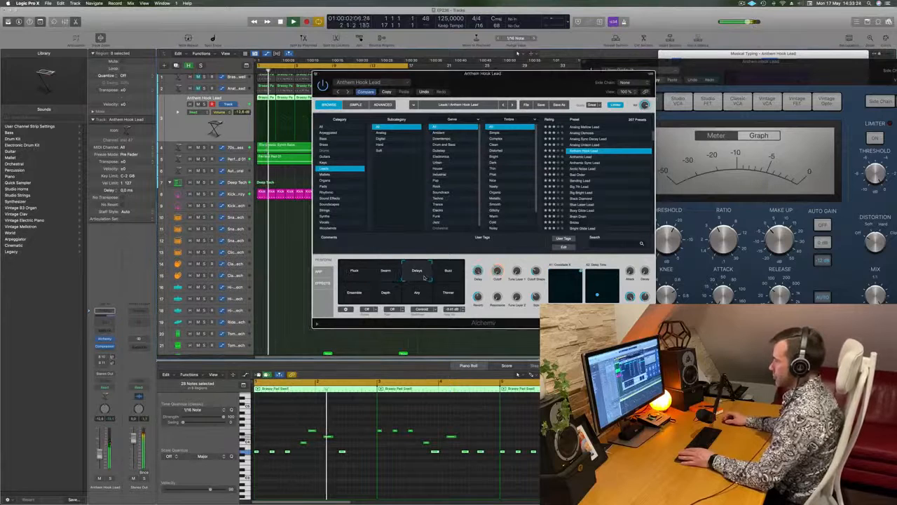
left_click(448, 271)
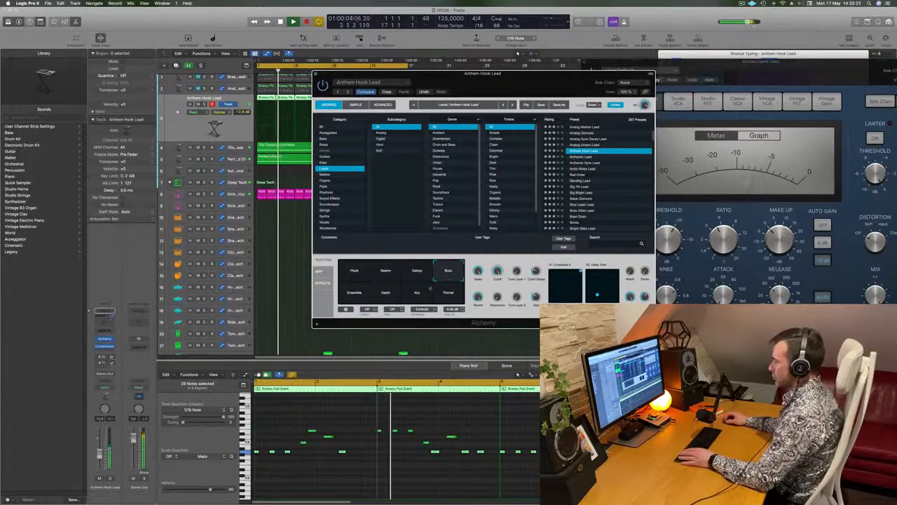
left_click(354, 294)
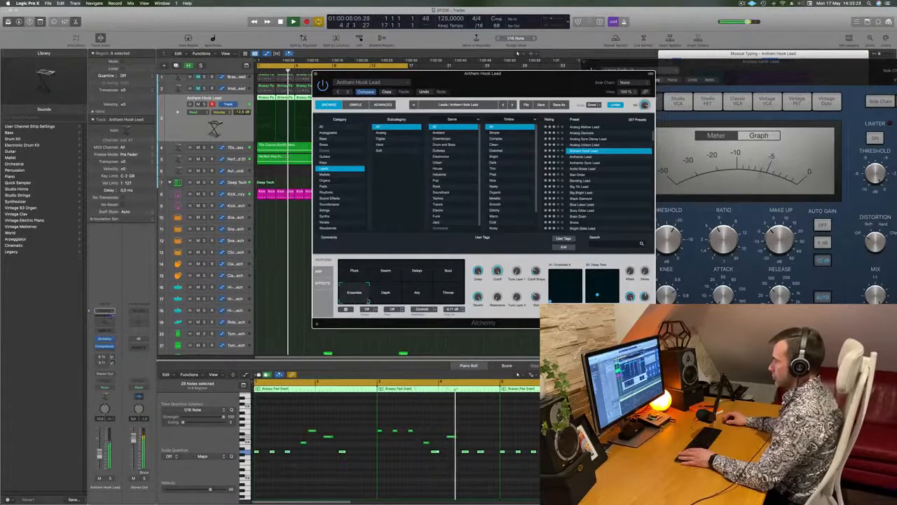
left_click(417, 293)
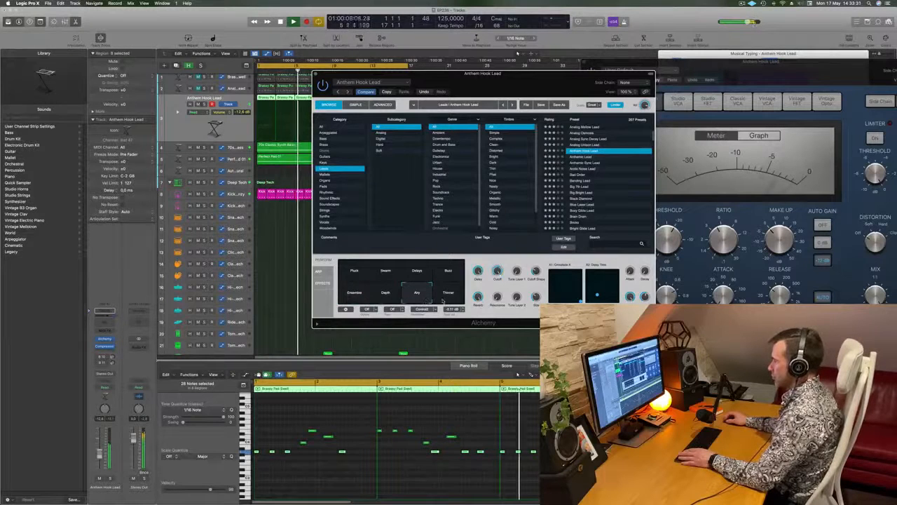
left_click(450, 300)
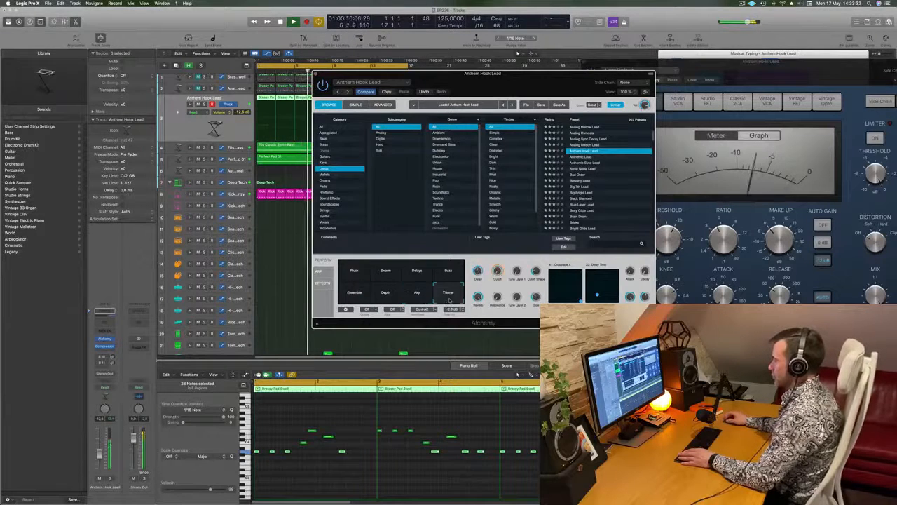
left_click(356, 293)
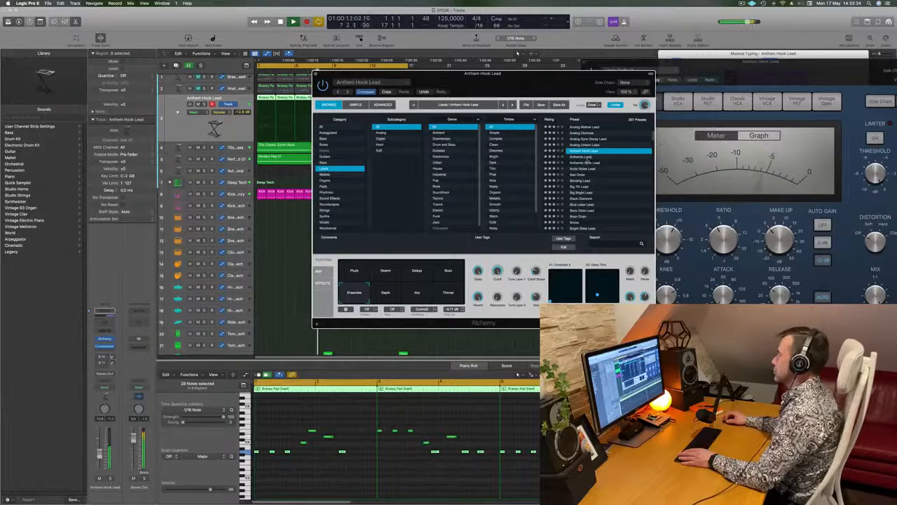
- Load the Anthemic Lead preset with its Punch snapshot and set the track volume to -7.8 dB
left_click(595, 156)
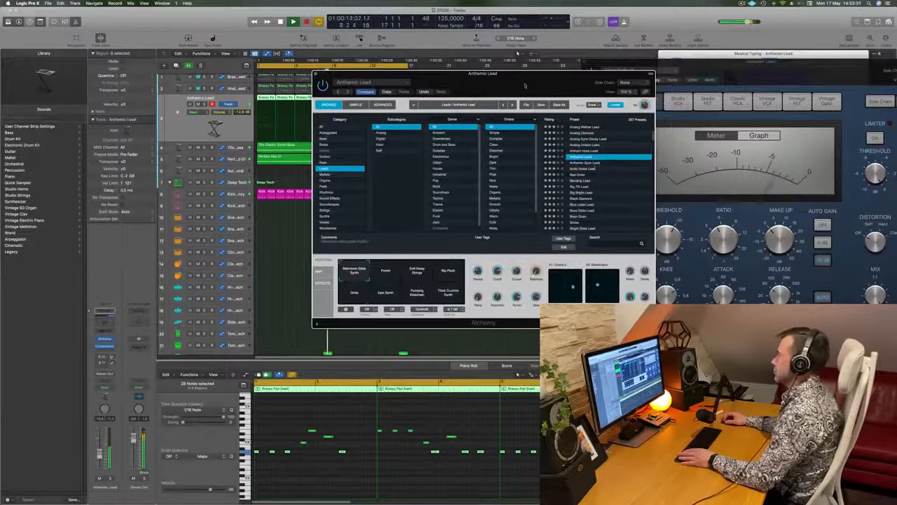
left_click_drag(525, 85, 552, 82)
left_click_drag(100, 448, 99, 451)
left_click(410, 277)
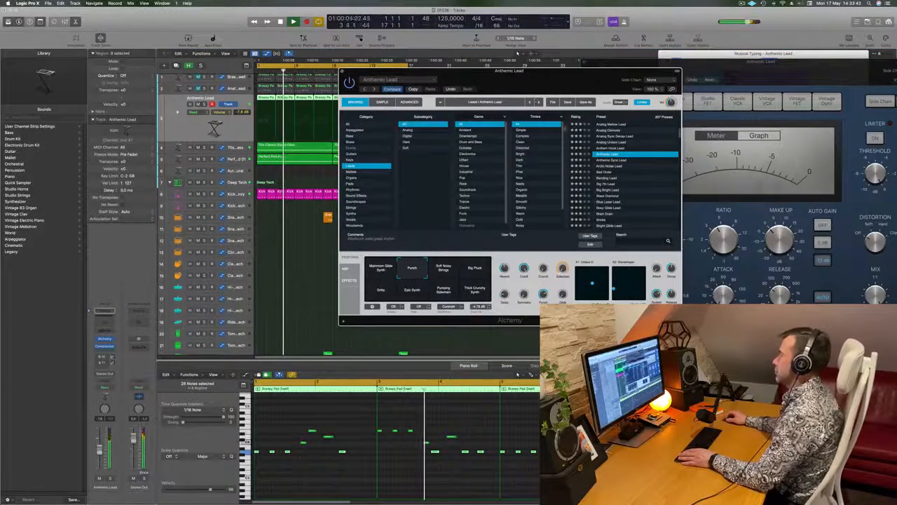
- Audition the Soft Noisy Strings, Big Pluck, Gritty, Epic Synth and Thick Crunchy Synth snapshots of Anthemic Lead
left_click_drag(549, 81, 598, 94)
left_click(496, 283)
left_click(529, 284)
left_click(432, 306)
left_click(461, 309)
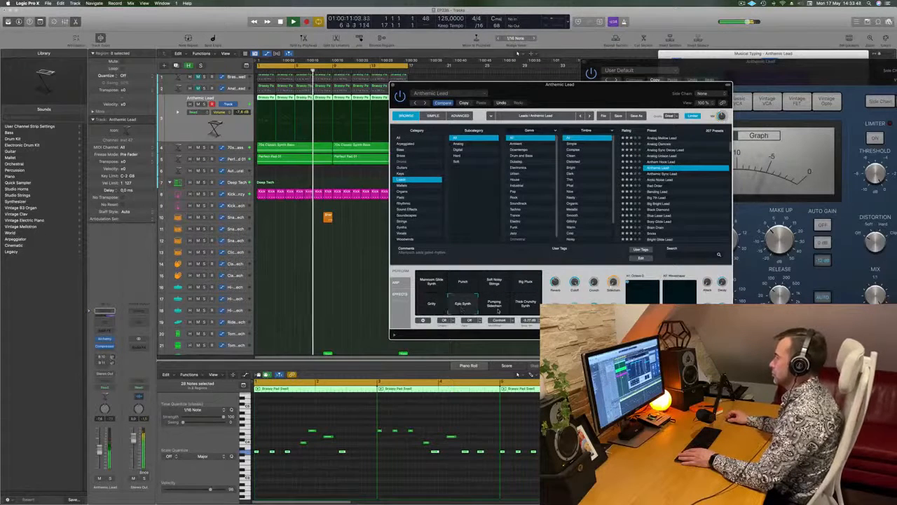
left_click(527, 306)
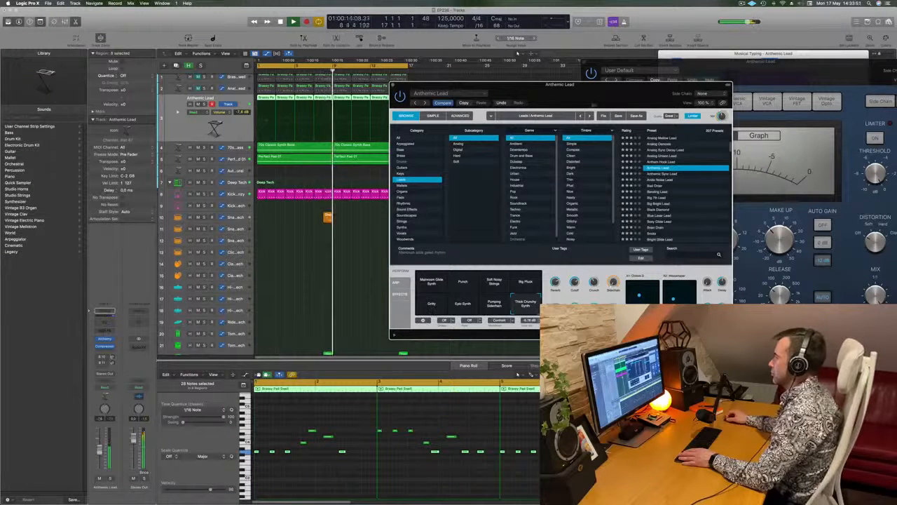
- Compare Anthemic Lead's Soft Noisy Strings, Big Pluck and Punch snapshots again over restarted playback, raising the track volume to -4.8 dB
left_click_drag(598, 93, 501, 83)
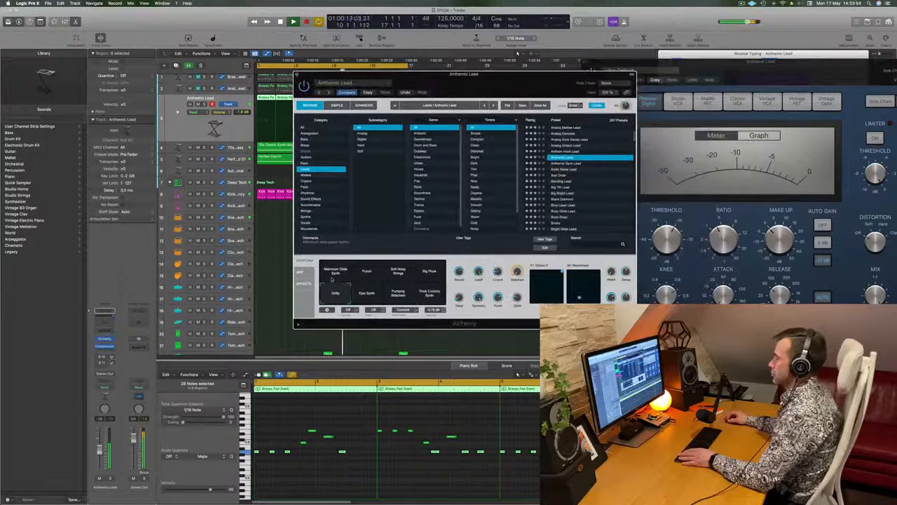
left_click(398, 275)
left_click(431, 276)
left_click(376, 281)
key("space")
left_click_drag(484, 75, 491, 75)
mouse_move(389, 274)
left_mouse_down()
mouse_move(399, 277)
mouse_move(357, 275)
mouse_move(363, 289)
mouse_move(387, 279)
mouse_move(387, 297)
mouse_move(389, 281)
left_mouse_up()
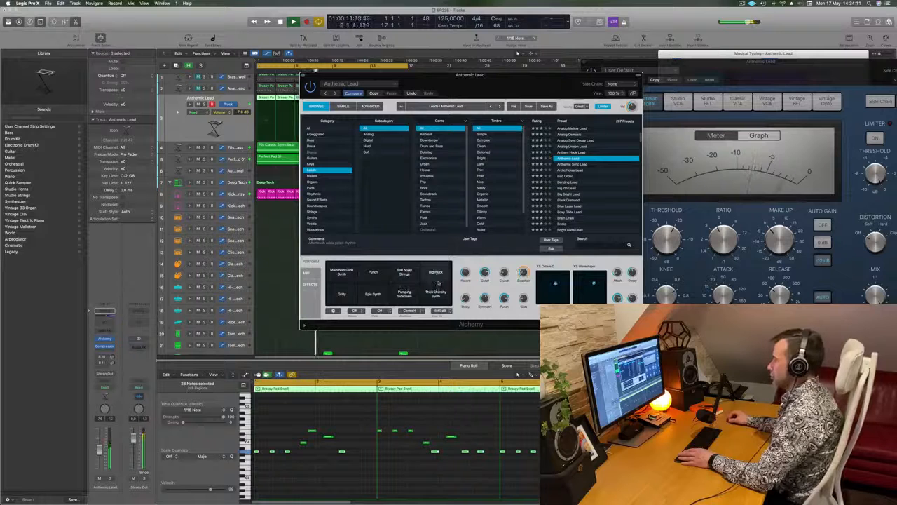
key("space")
key("space")
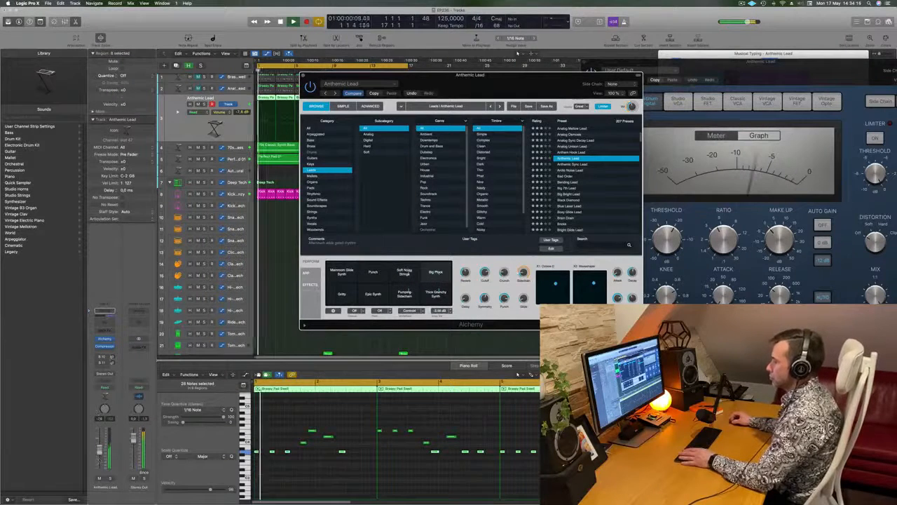
left_click_drag(99, 450, 99, 447)
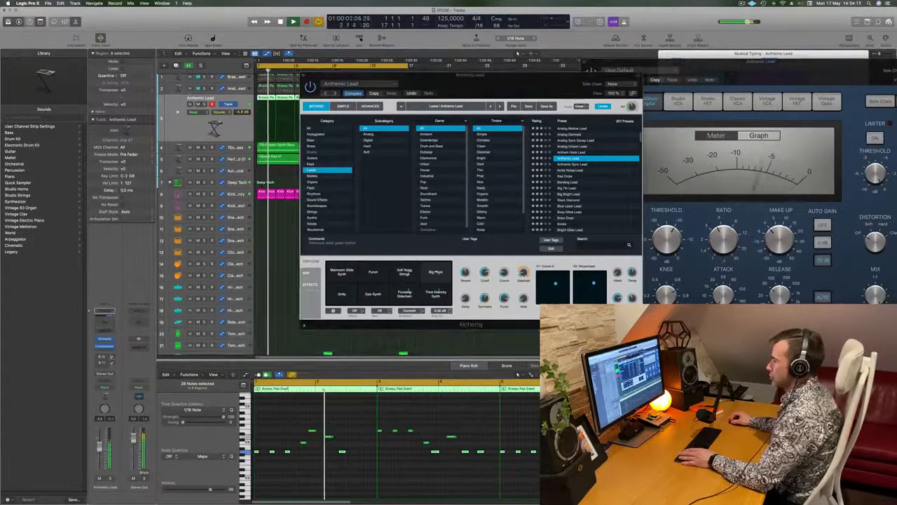
- Audition the Anthemic Sync Lead, Bad Order, Bending Lead and Big 7th Lead presets on the melody track
left_click(574, 164)
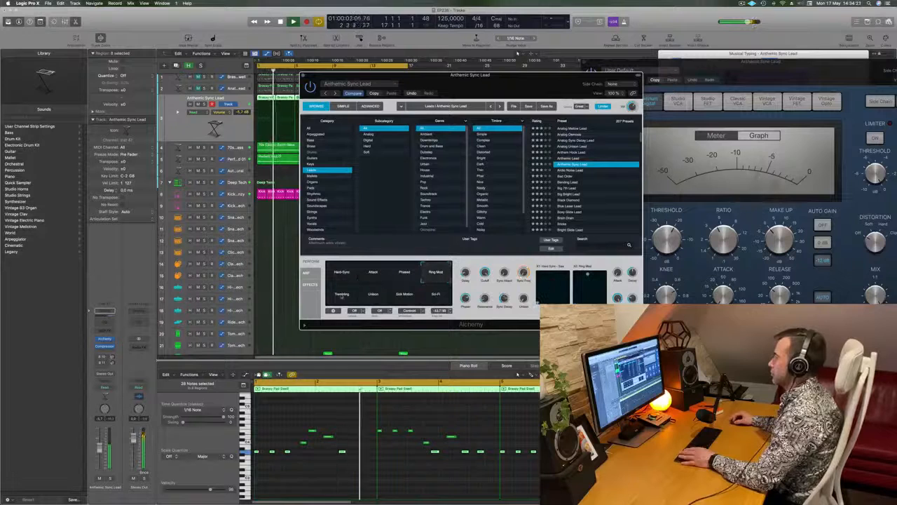
left_click(579, 176)
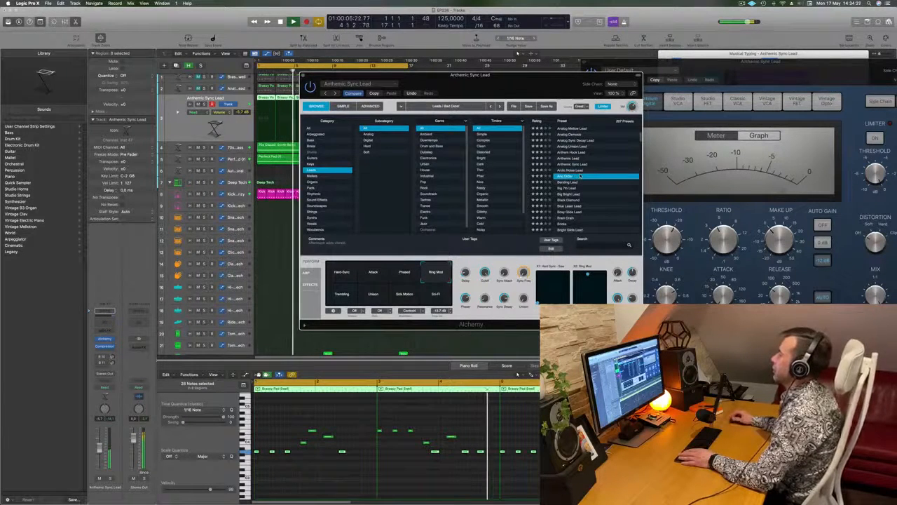
left_click(573, 182)
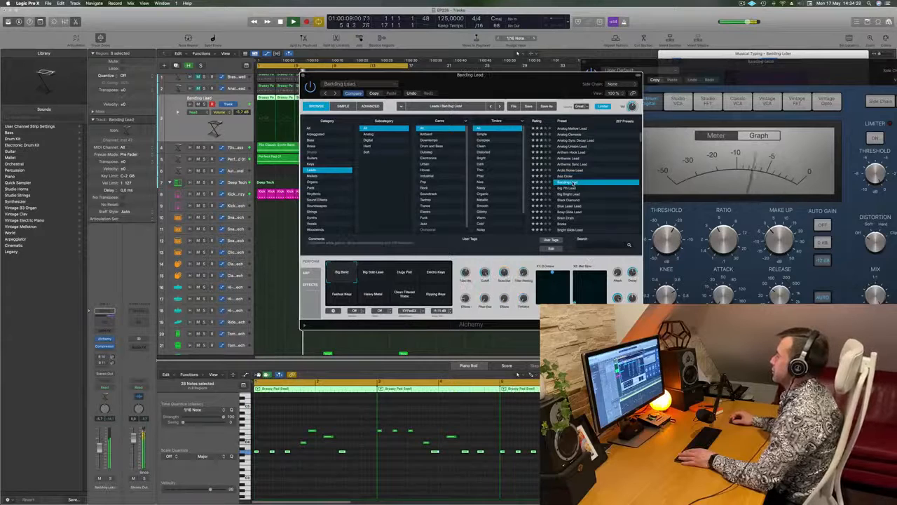
left_click(566, 188)
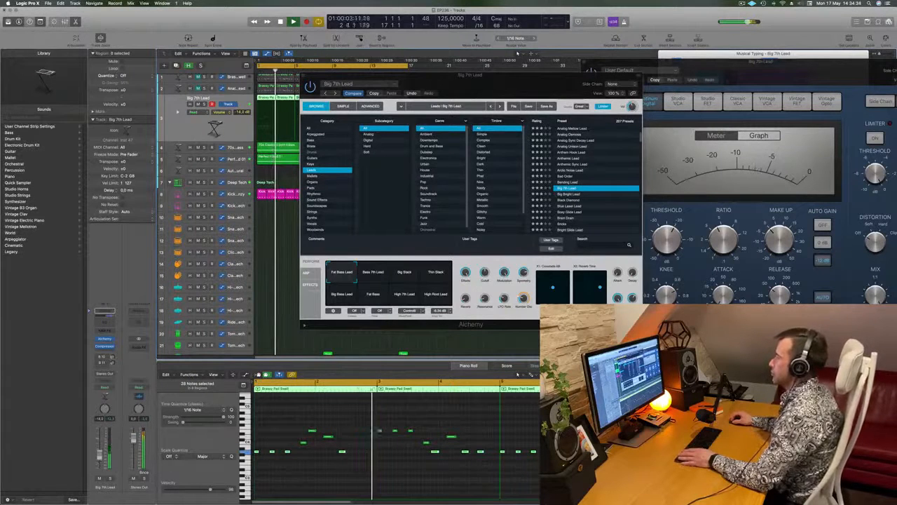
- Replay Big 7th Lead from the start with a lowered cutoff and try its Big Stack and Big Bass Lead snapshots
key("Return")
left_click_drag(484, 272, 486, 314)
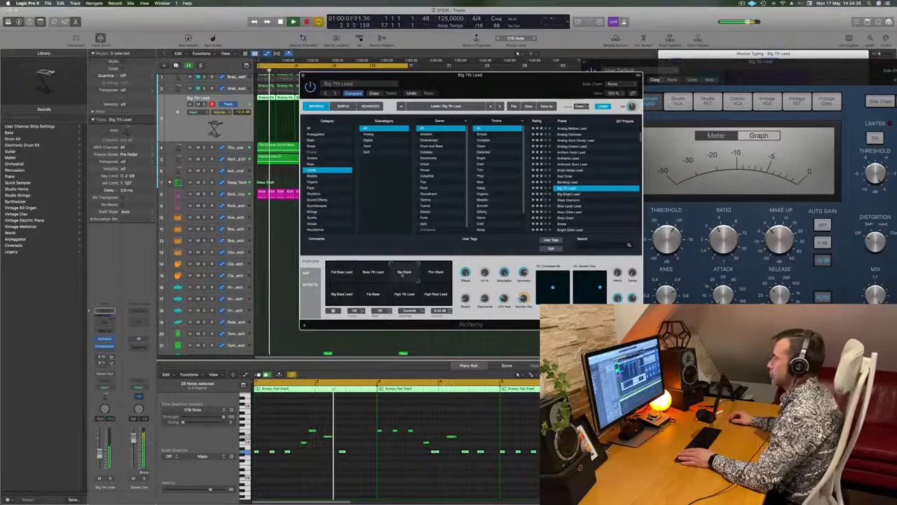
key("Return")
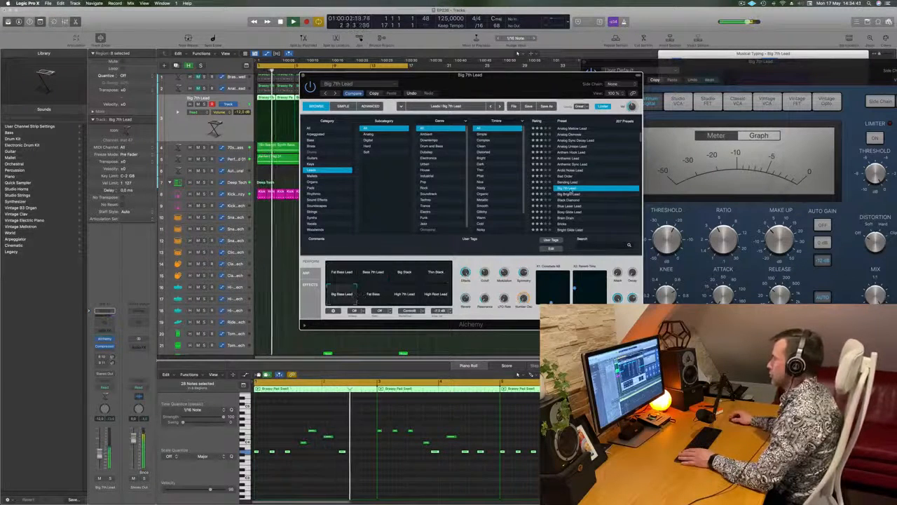
- Audition the Big Bright Lead, Bright Glide Lead and Butter Cut Saw presets
key("Down")
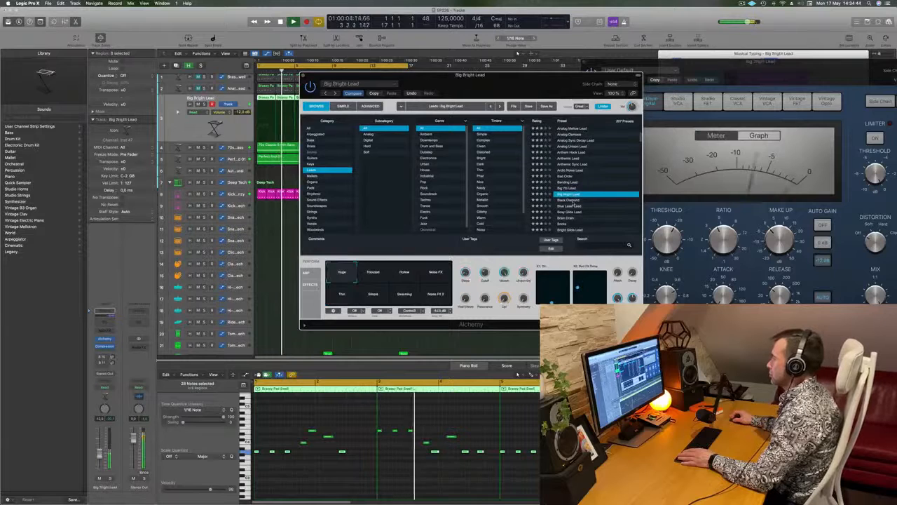
key("Down")
left_click(567, 197)
left_click(579, 190)
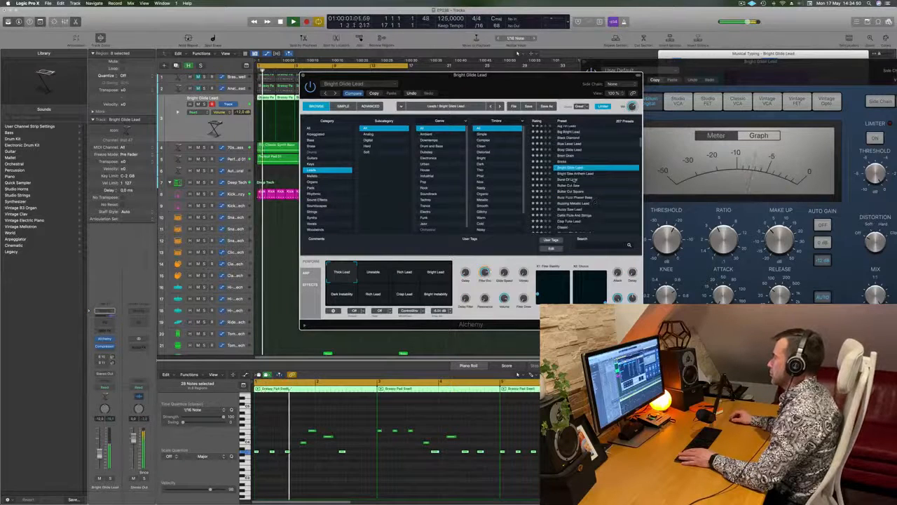
left_click(603, 181)
left_click(602, 185)
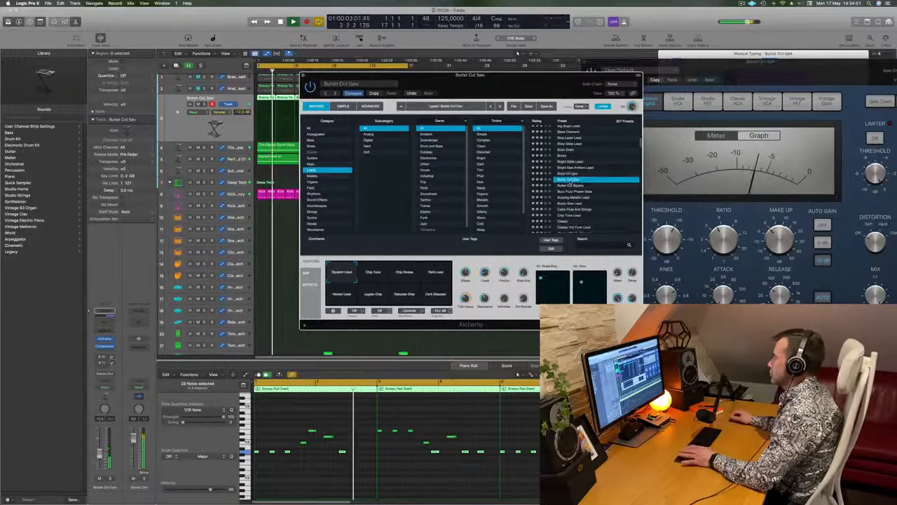
- Continue through the lead presets past Buzz Saw Lead and load Classic with its Glide Lead snapshot
key("Down")
key("Down")
key("Down")
key("Down")
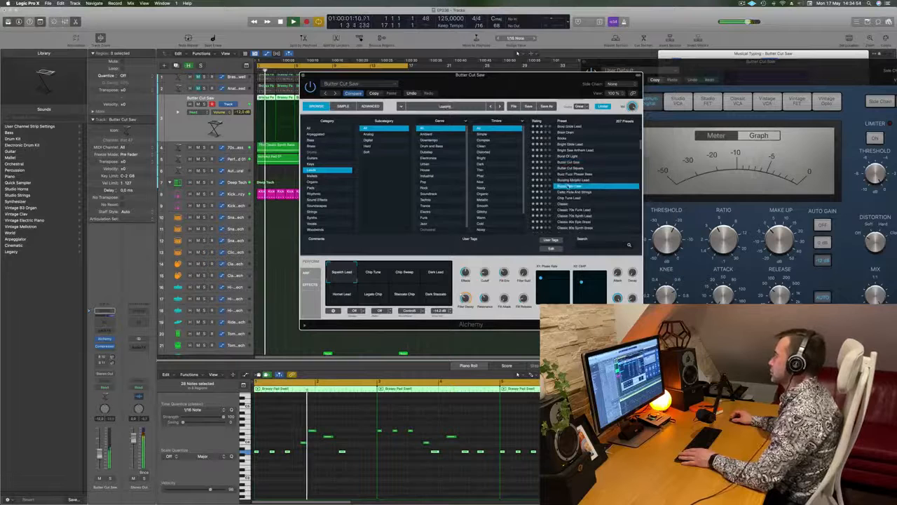
key("Down")
key("Down")
key("Down")
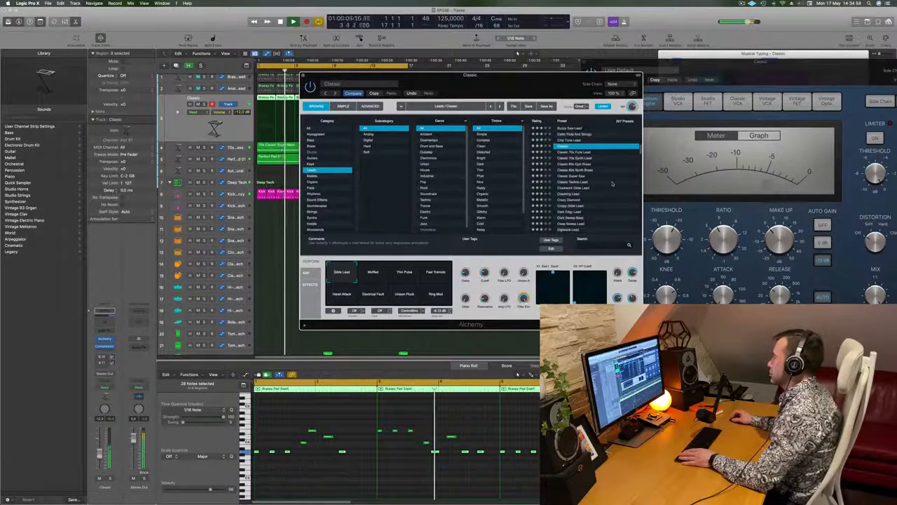
- Load the Classic Super Saw preset and restart playback from the beginning to hear it
left_click(579, 177)
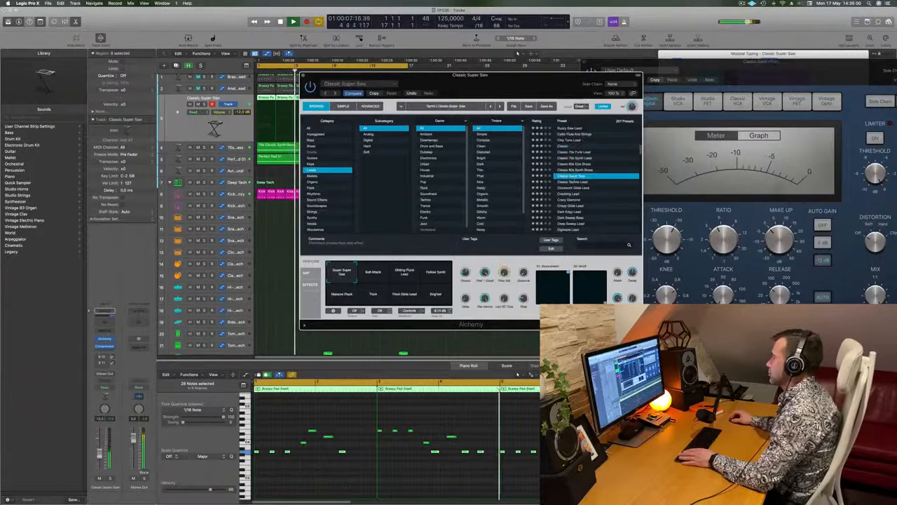
left_click_drag(529, 85, 547, 83)
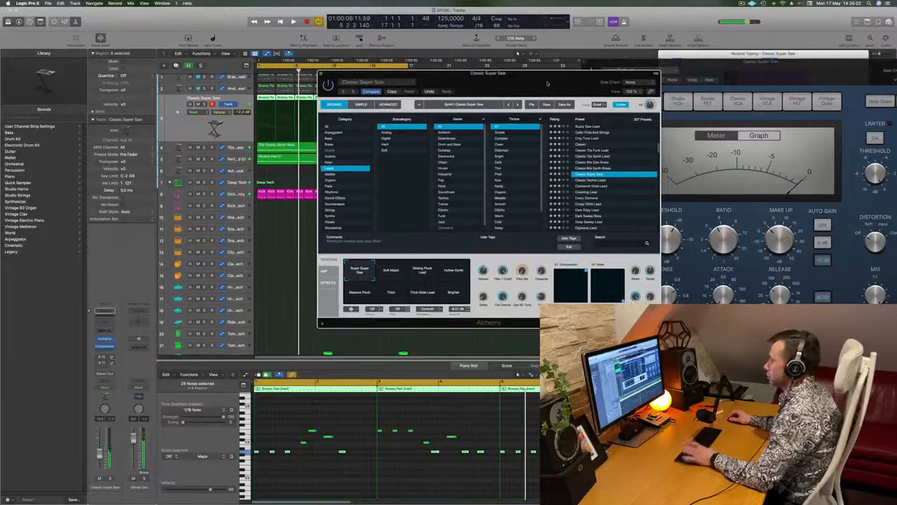
key("space")
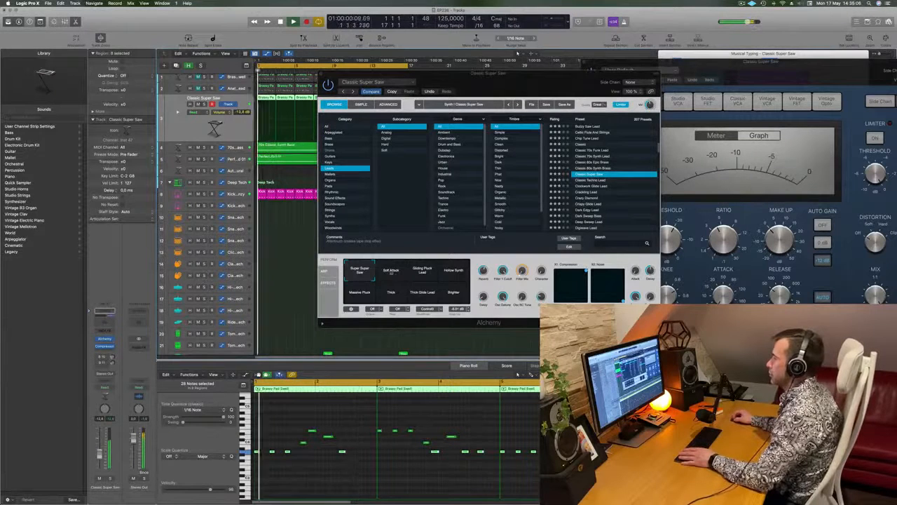
- Compare the Sliding Pluck Lead, Hollow Synth and Massive Pluck snapshots, return to Super Super Saw, and raise the track volume before closing Alchemy
left_click(422, 272)
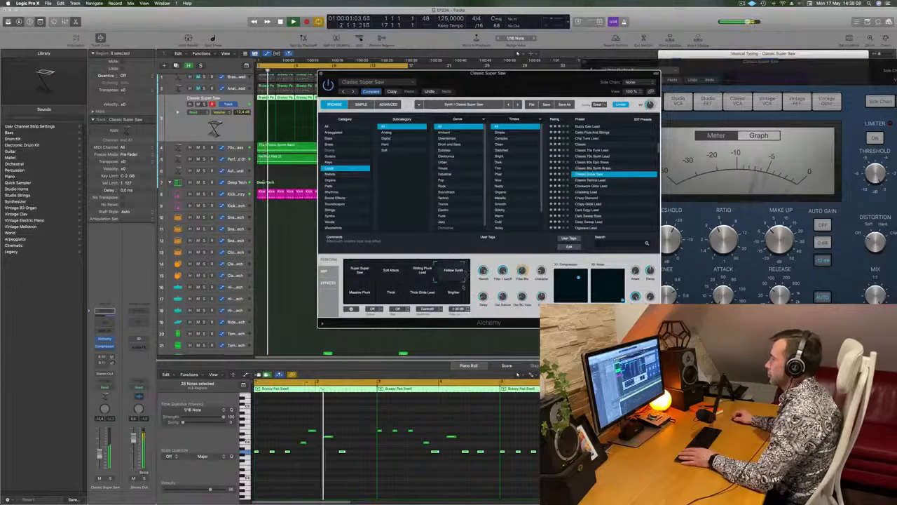
left_click(357, 297)
left_click(359, 272)
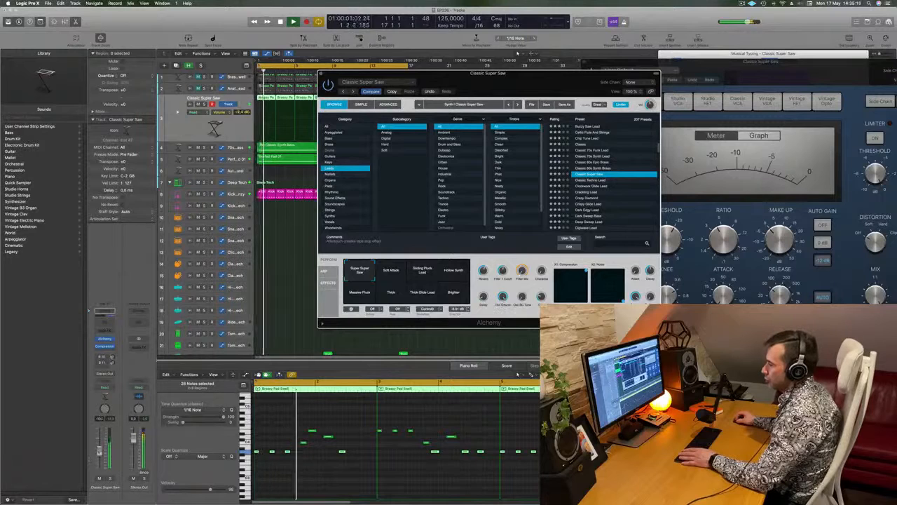
left_click_drag(100, 452, 100, 449)
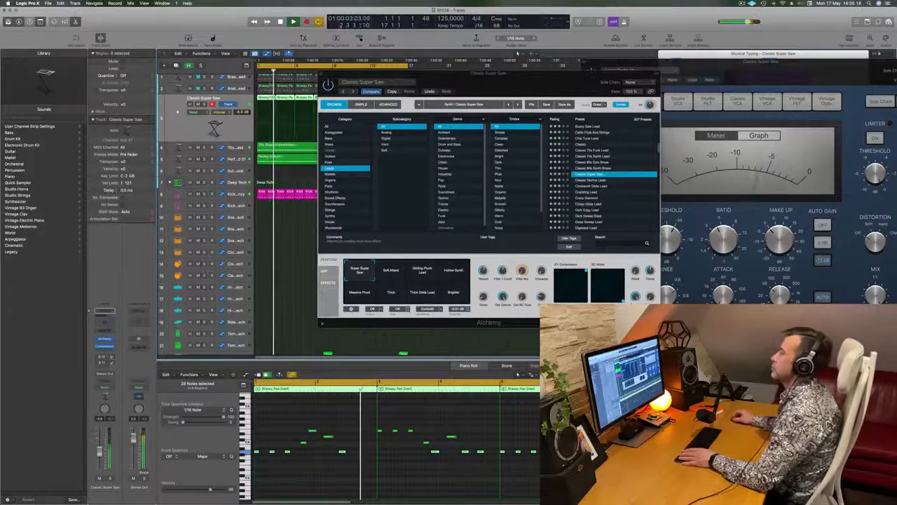
left_click(320, 74)
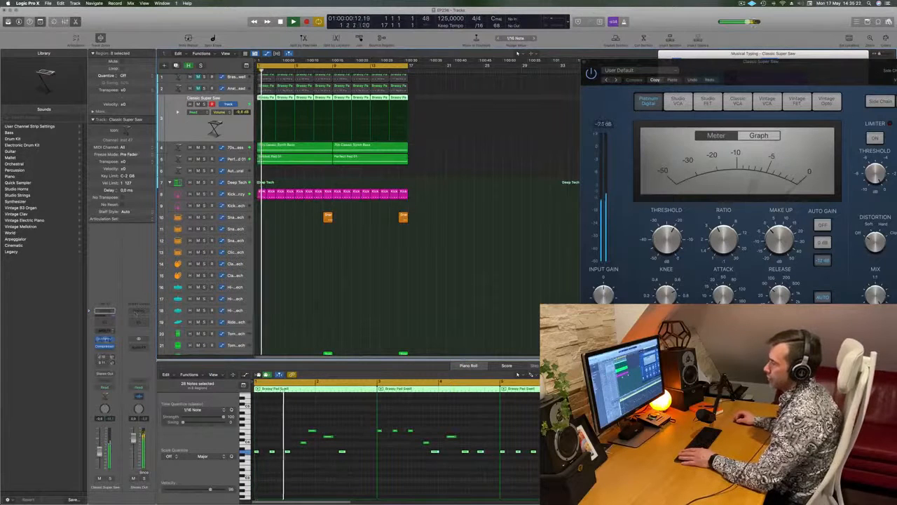
- Raise the Classic Super Saw track's reverb send and insert a Compressor after the Channel EQ on Aux 8
key("Return")
left_click_drag(111, 358, 112, 356)
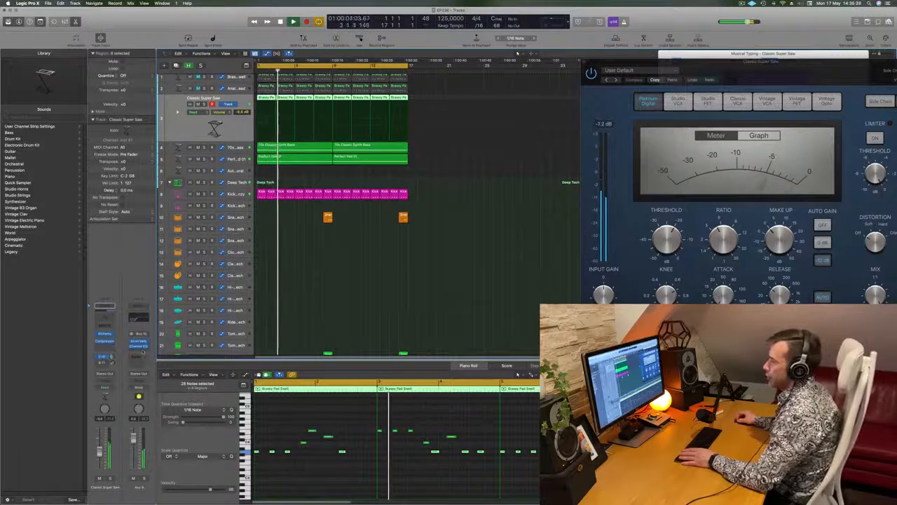
left_click(139, 348)
left_click(191, 364)
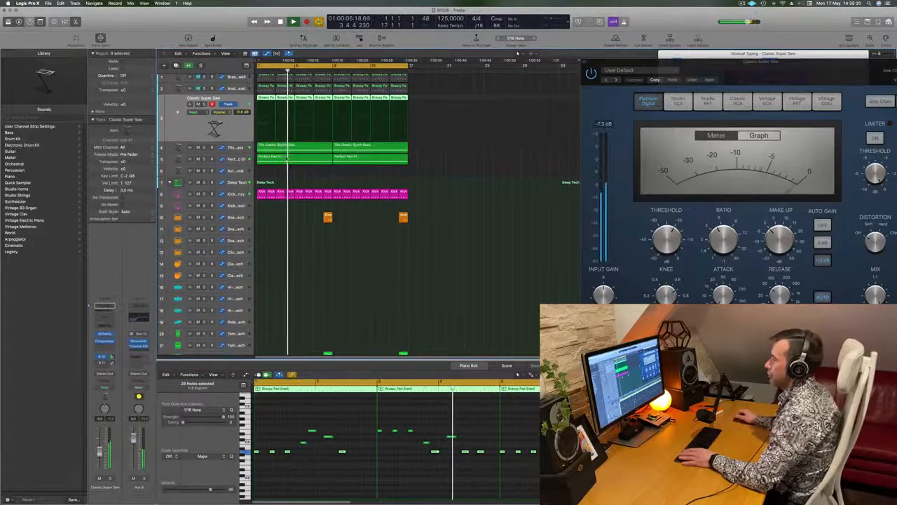
left_click(339, 92)
left_click(339, 92)
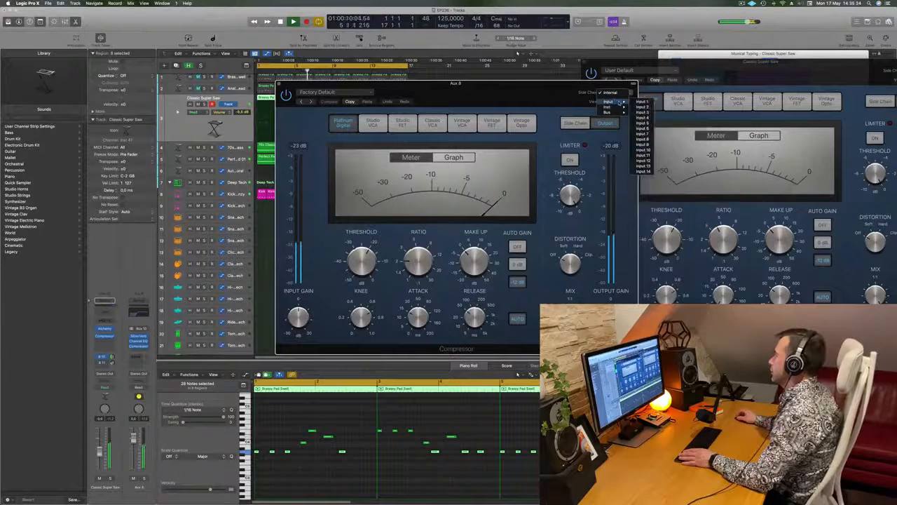
- Set the Aux 8 Compressor's side chain to the Arcade Frenzy kick (Inst 3) and replay from the start to hear the ducking
mouse_move(607, 106)
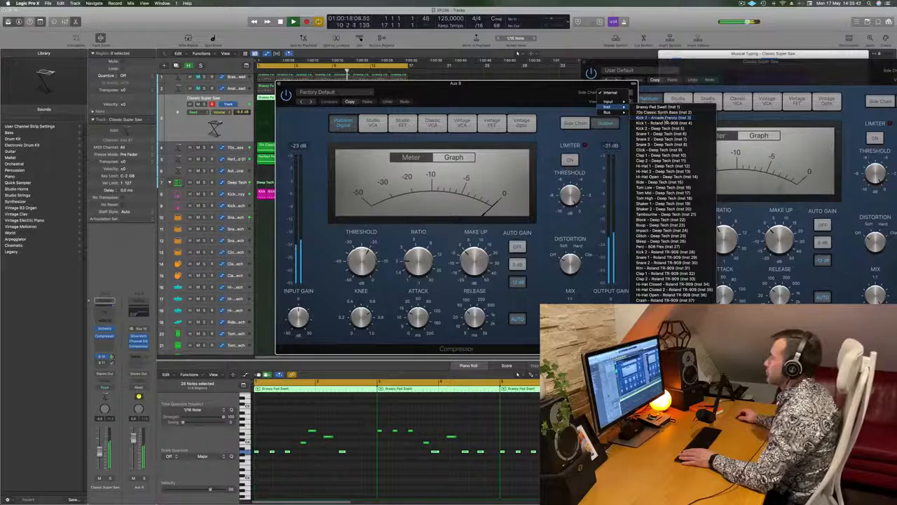
left_click(663, 117)
left_click_drag(500, 98, 542, 99)
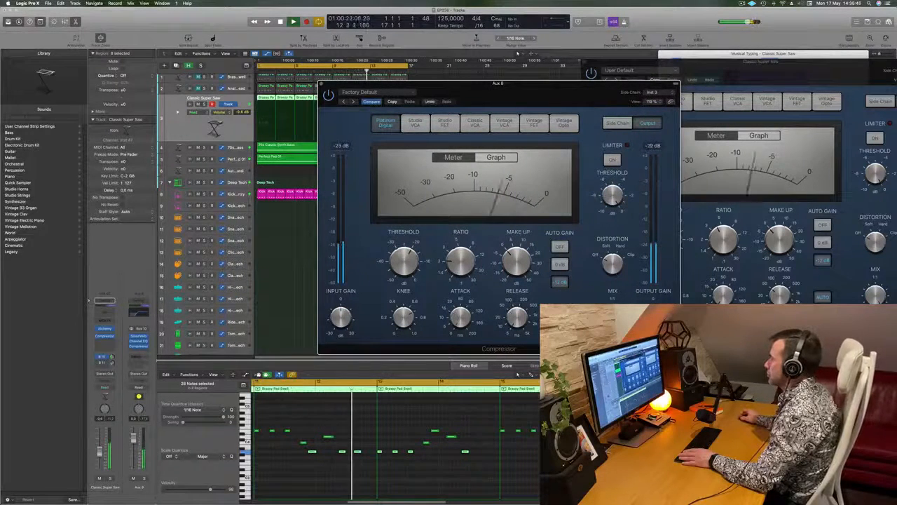
left_click_drag(499, 83, 515, 61)
key("space")
key("space")
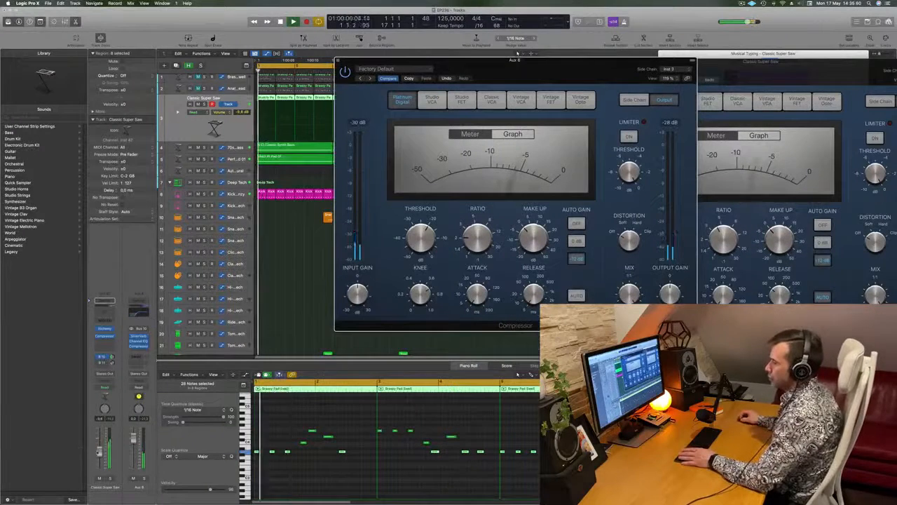
- Raise the Classic Super Saw track's send to the Tape Delay bus and close the Aux 8 Compressor
left_click(142, 320)
key("space")
key("space")
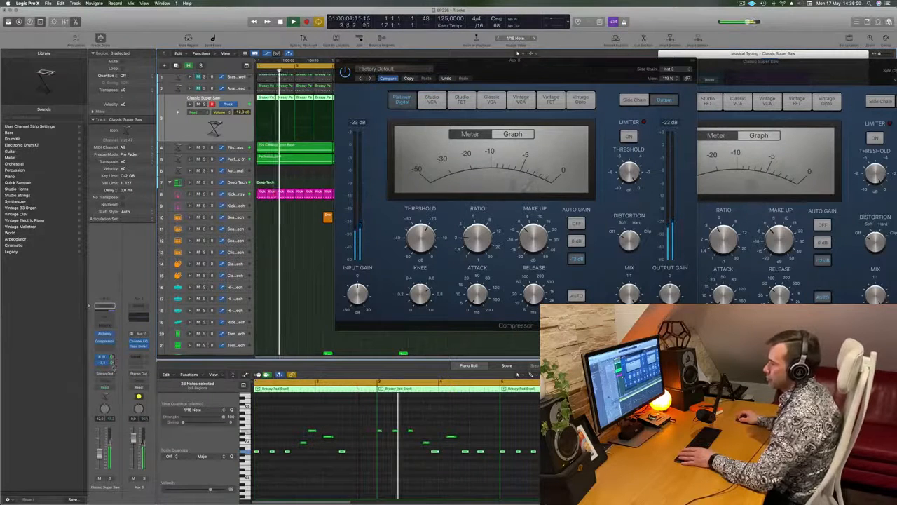
left_click_drag(347, 60, 307, 75)
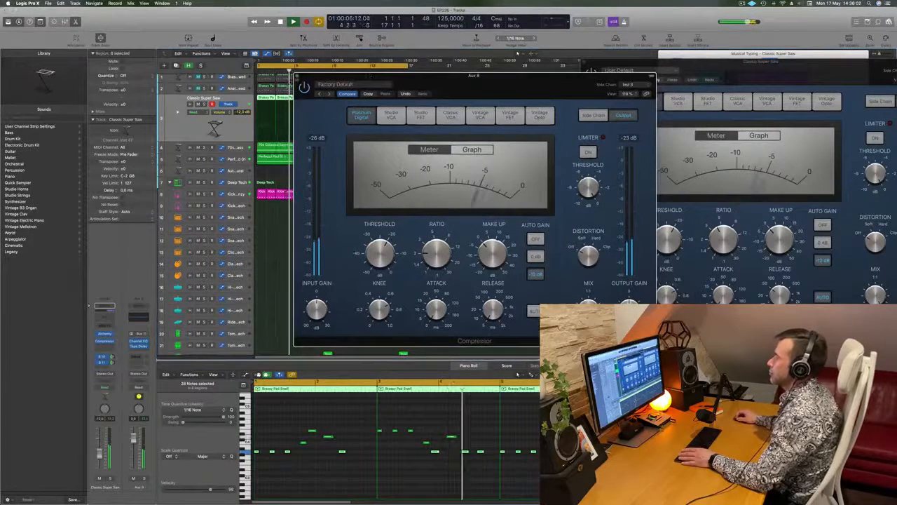
left_click(298, 75)
- Replay the arrangement from the start, raise the Classic Super Saw track volume, and deselect the regions before stopping playback
key("space")
key("space")
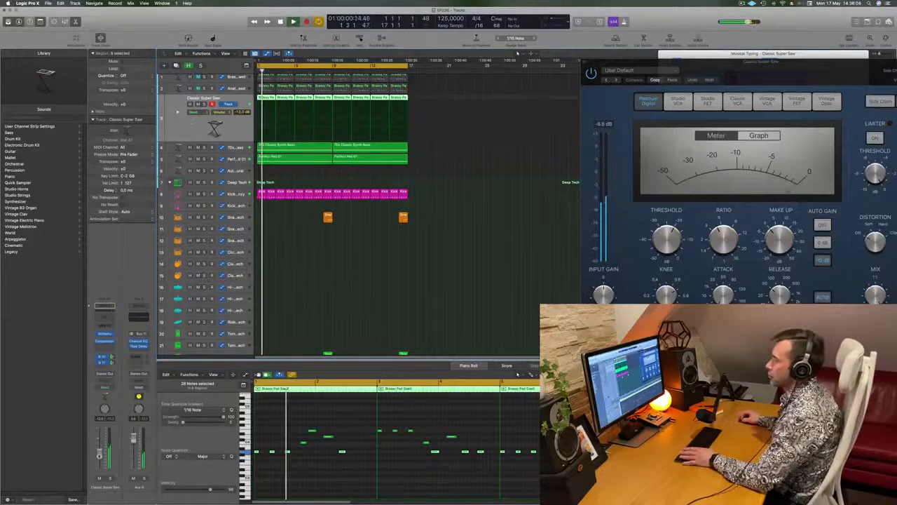
left_click(467, 234)
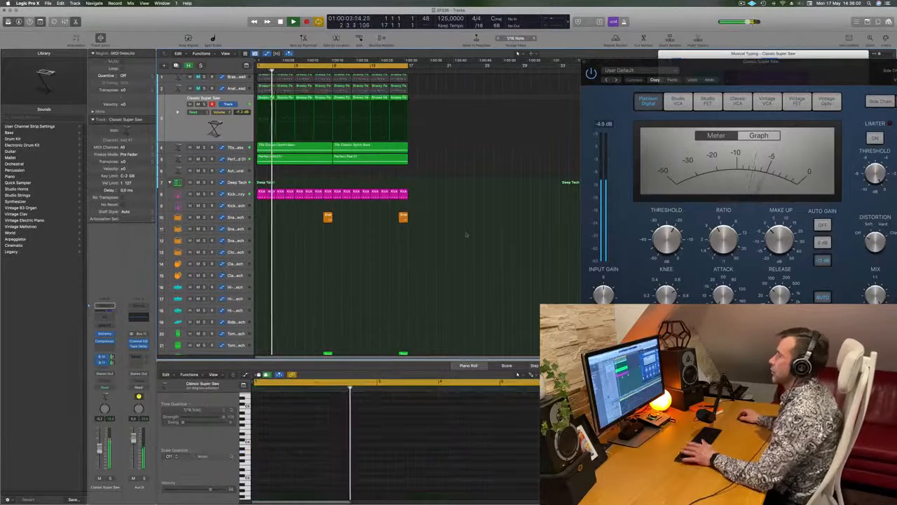
key("space")
scroll(469, 235, "up", 1)
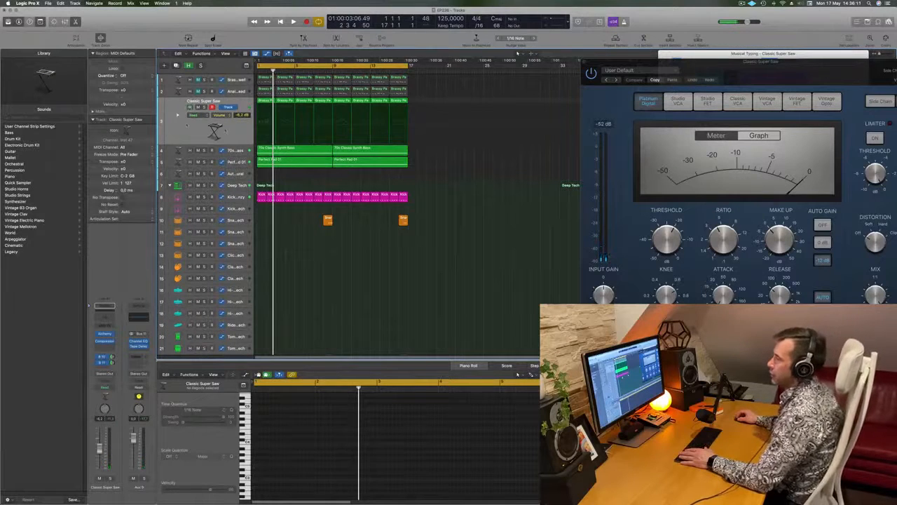
- Duplicate the Classic Super Saw track with its settings and open the new track's Alchemy instrument to the Keys presets
left_click(192, 127)
key("super+d")
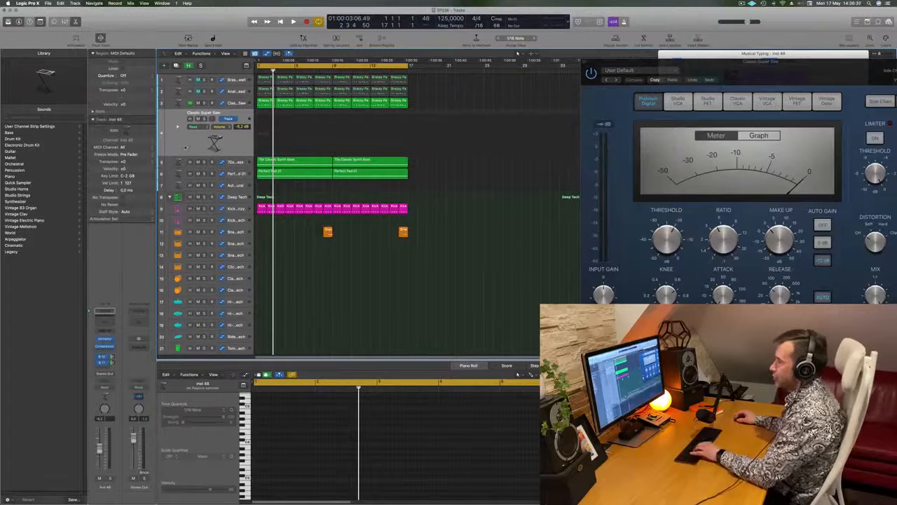
key("b")
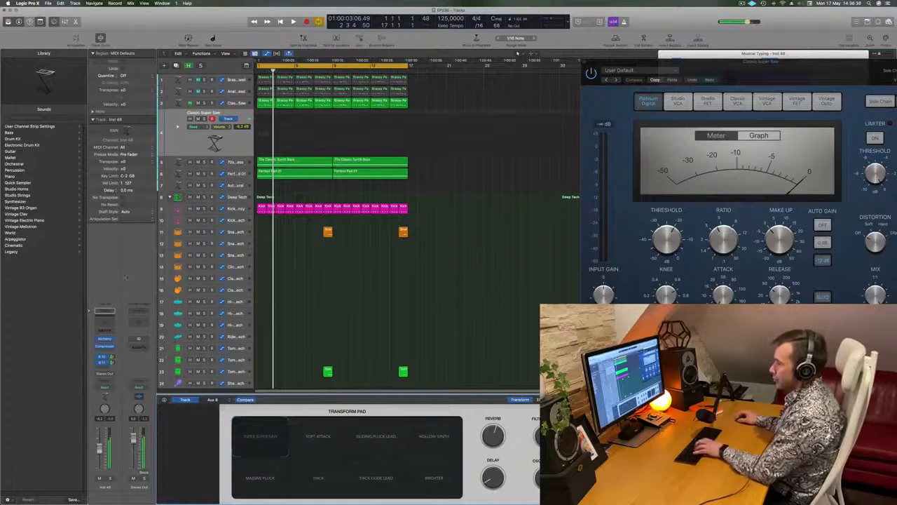
left_click(105, 339)
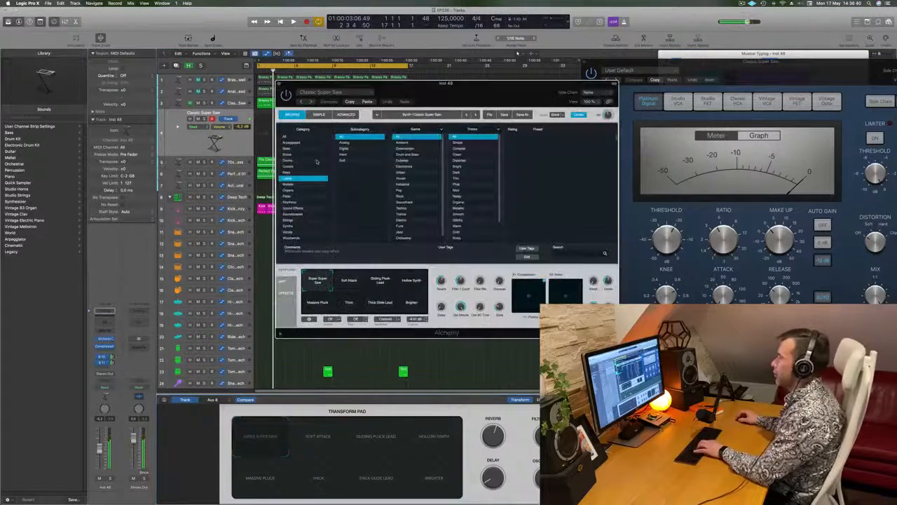
left_click_drag(421, 83, 427, 83)
left_click(299, 173)
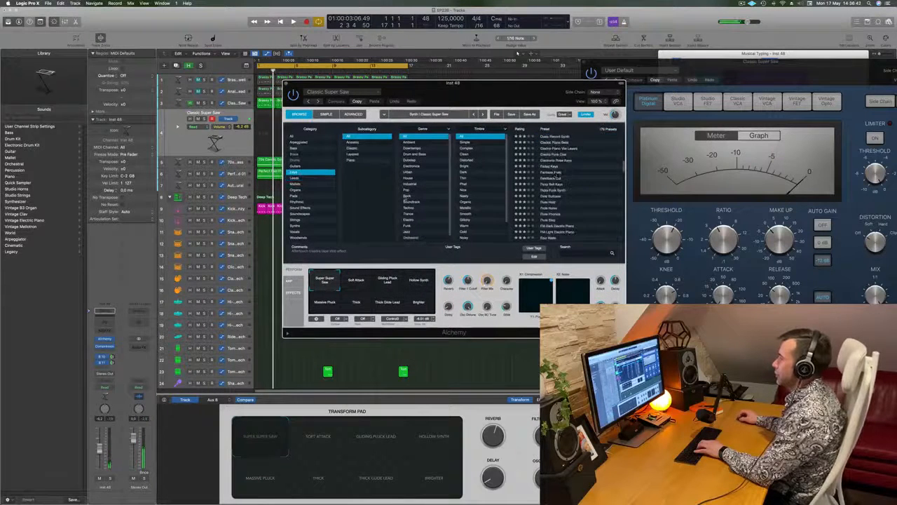
- Try the Faded Keys, Flute Hold and Flute Noise presets on the new track, playing notes over the arrangement
left_click(553, 167)
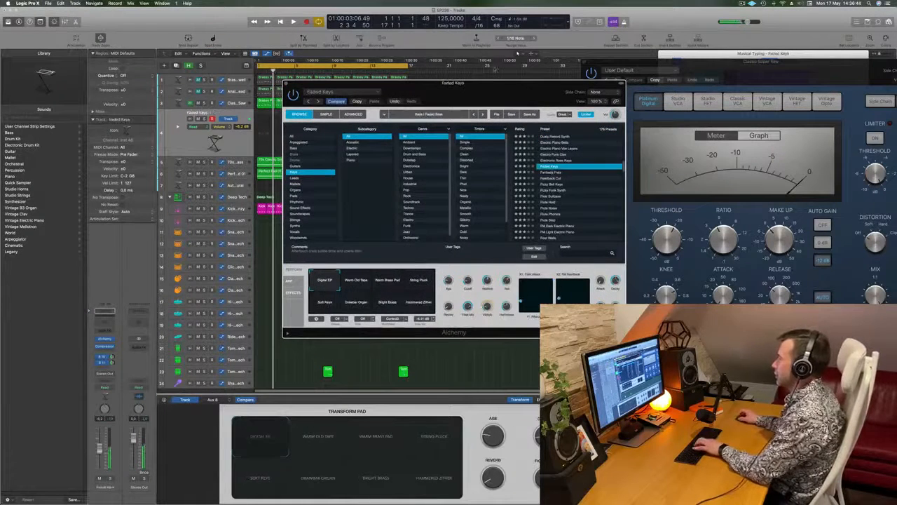
left_click_drag(421, 82, 507, 97)
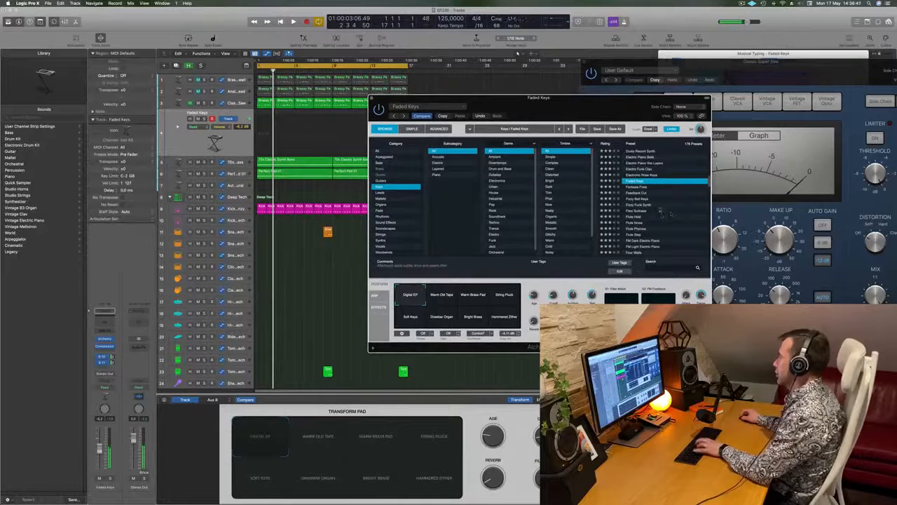
left_click(636, 217)
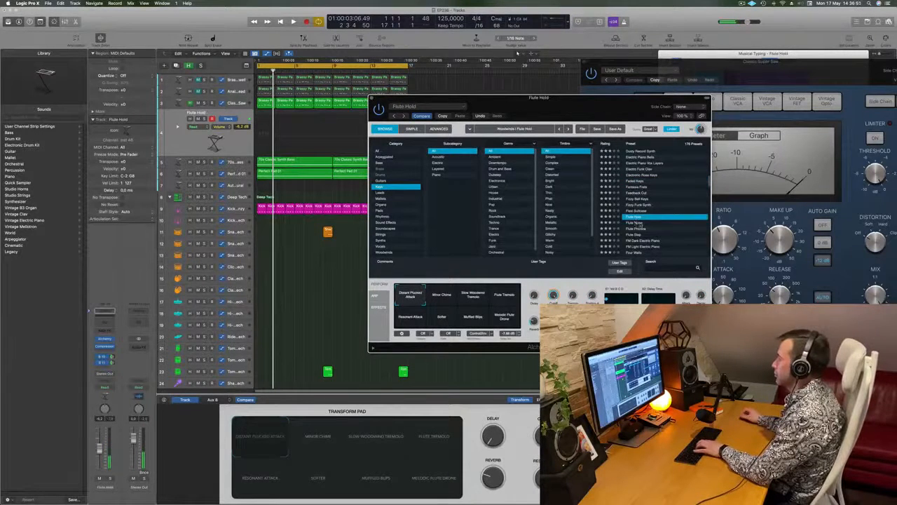
left_click(640, 223)
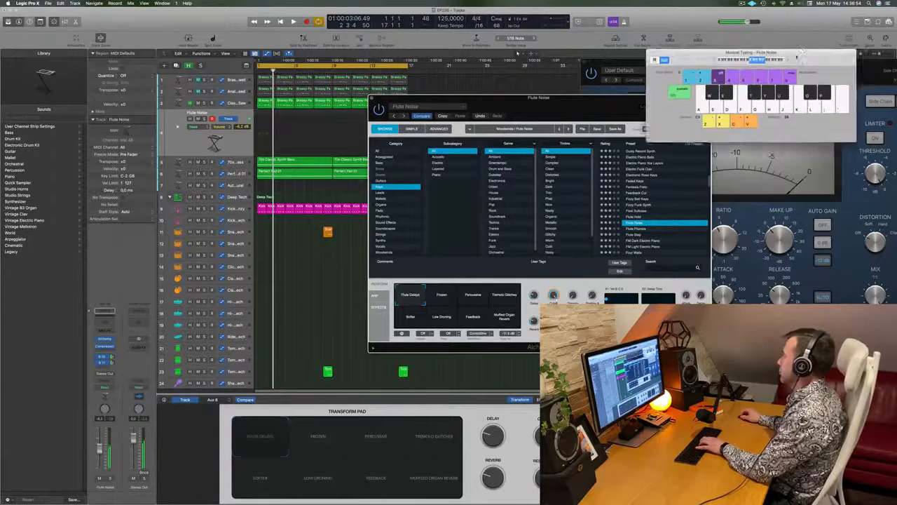
key("h")
key("f")
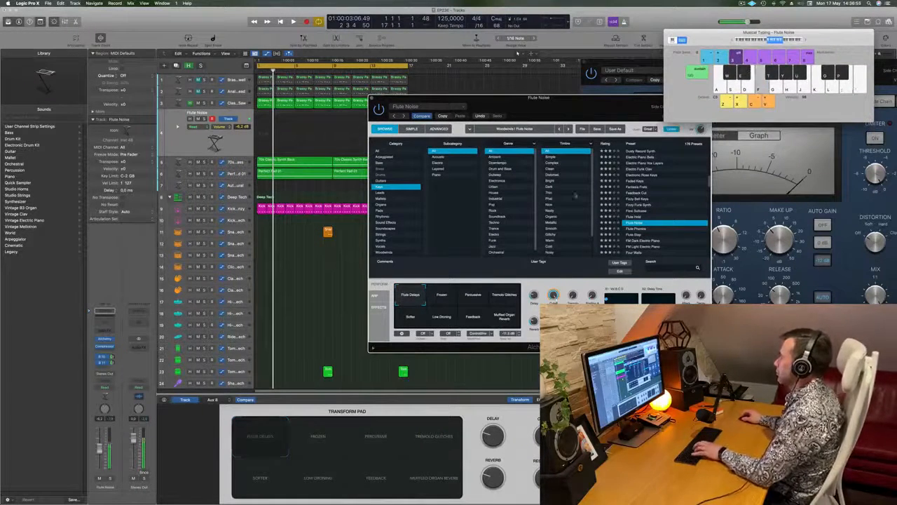
key("g")
key("space")
key("f")
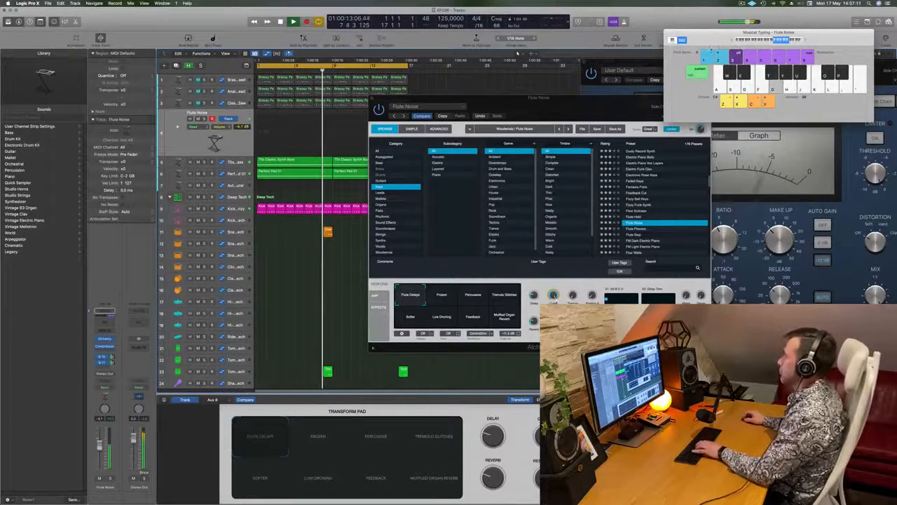
- Audition Flute Phonics and Flute Step, settle on the FM Dark Electric Piano preset and set the track volume to -0.4 dB
left_click_drag(590, 112, 530, 93)
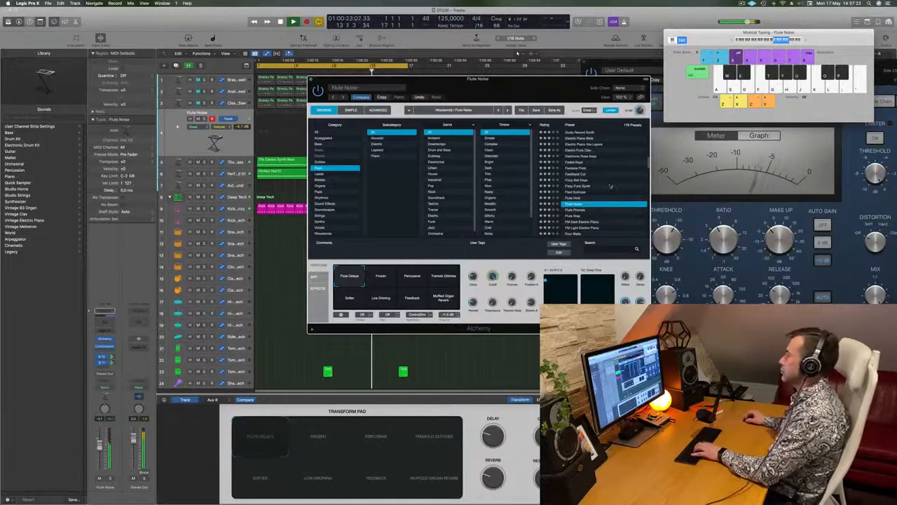
scroll(610, 186, "down", 1)
left_click(576, 204)
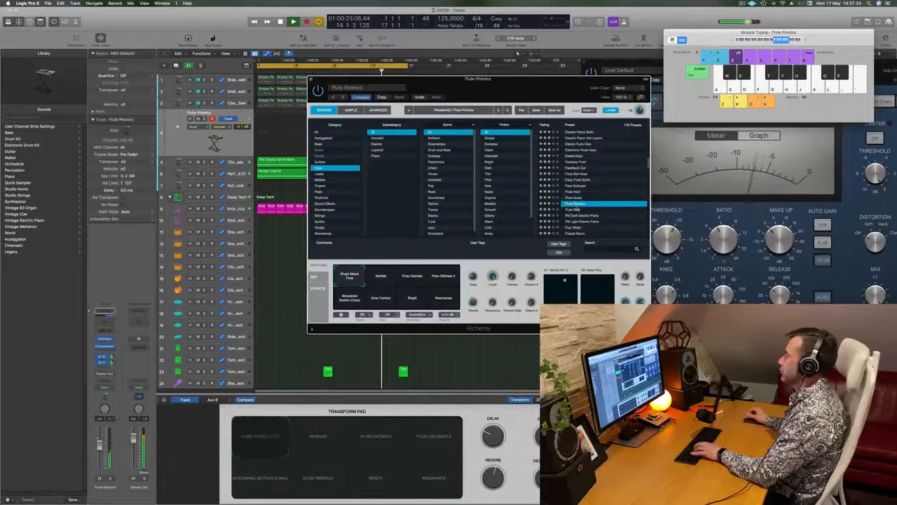
left_click(574, 210)
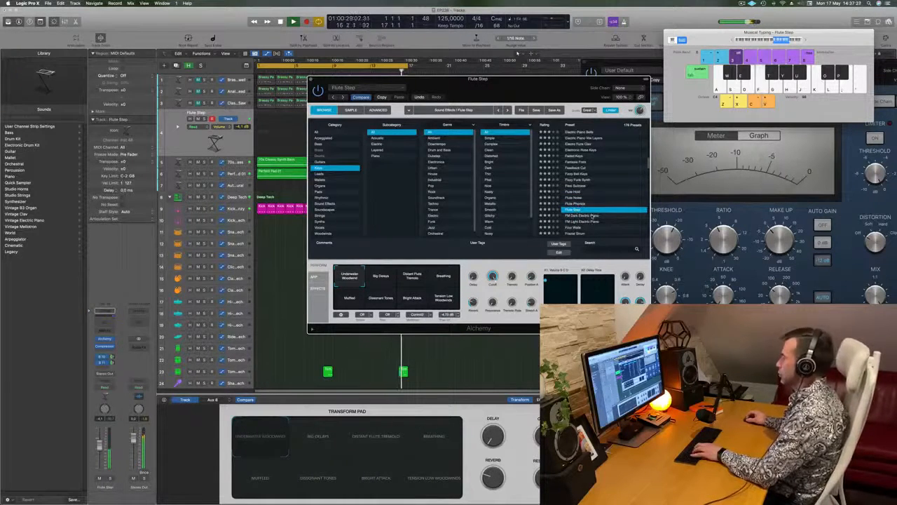
left_click(593, 215)
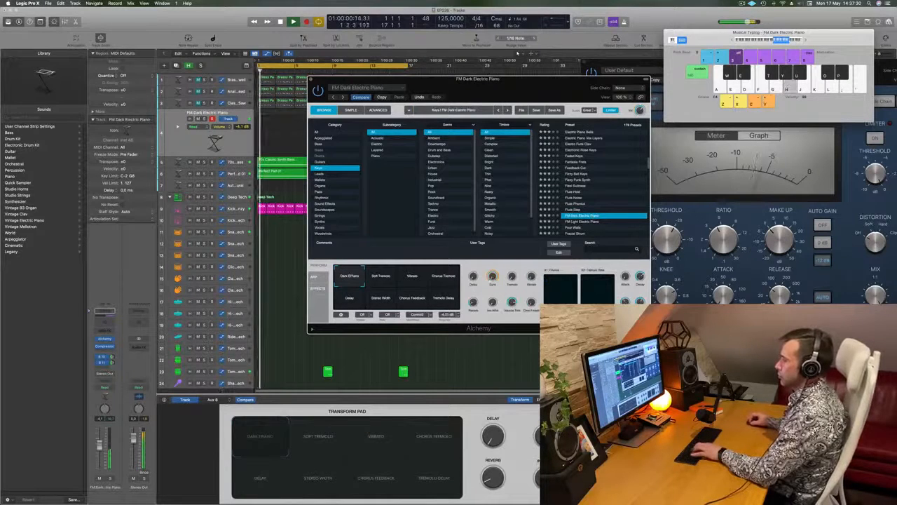
left_click_drag(100, 439, 101, 431)
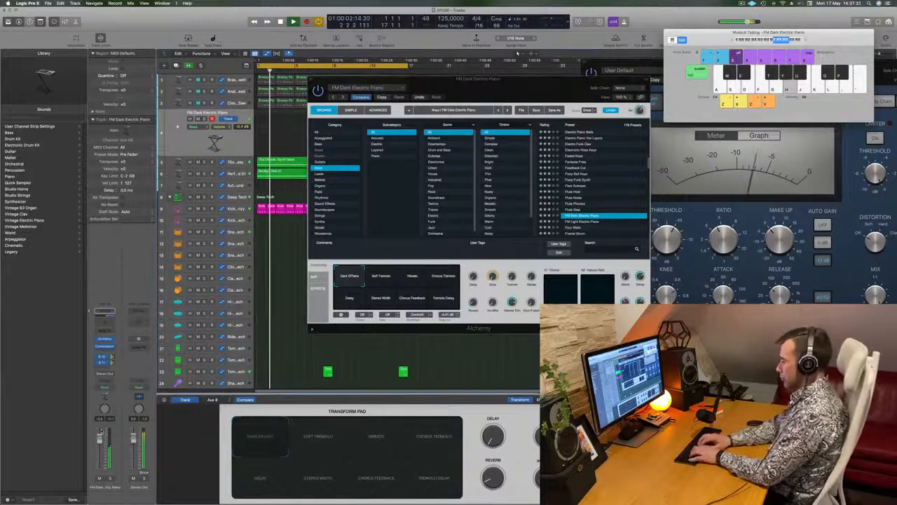
- Rehearse a counter-melody with the FM Dark Electric Piano sound over the looping arrangement
key("s")
key("d")
key("f")
key("k")
key("l")
key("j")
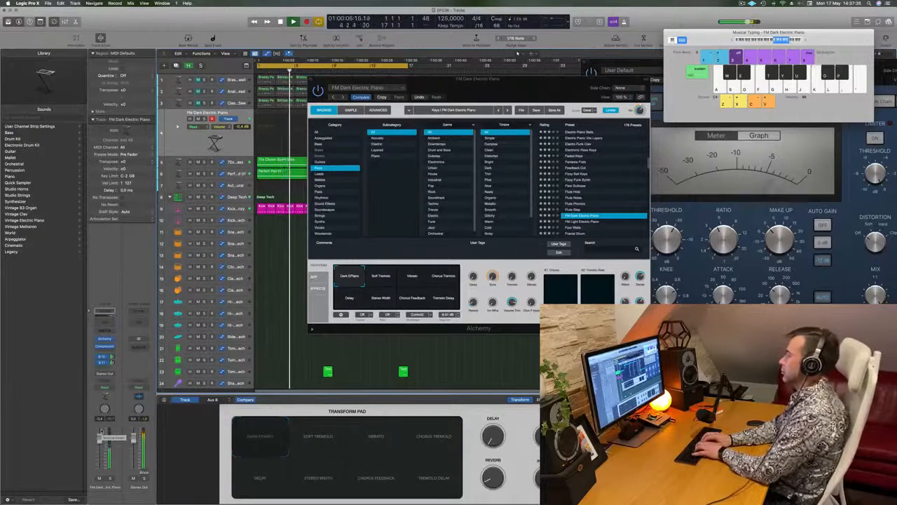
key("apostrophe")
key("apostrophe")
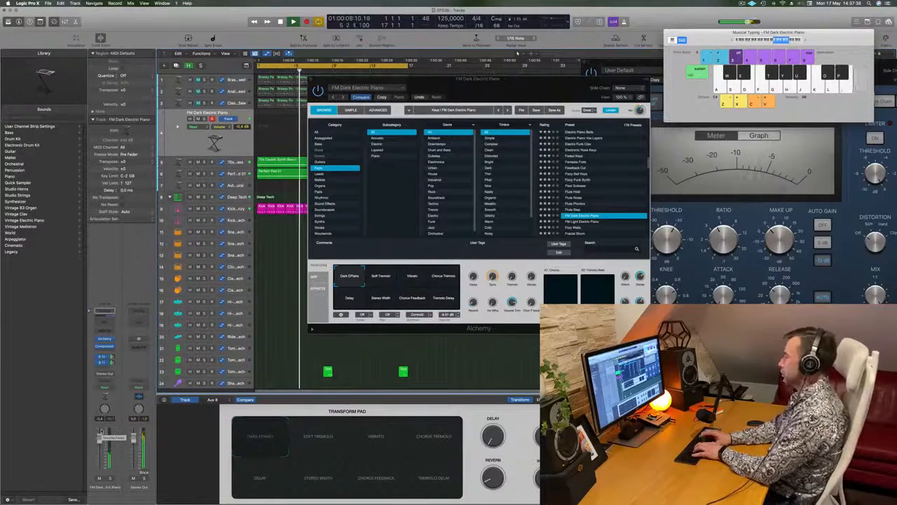
key("apostrophe")
key("semicolon")
key("j")
key("f")
key("l")
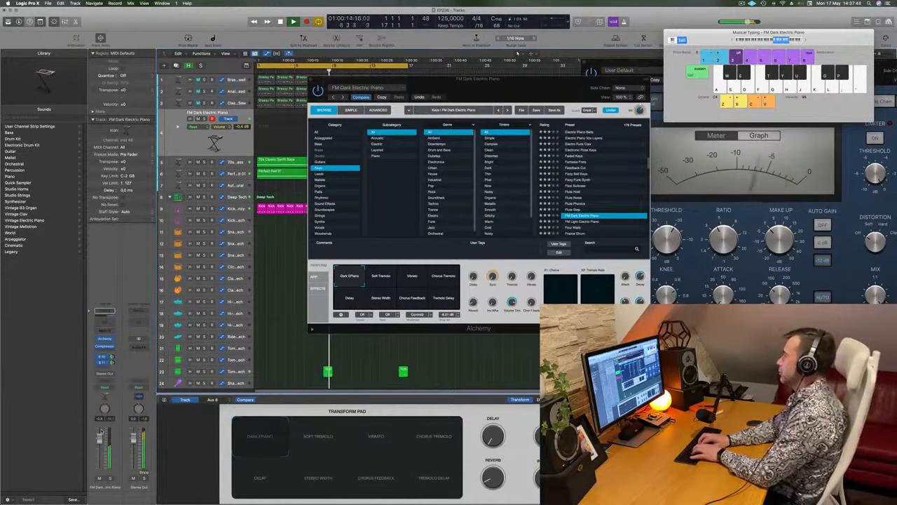
key("g")
key("k")
key("g")
key("j")
key("g")
key("k")
- Record the improvised melody on the FM Dark Electric Piano track while the arrangement cycles, and stop the recording
key("g")
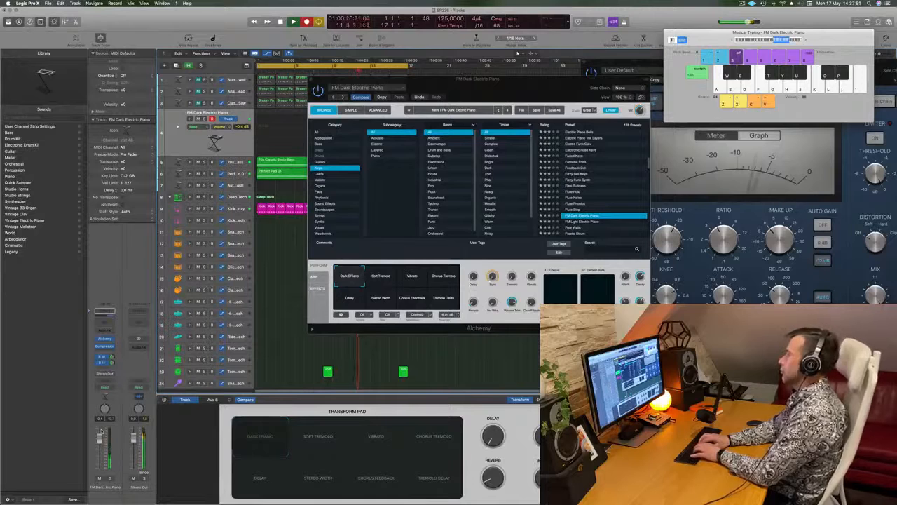
key("j")
key("k")
key("h")
key("h")
key("f")
key("k")
key("g")
key("j")
key("k")
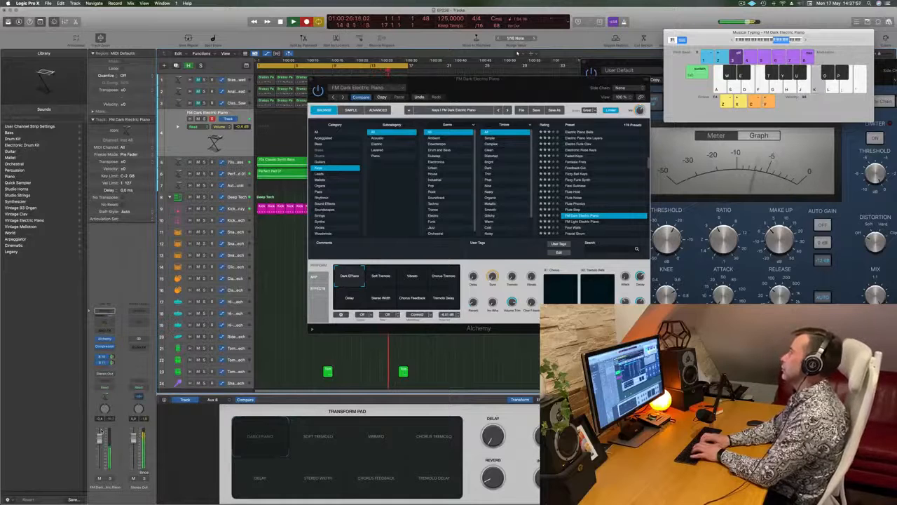
key("k")
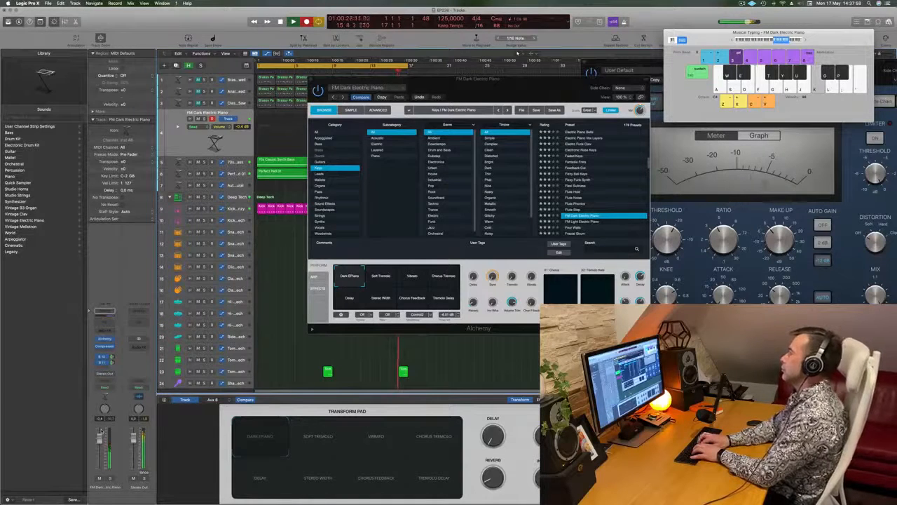
key("j")
key("h")
key("l")
key("k")
key("j")
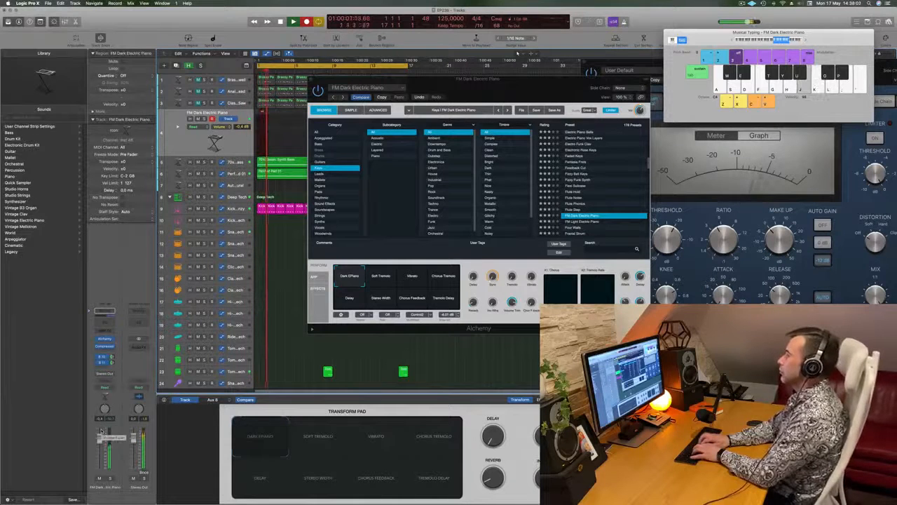
key("g")
key("k")
key("j")
key("g")
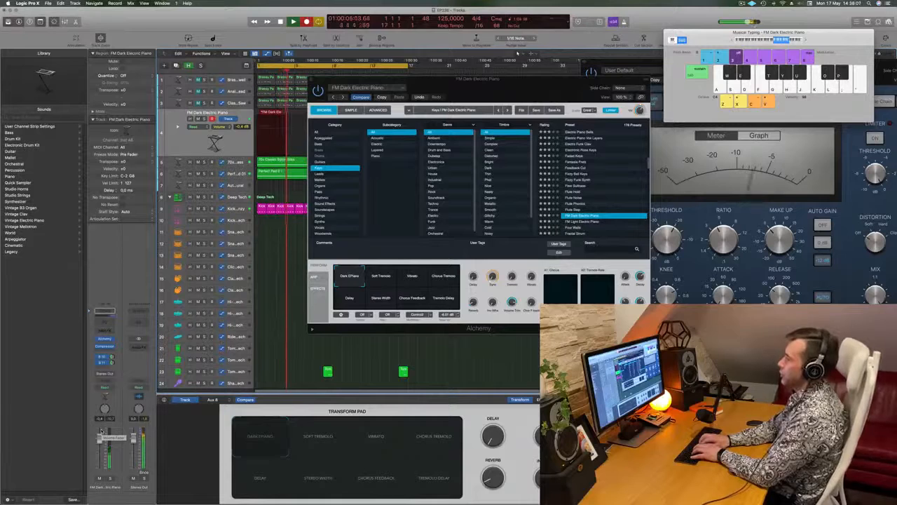
key("l")
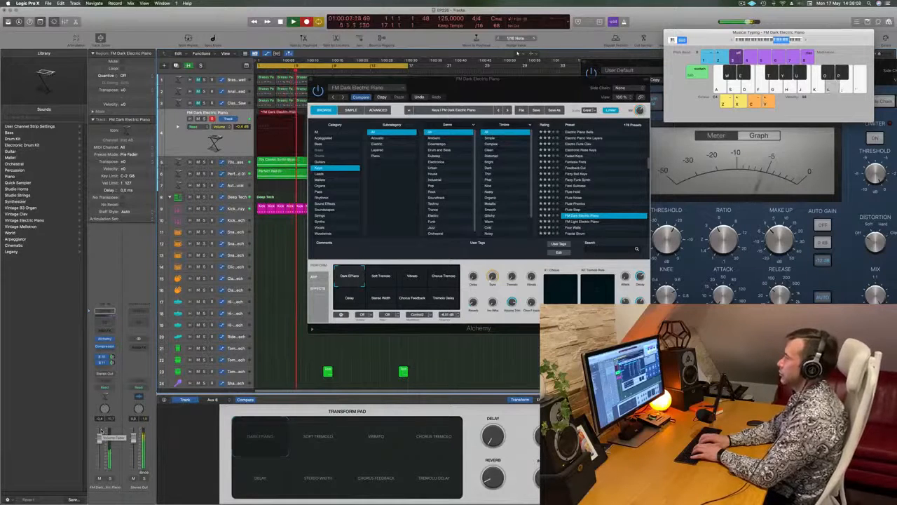
key("k")
key("j")
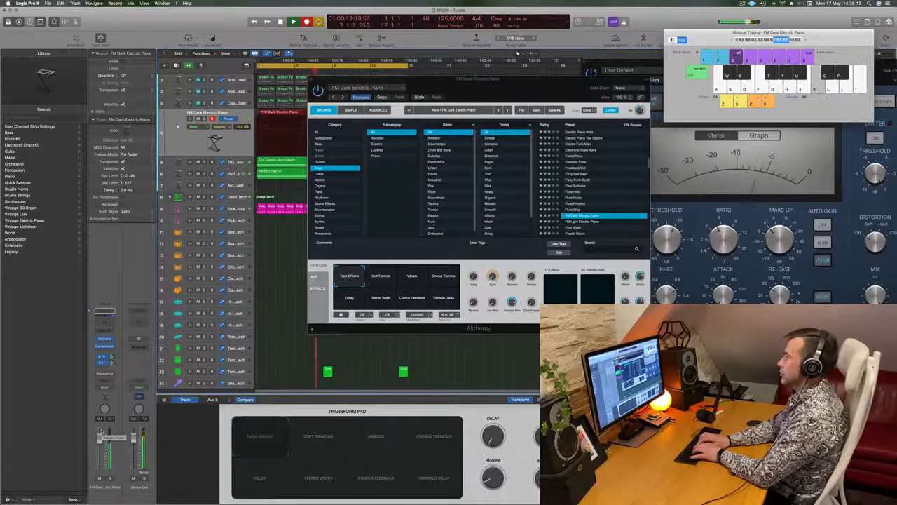
key("g")
key("j")
key("g")
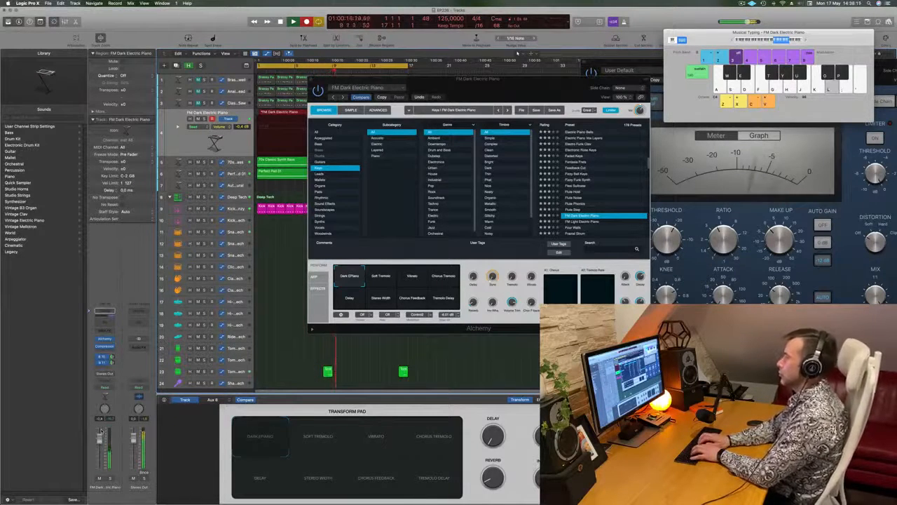
key("k")
key("g")
key("space")
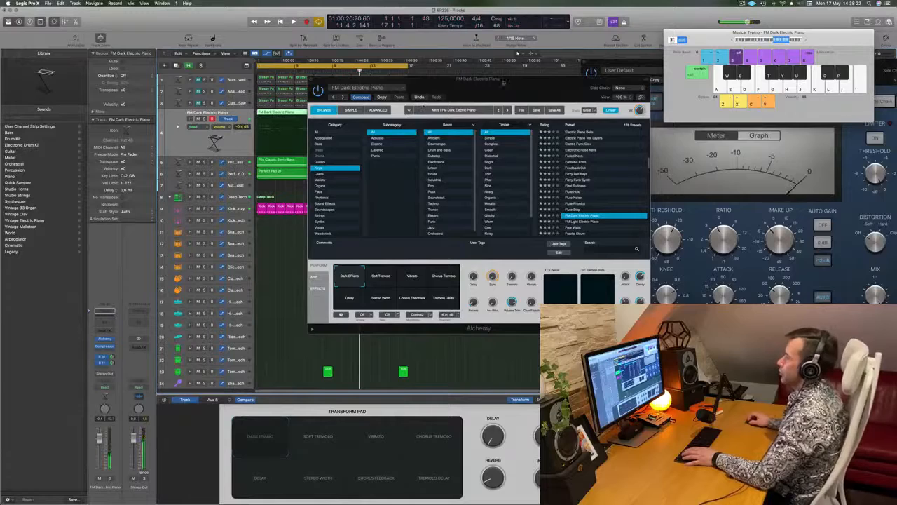
- Replay the recording from the start and examine the first FM Dark Electric Piano region's notes in the Piano Roll
left_click_drag(502, 78, 761, 80)
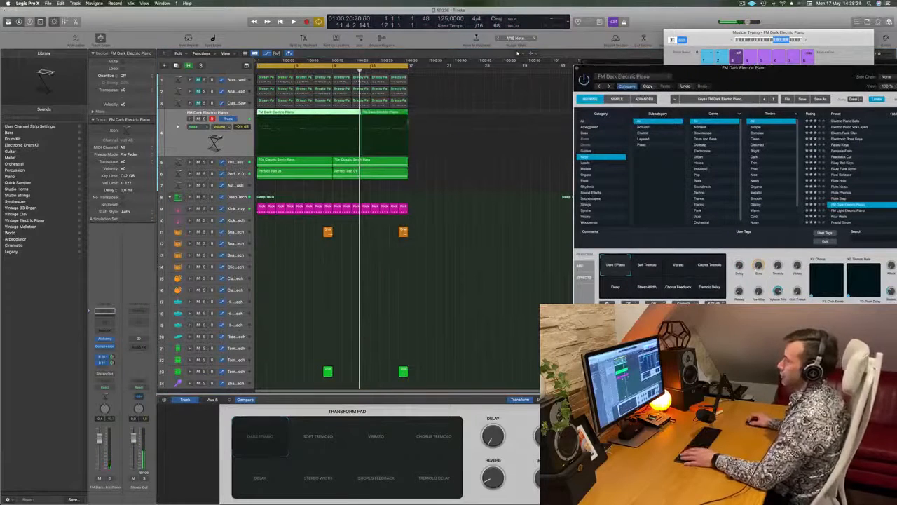
left_click(400, 340)
key("space")
left_click(318, 113)
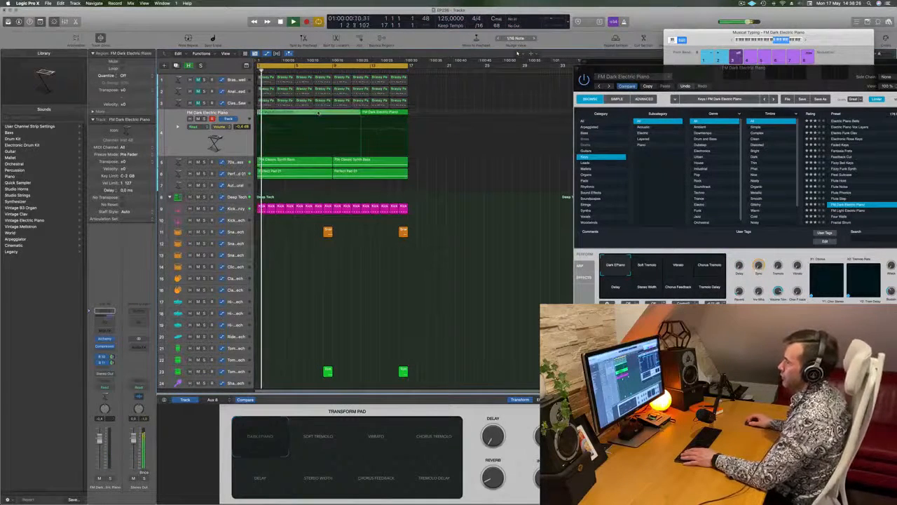
double_click(318, 113)
key("super+Left")
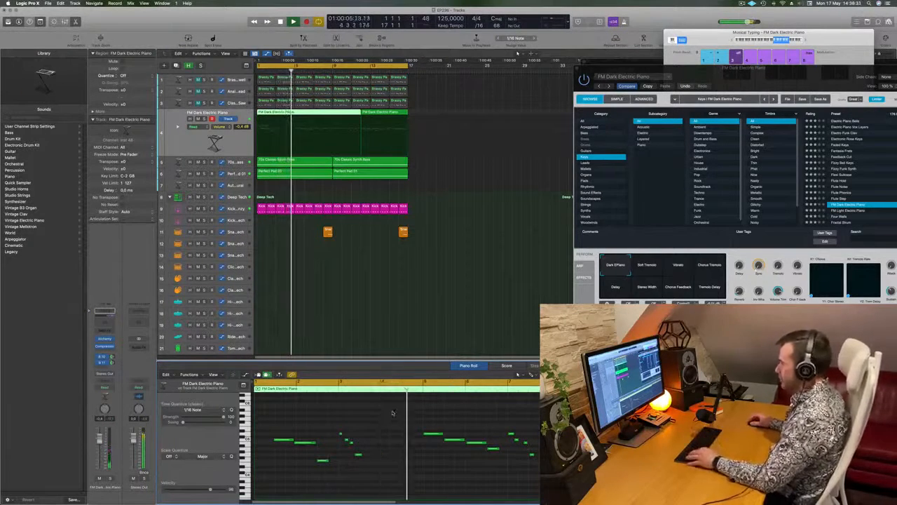
key("super+Left")
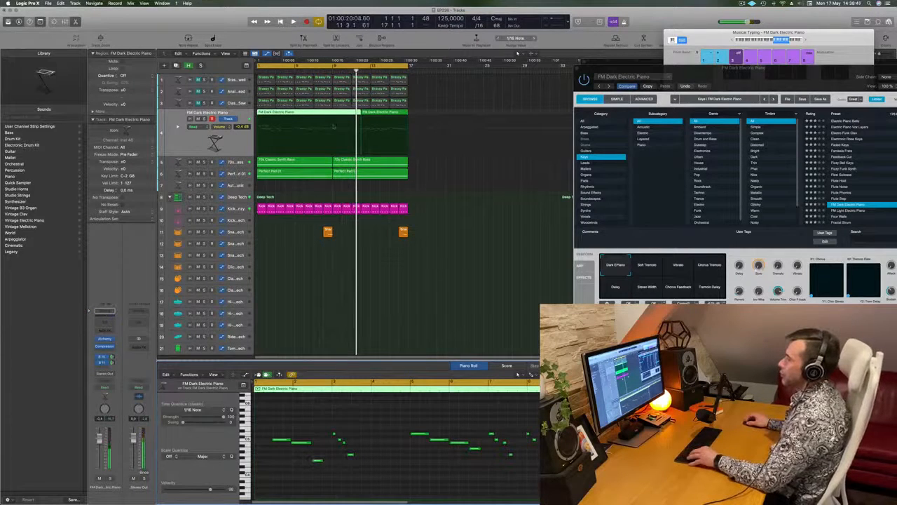
- Split the first FM Dark Electric Piano region at bar 5, delete the part before it and move the remainder to bar 1
left_click(295, 117, "super")
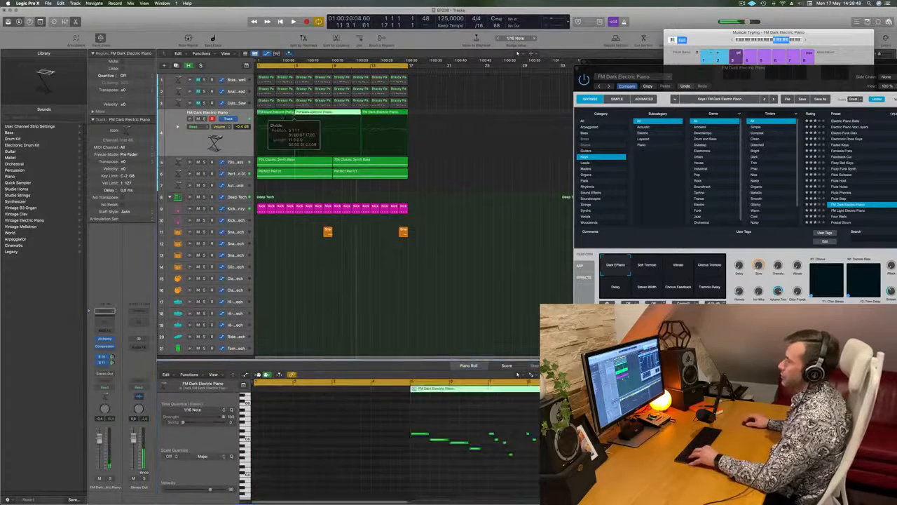
left_click(283, 117)
key("BackSpace")
left_click_drag(328, 117, 290, 117)
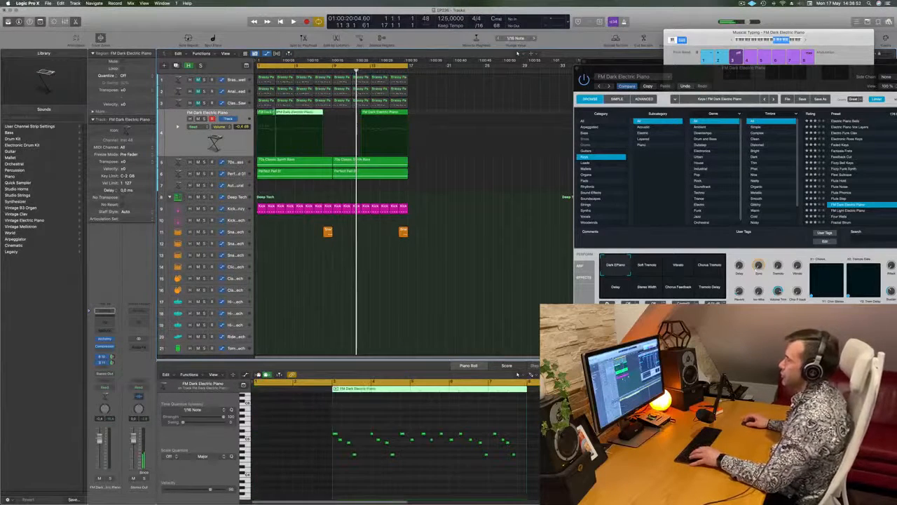
- Keep only the moved region's first two bars, deleting all later FM Dark Electric Piano regions, and replay from the start
left_click_drag(425, 113, 284, 122)
key("Delete")
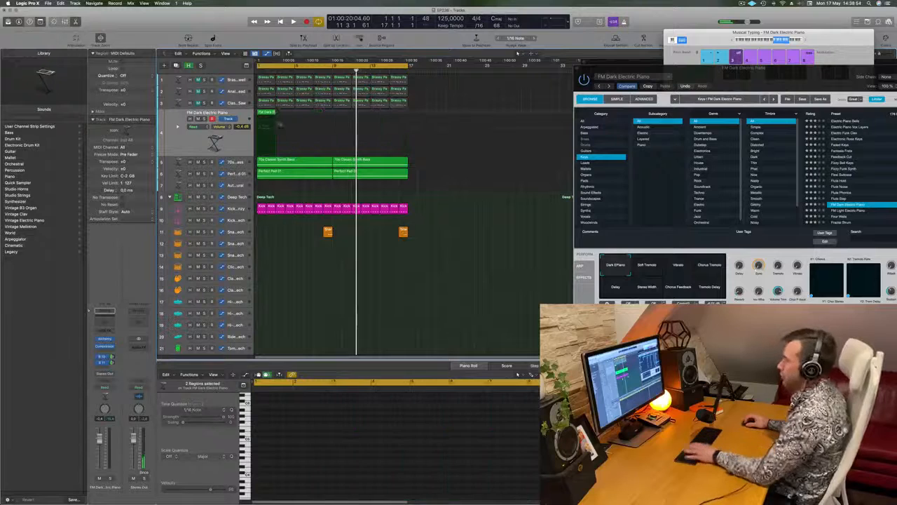
key("Return")
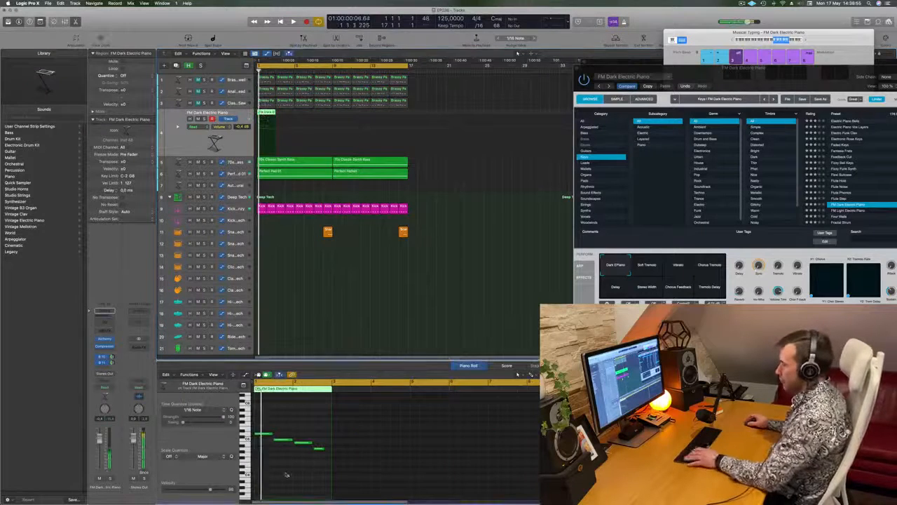
- Repeat the two-bar FM Dark Electric Piano region back to back until it fills the track up to bar 17
key("space")
scroll(313, 433, "up", 4)
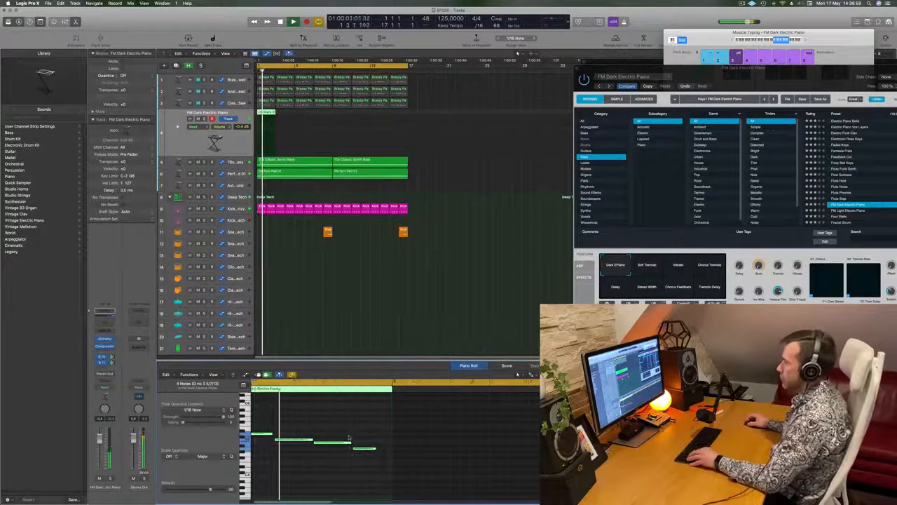
scroll(353, 435, "left", 2)
scroll(353, 436, "down", 2)
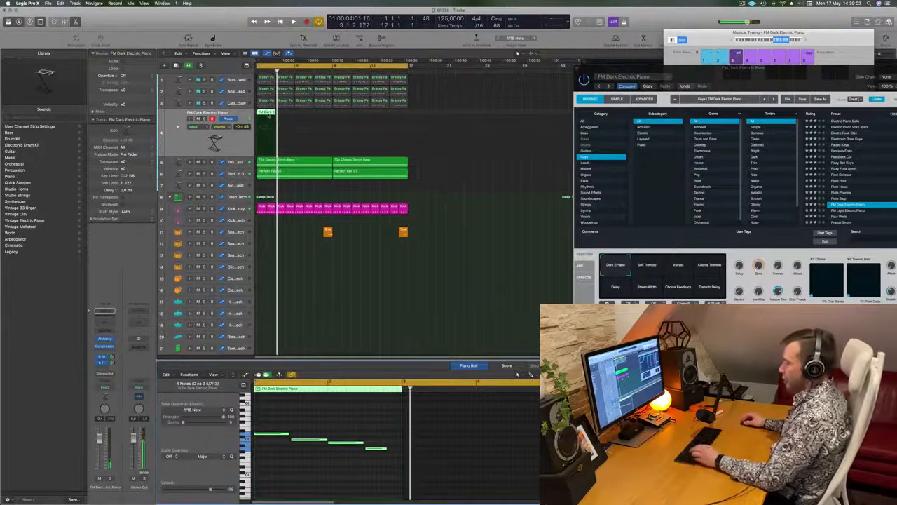
key("super+r")
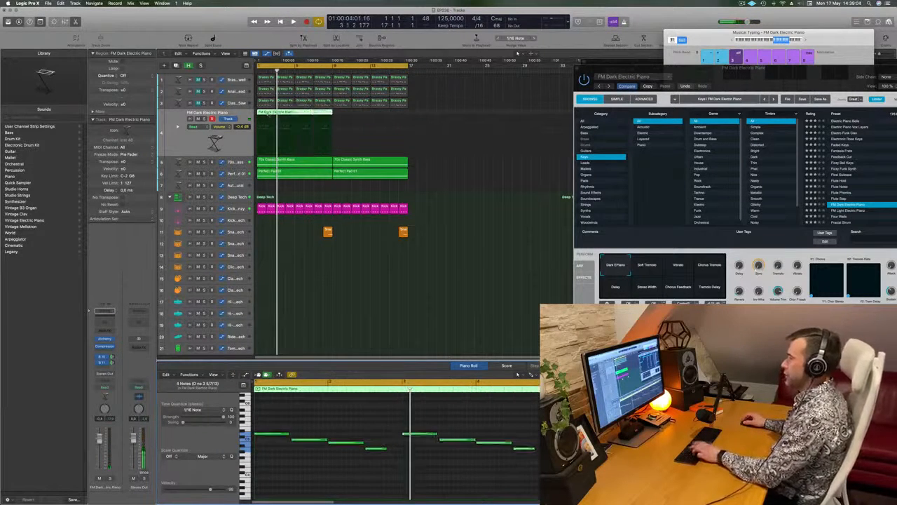
key("super+z")
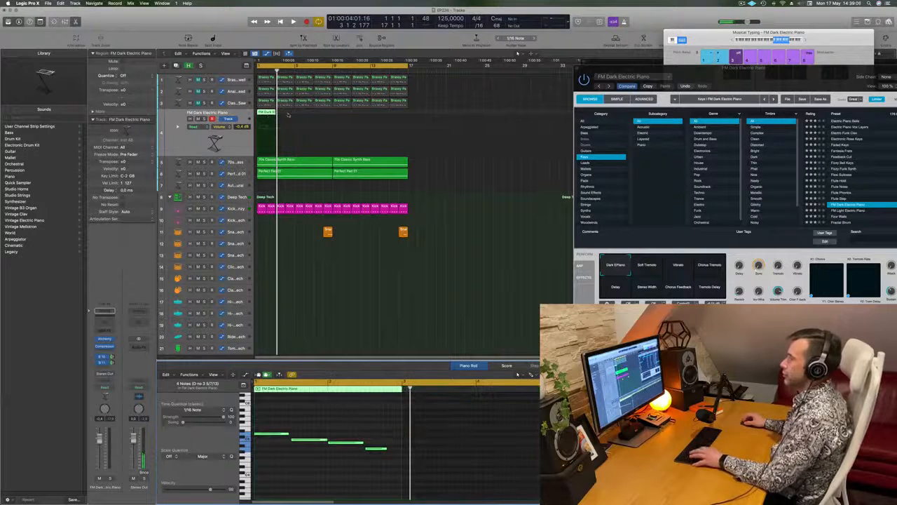
left_click(294, 124)
left_click(267, 125)
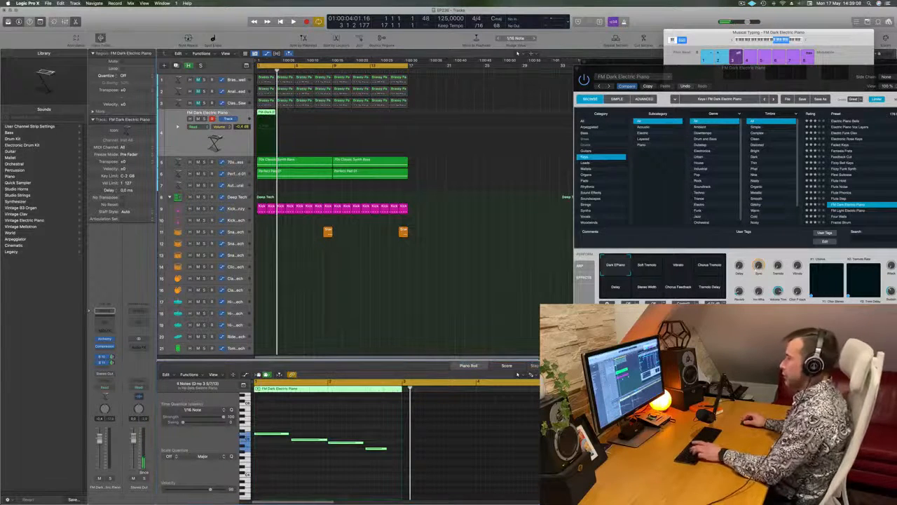
key("super+r")
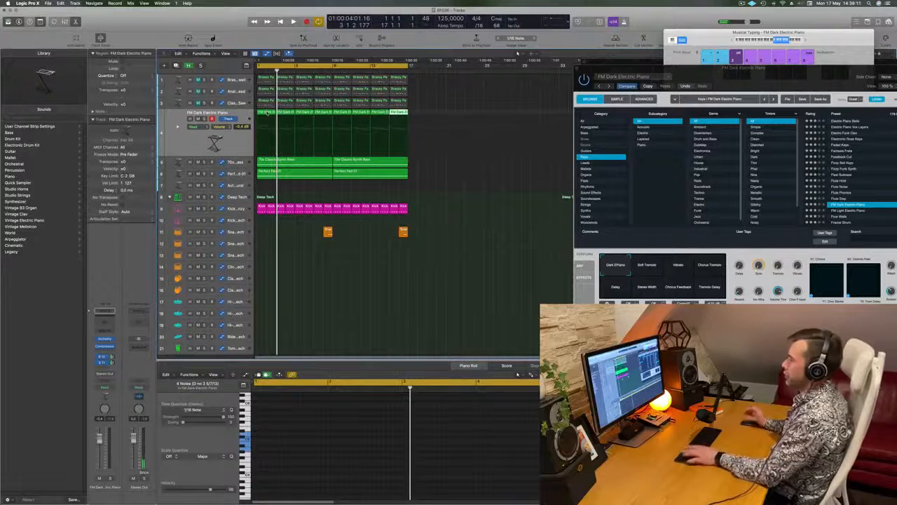
- Play the arrangement from the start and insert the Step FX multi-effect on the FM Dark Electric Piano channel
key("space")
left_click(226, 147)
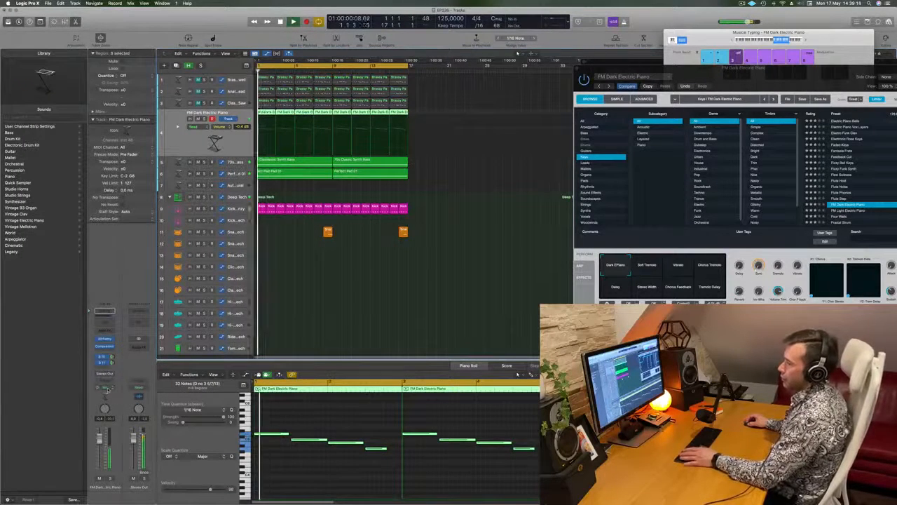
left_click(103, 387)
left_click(105, 389)
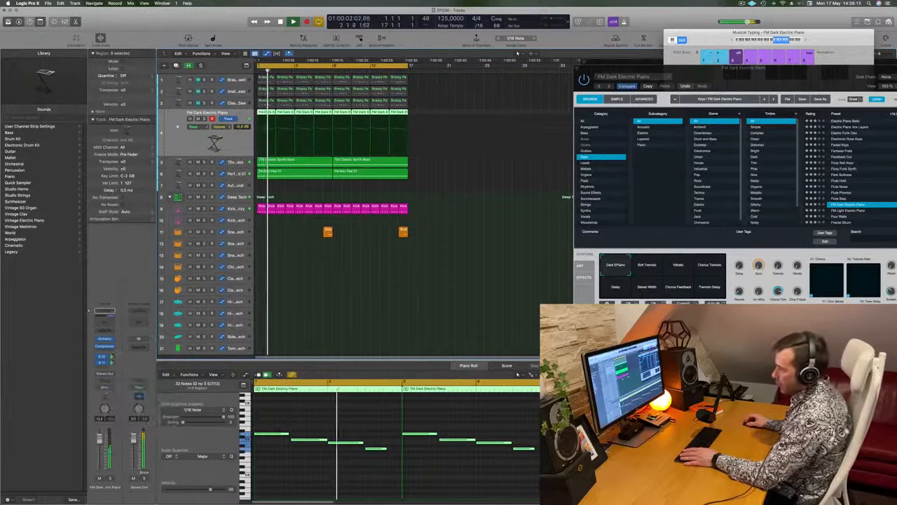
left_click(105, 344)
mouse_move(126, 466)
mouse_move(174, 466)
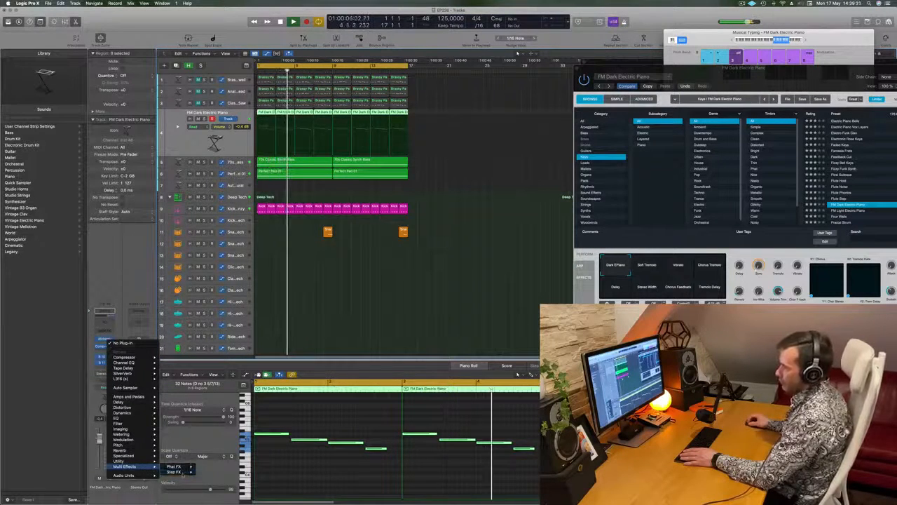
left_click(209, 472)
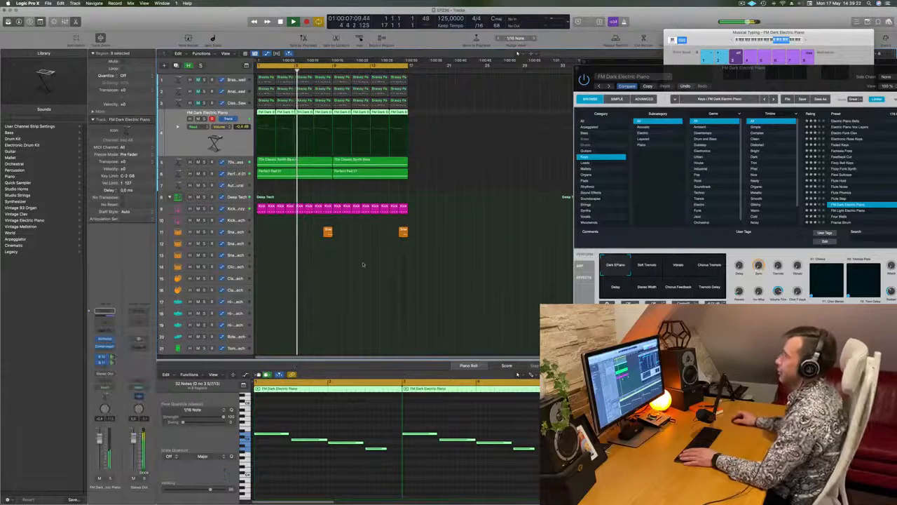
- Audition Step FX presets against the playing arrangement and load Broken Echoes
left_click_drag(481, 90, 621, 104)
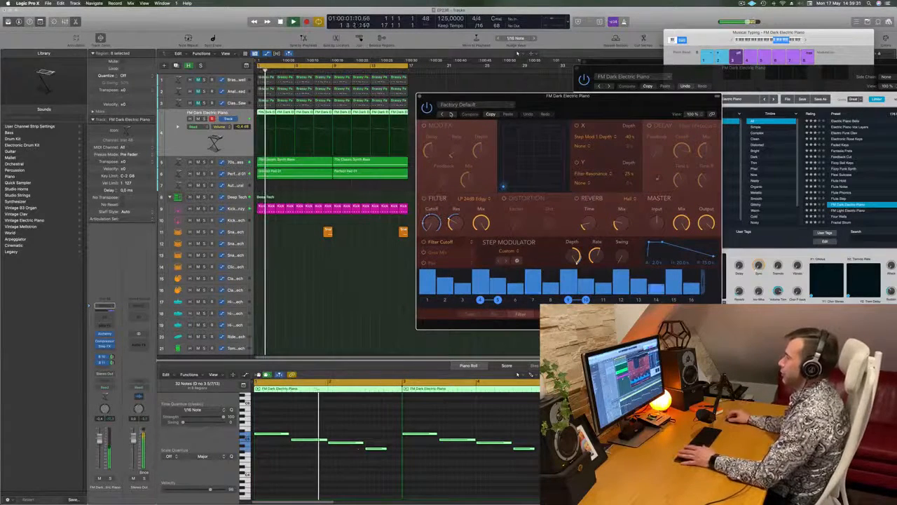
key("space")
left_click_drag(575, 104, 561, 101)
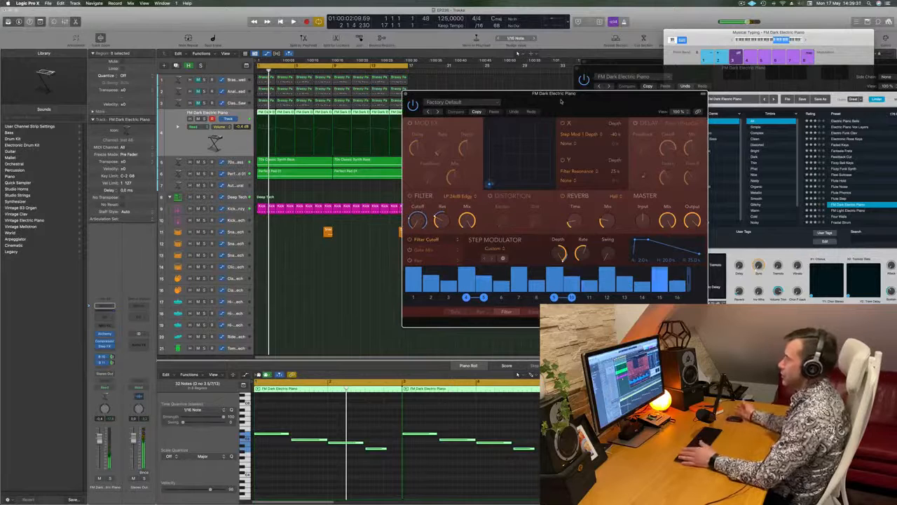
key("space")
mouse_move(562, 98)
left_mouse_down()
mouse_move(547, 118)
mouse_move(654, 92)
mouse_move(593, 93)
mouse_move(523, 113)
mouse_move(560, 98)
left_mouse_up()
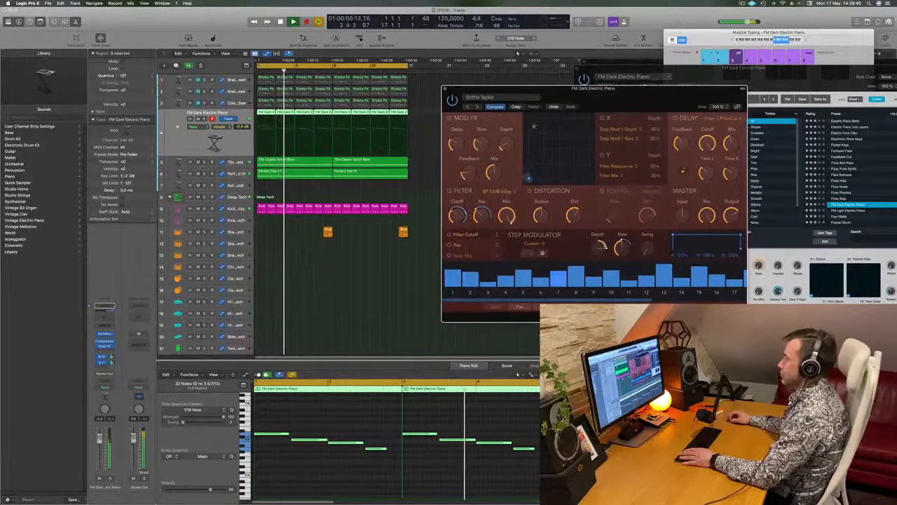
left_click(477, 106)
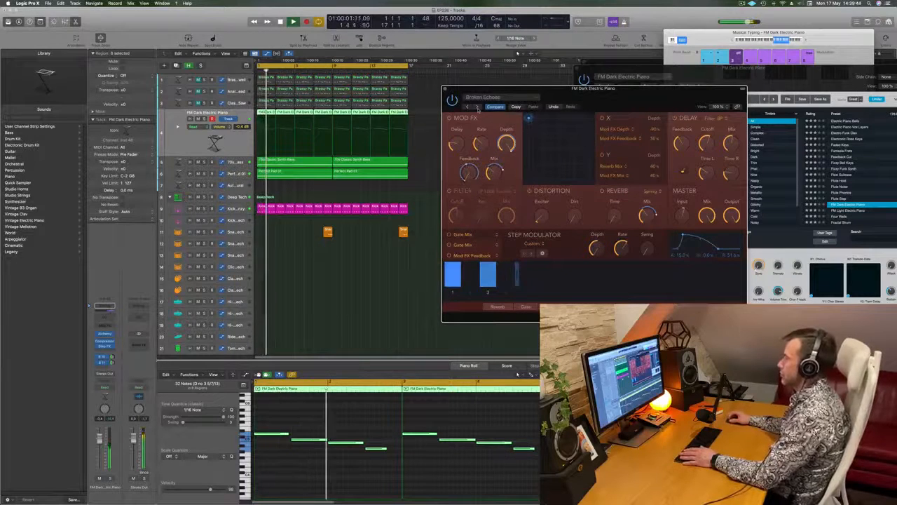
left_click_drag(613, 99, 579, 107)
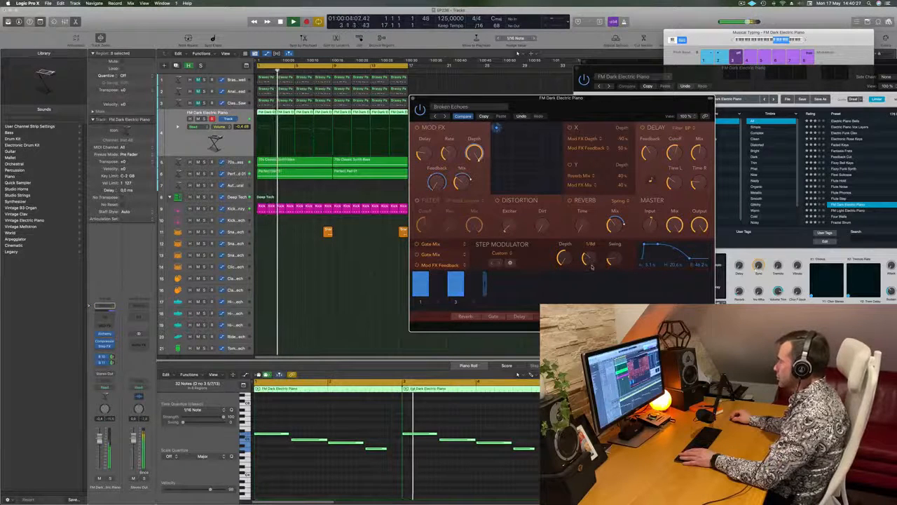
- Set the Step Modulator's rate to 1/16d and look through the Gate Mix and Mod FX Feedback modulator patterns
left_click_drag(592, 266, 593, 258)
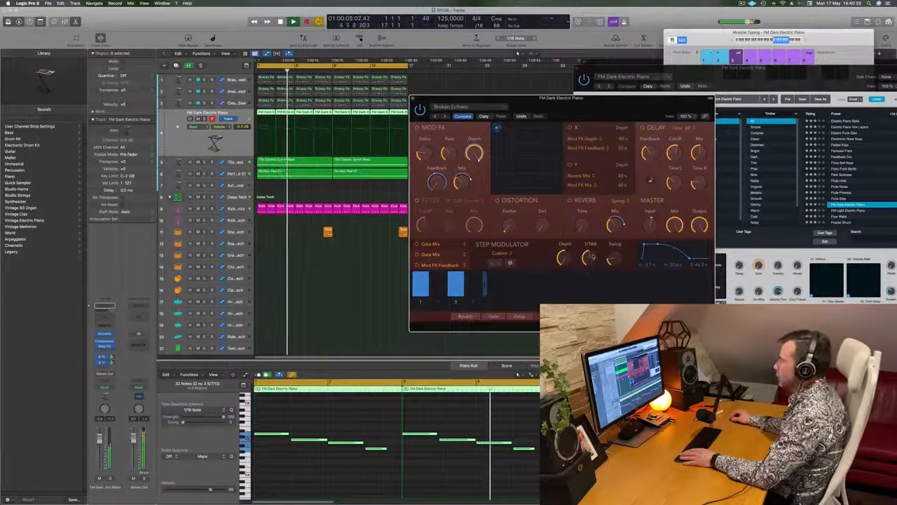
left_click(444, 255)
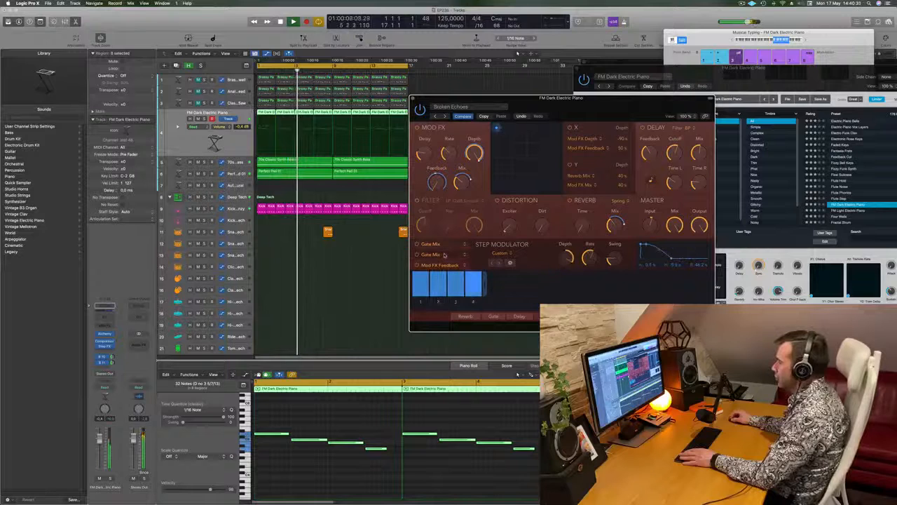
left_click(449, 245)
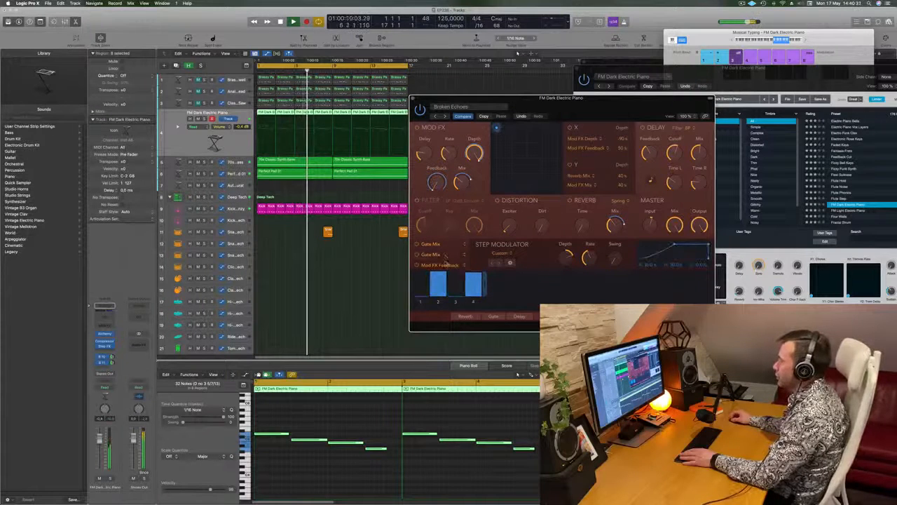
left_click(447, 255)
left_click(448, 265)
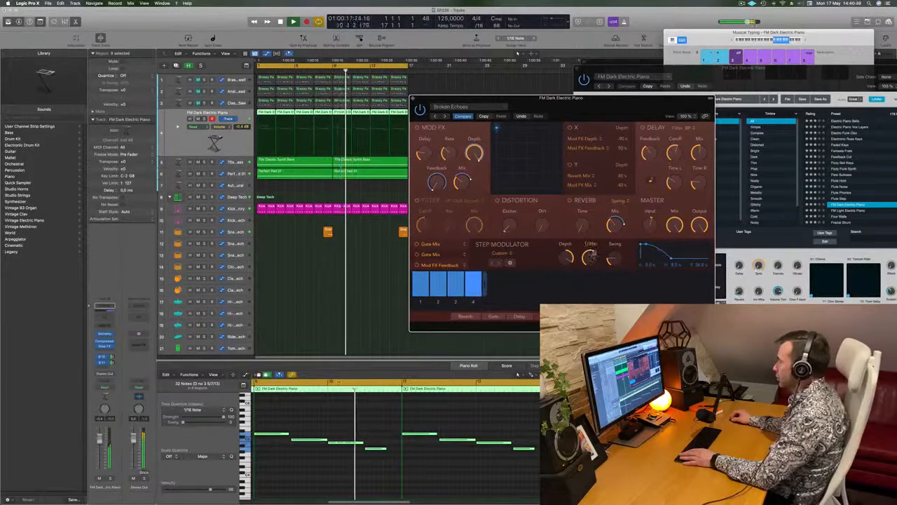
- Try other Rate and Depth settings in the Step Modulator while replaying the melody from the start
left_click_drag(595, 247, 568, 265)
key("space")
key("space")
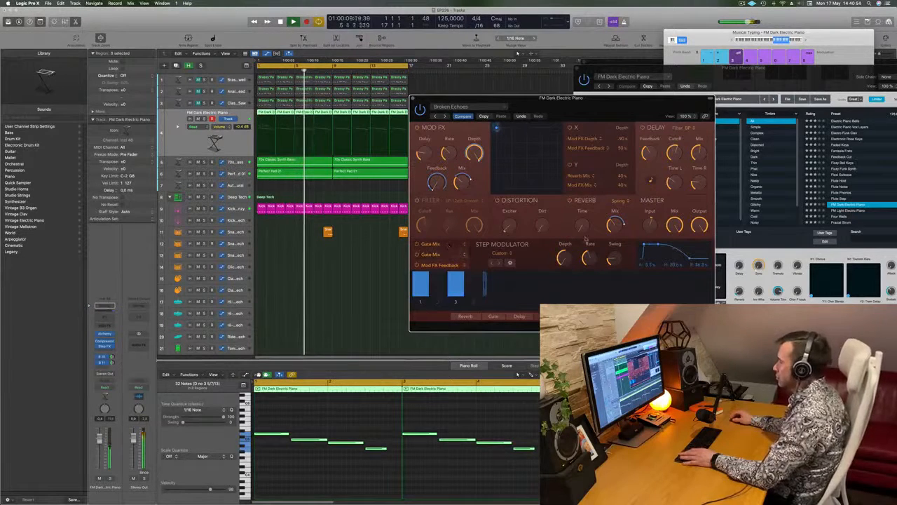
left_click_drag(566, 248, 569, 204)
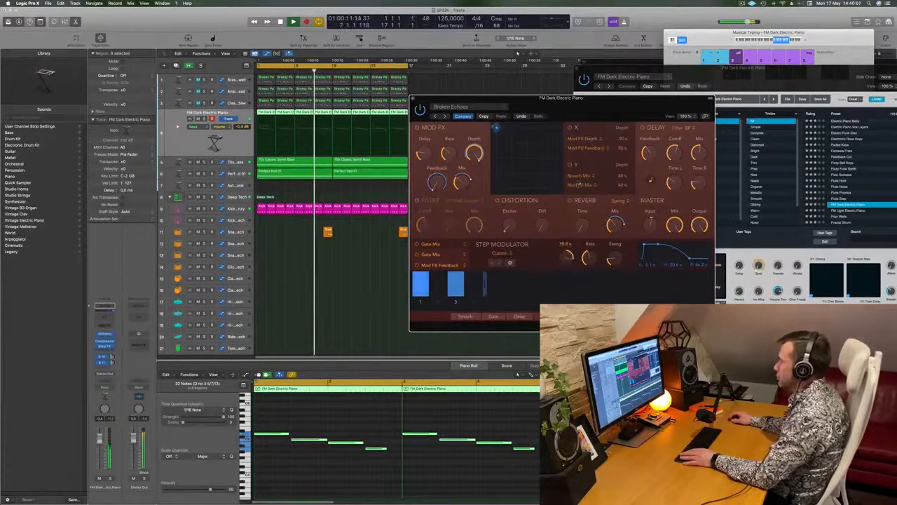
key("Return")
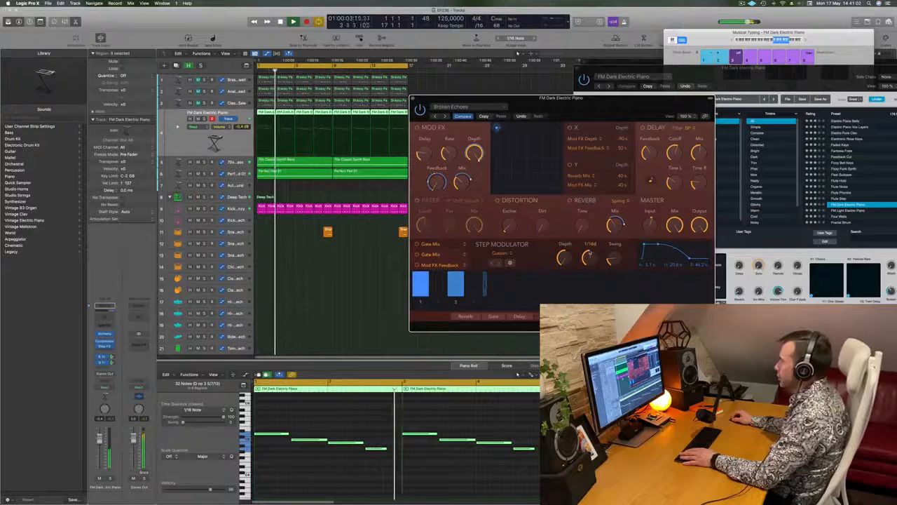
- Turn the Step Modulator's Swing down to zero, reduce the Step FX master Mix to about half, and replay from the start
mouse_move(612, 261)
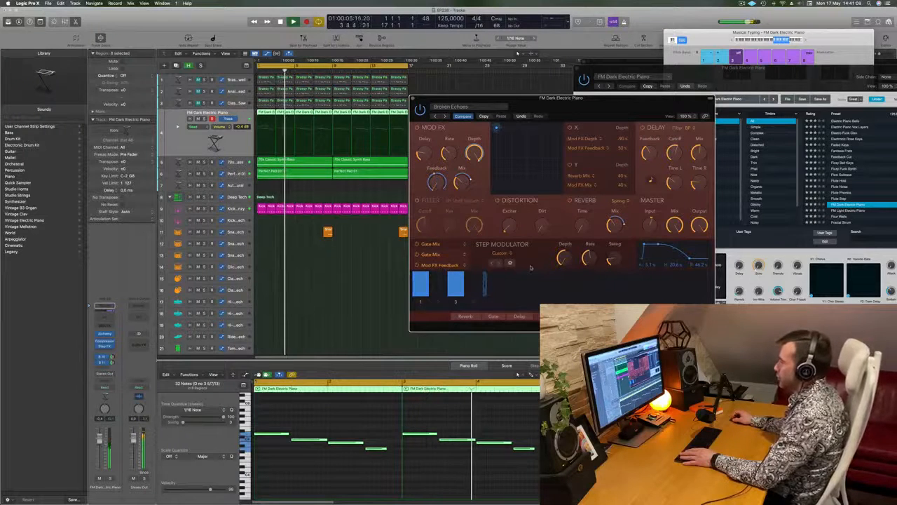
left_click_drag(614, 260, 614, 279)
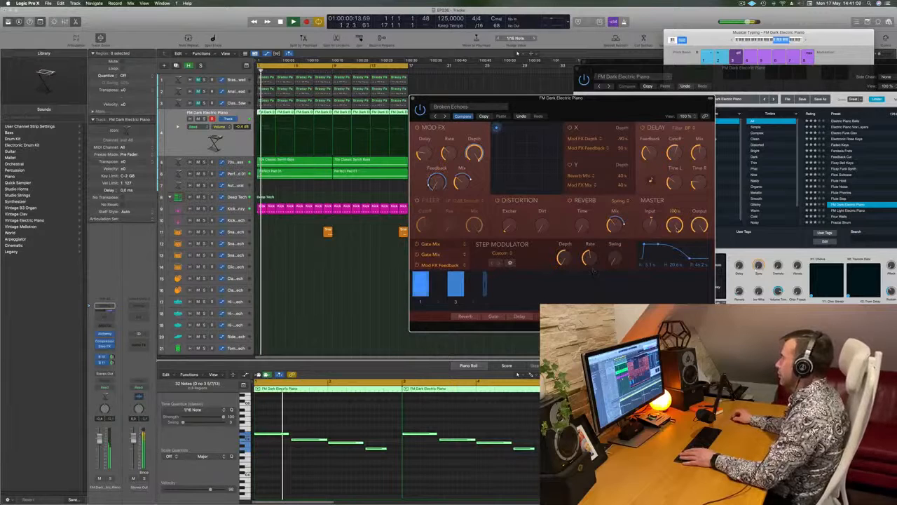
mouse_move(679, 231)
left_click_drag(678, 232, 680, 235)
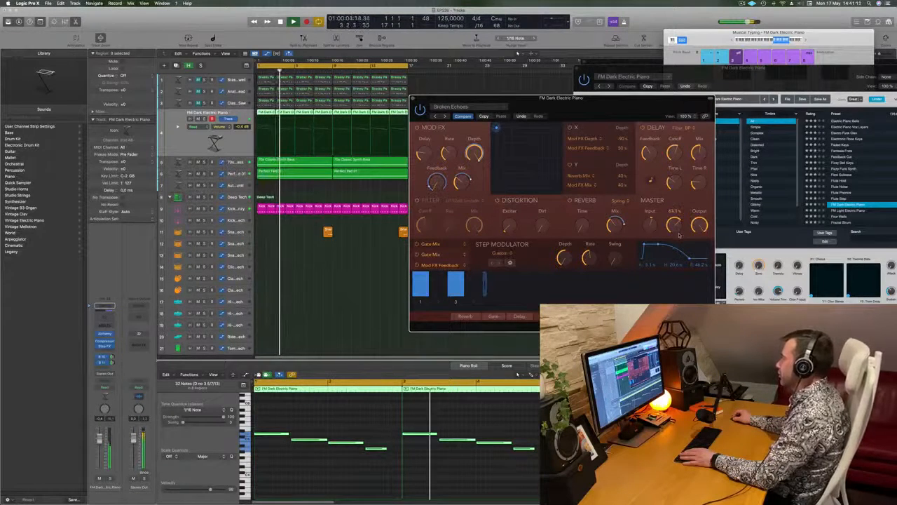
left_click_drag(604, 117, 609, 118)
key("Return")
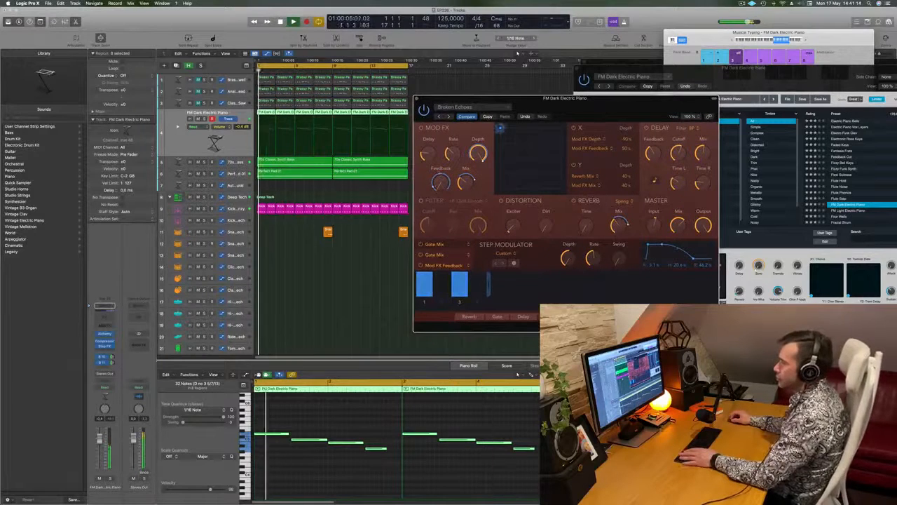
- Lower the FM Dark Electric Piano track's volume to -4.1 dB, close the Step FX window and replay from the start
left_click(93, 473)
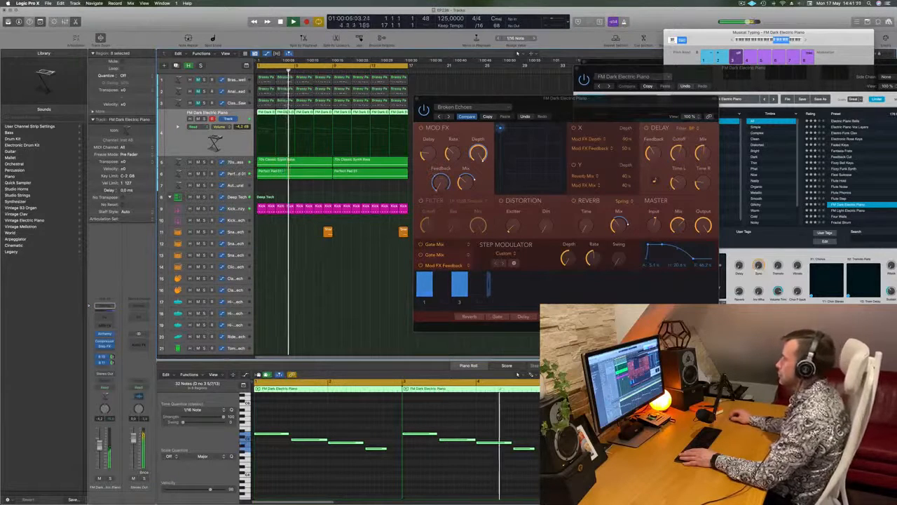
left_click_drag(623, 107, 543, 116)
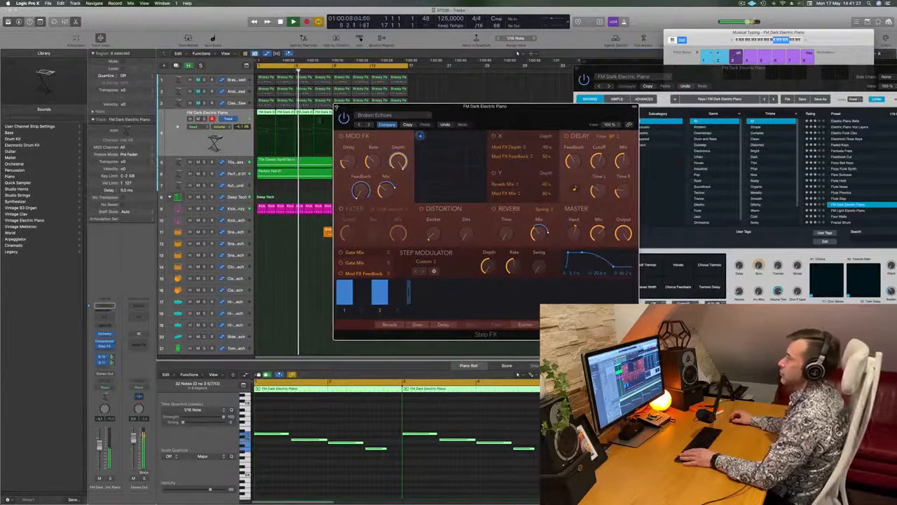
left_click(337, 107)
key("space")
key("space")
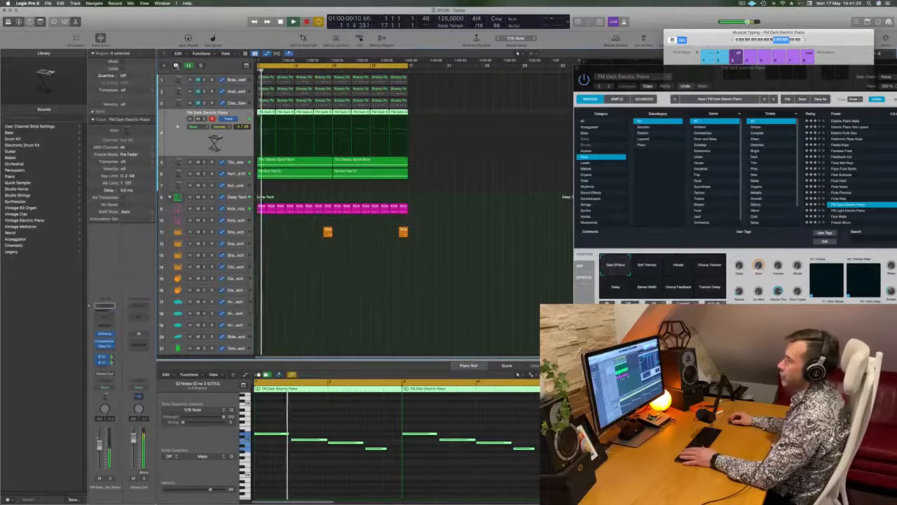
key("space")
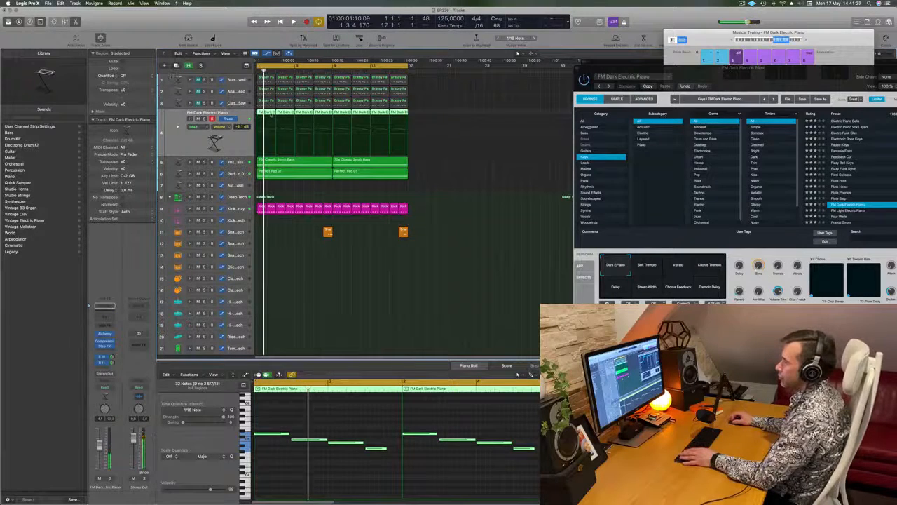
- Duplicate the FM Dark Electric Piano track with its settings, mute the original, and copy its first region to the new track at bar 1
key("super+d")
left_click(197, 115)
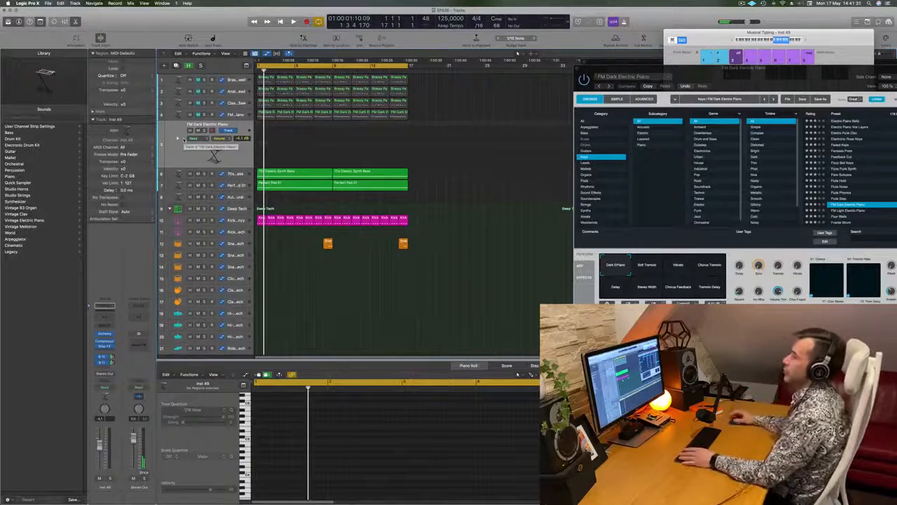
key("space")
left_click_drag(266, 112, 267, 137)
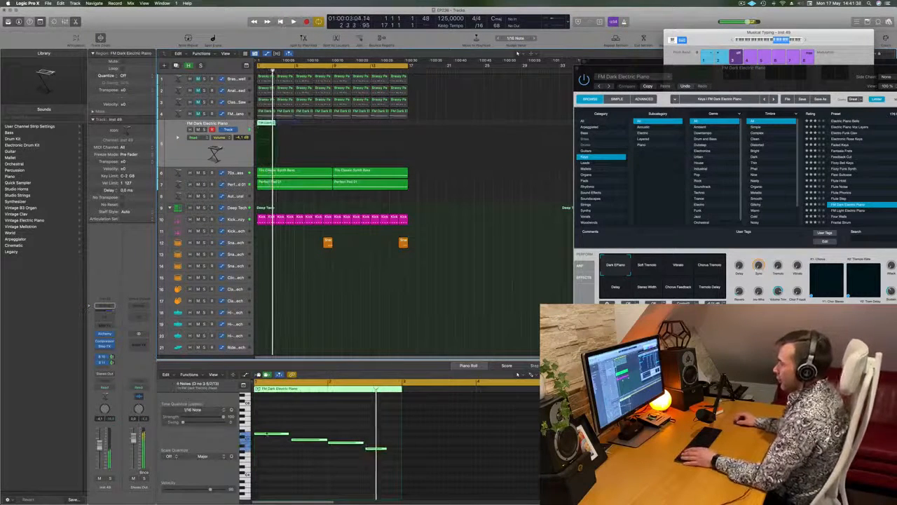
- Shorten all four notes in the copied region to brief stabs and duplicate them about three sixteenths after the originals
left_click_drag(274, 417, 367, 458)
left_click_drag(270, 425, 339, 443)
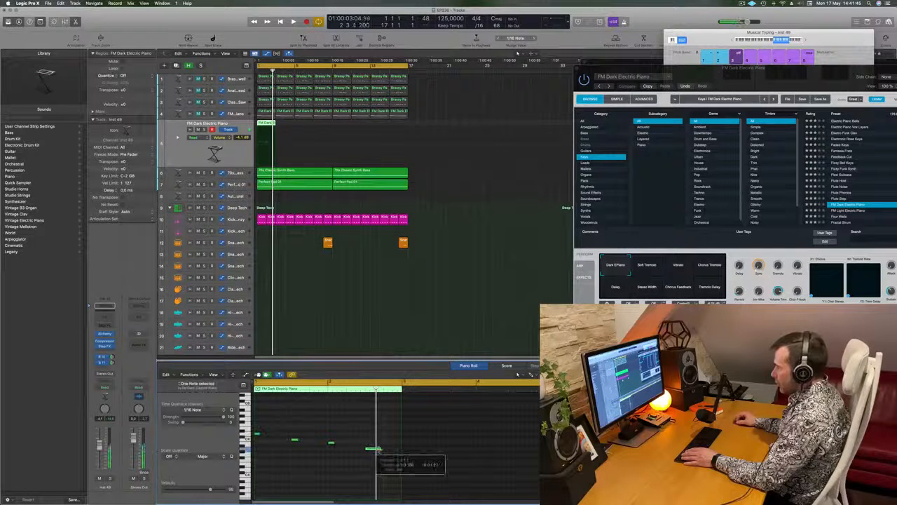
left_click_drag(385, 468, 389, 471)
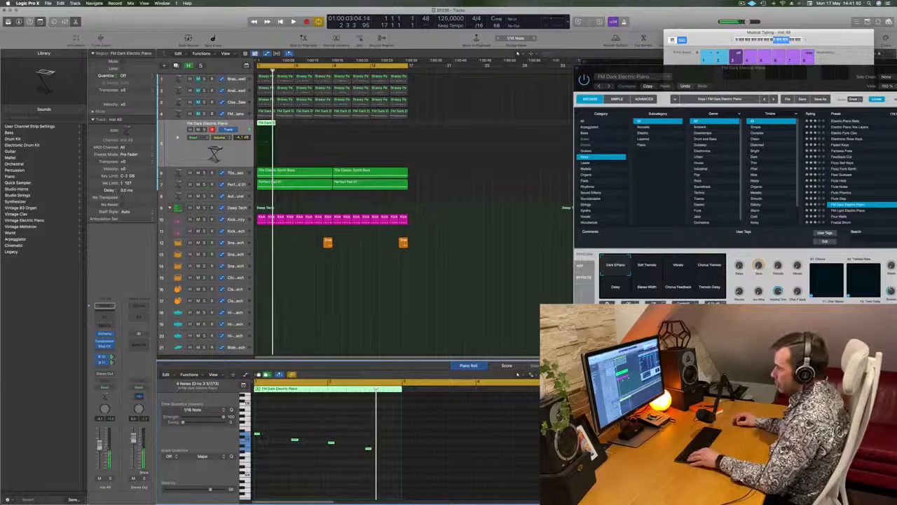
left_click_drag(264, 436, 276, 439)
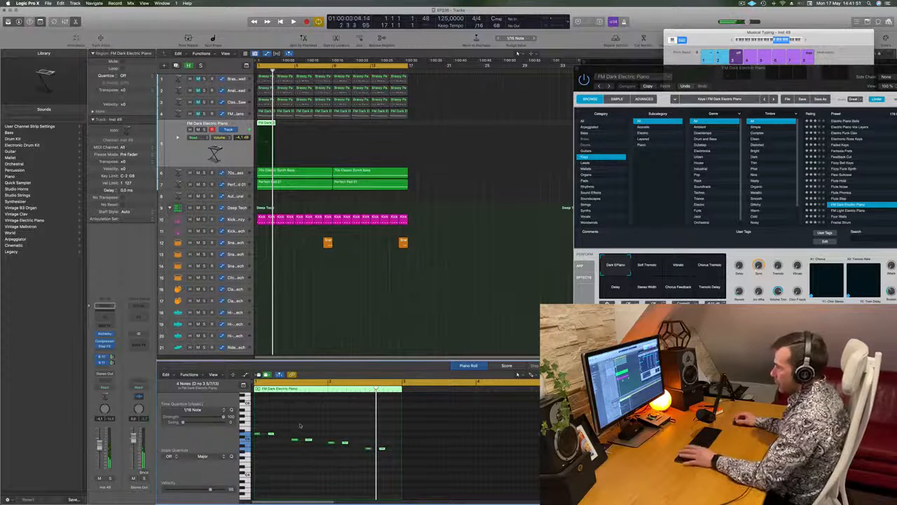
- Play the loop while auditioning Alchemy's Hammered Mallets, Haunting Piano and High Energy Lead presets on the duplicated track, lowering its volume to -14.4 dB
key("space")
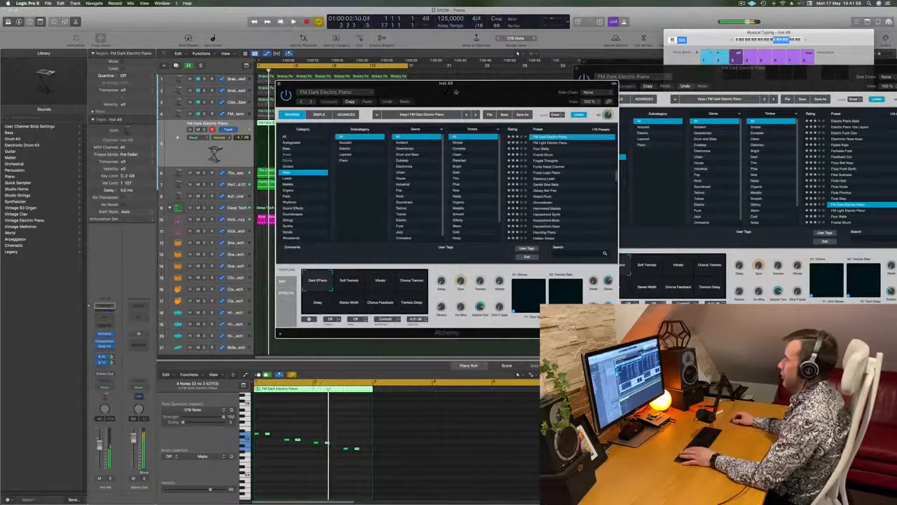
scroll(563, 184, "down", 3)
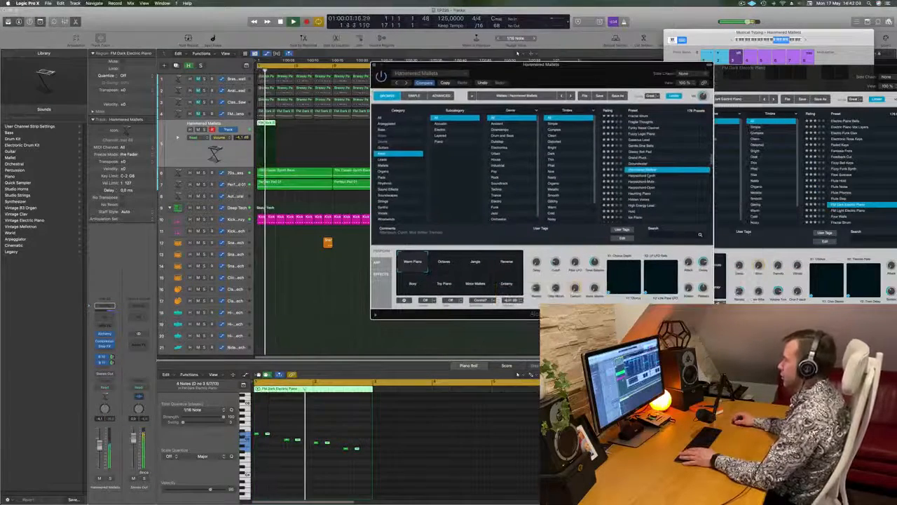
left_click(641, 195)
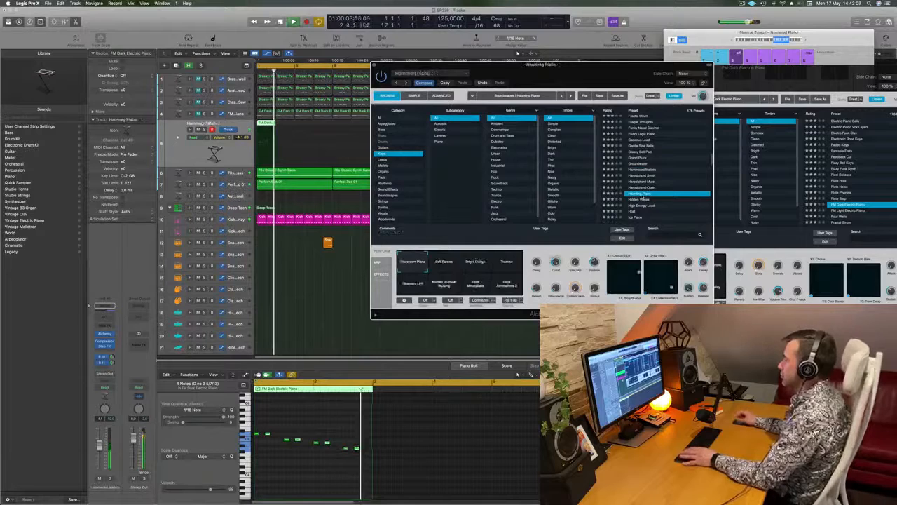
scroll(669, 184, "down", 2)
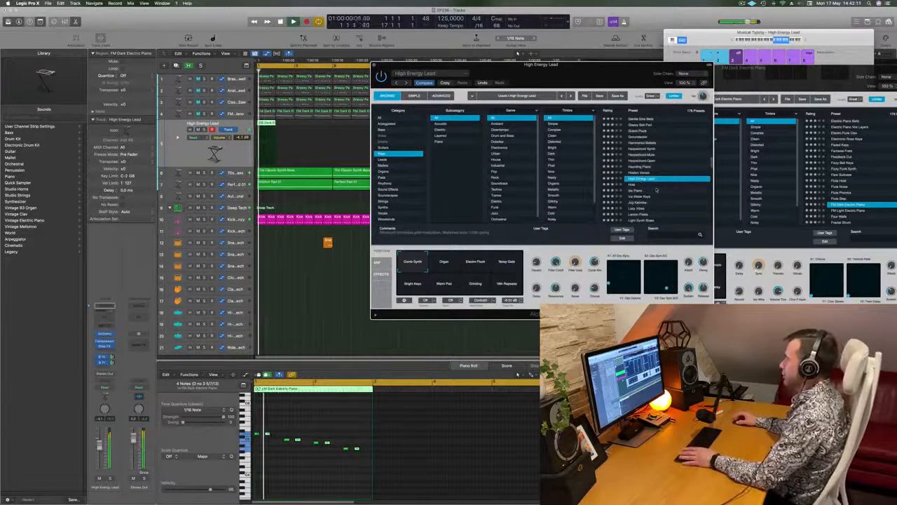
key("space")
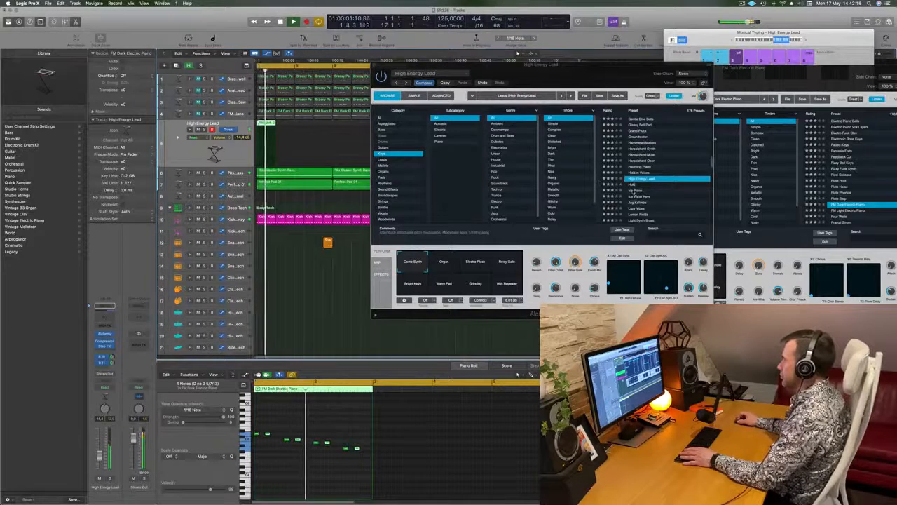
- Audition the Ice Piano, Jug Kalimba, Lemon Fields and Lonely Beacon presets, bringing the track volume up to -7.8 dB
left_click(633, 192)
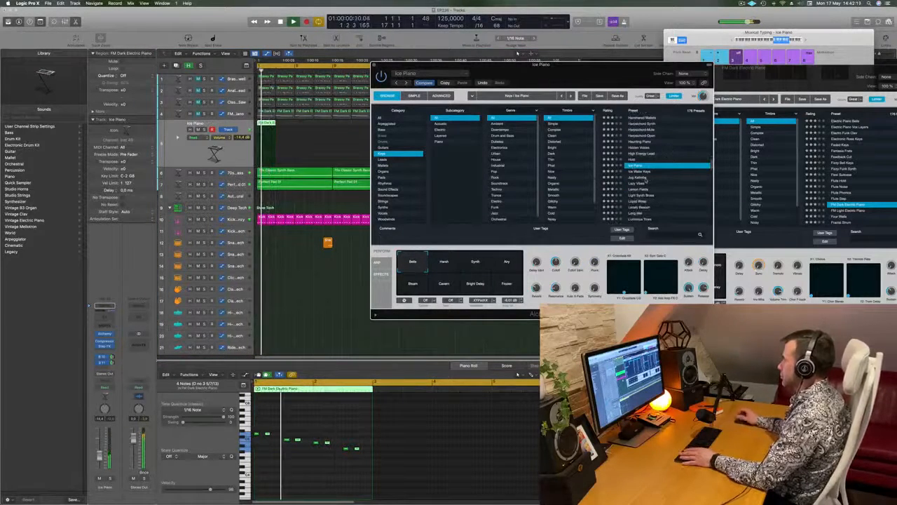
left_click(645, 179)
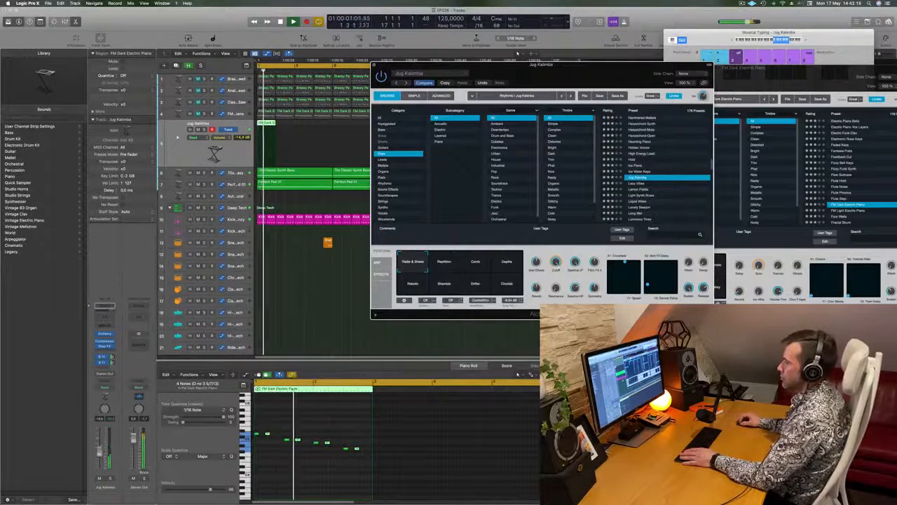
scroll(666, 197, "down", 1)
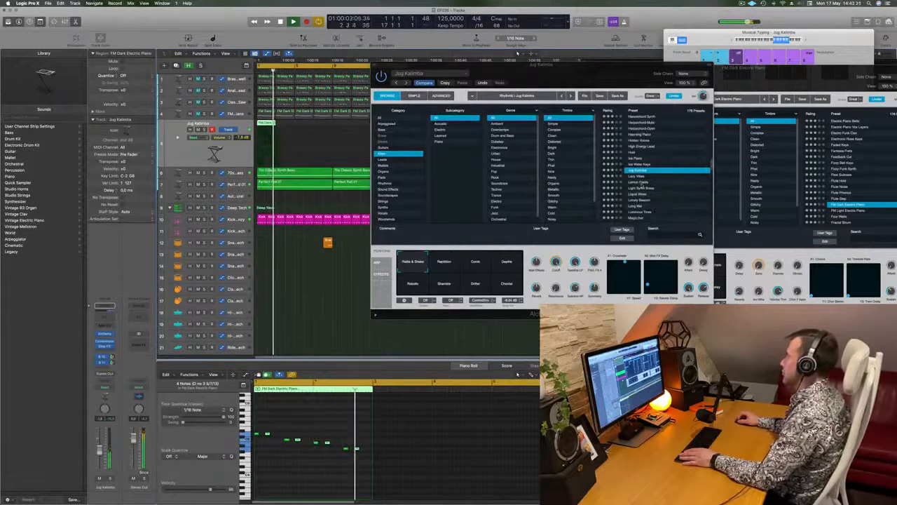
left_click(640, 184)
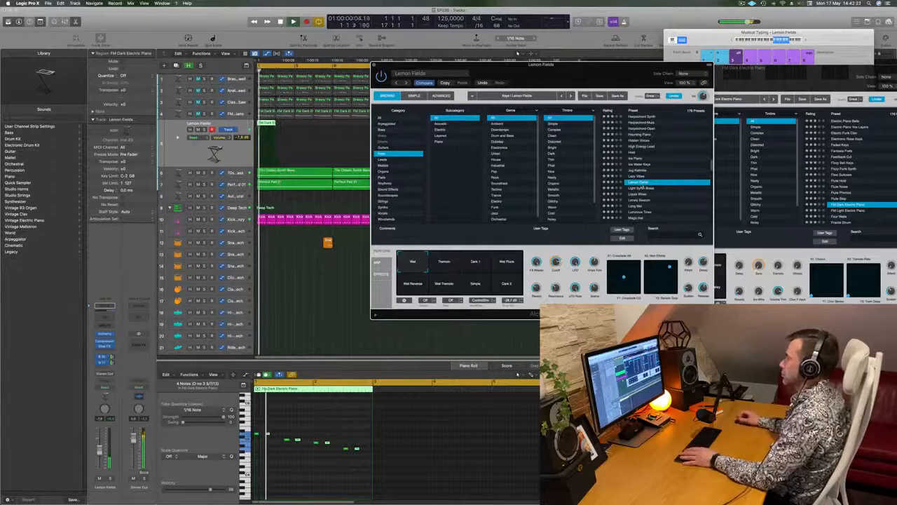
scroll(643, 188, "down", 2)
left_click(652, 188)
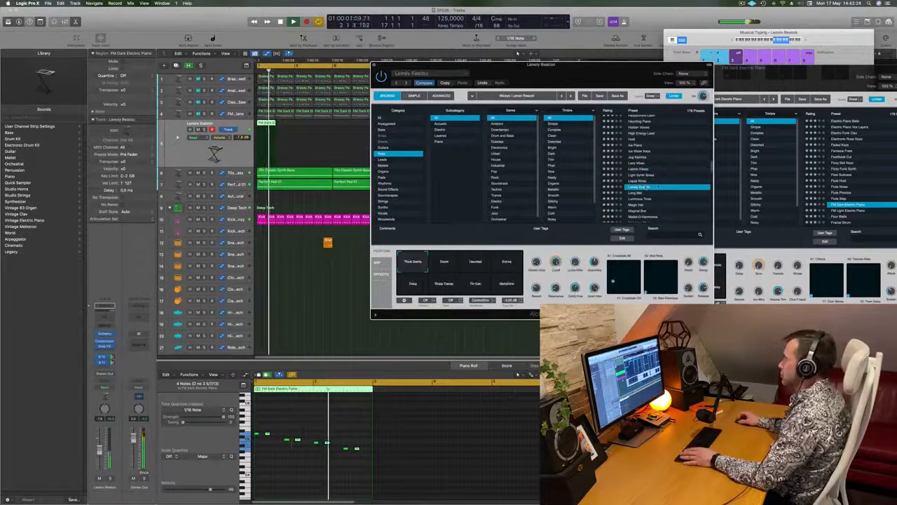
scroll(657, 175, "down", 3)
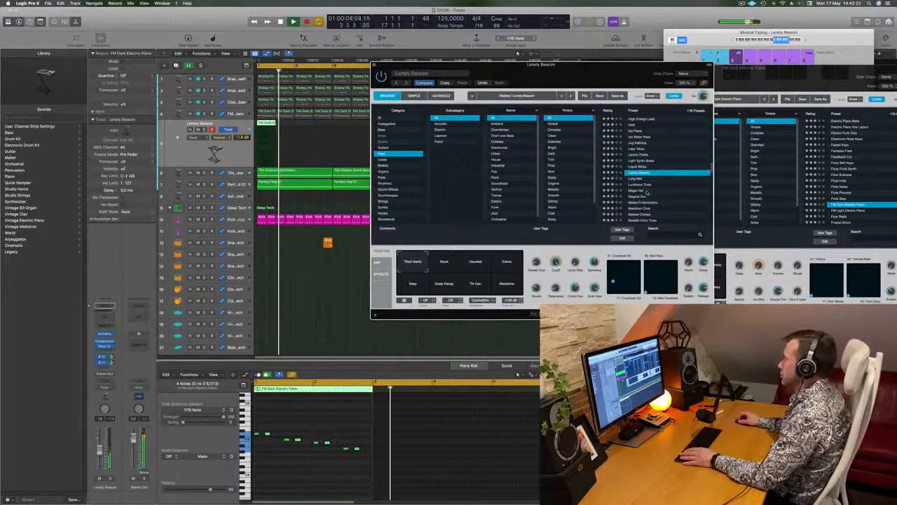
- Repeat the two-bar short-note region until it fills the track up to bar 17, and restart playback
left_click(264, 127)
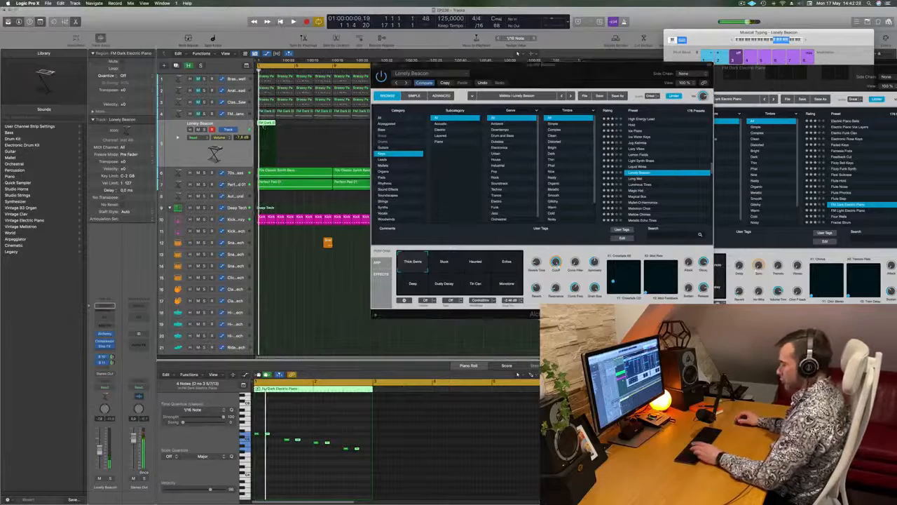
key("super+r")
key("super+r")
key("super+r")
key("super+r")
left_click_drag(499, 72, 562, 101)
key("space")
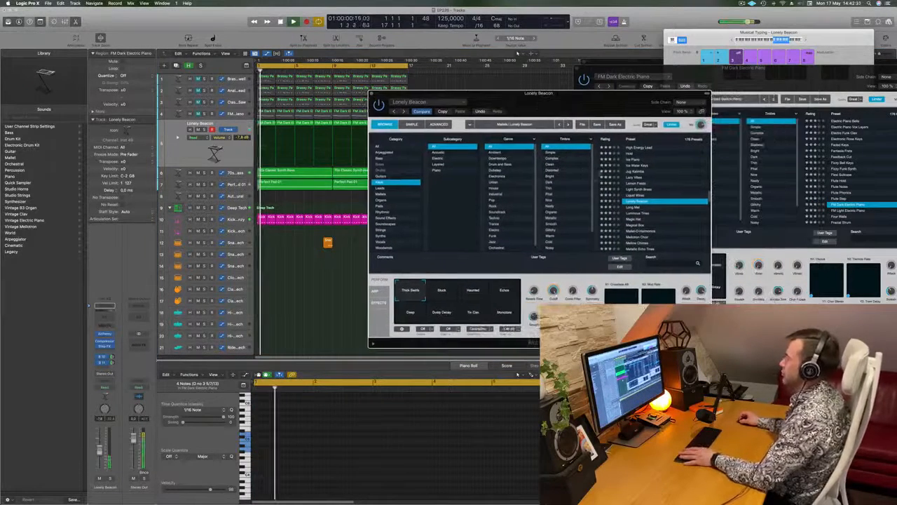
- Audition the Magic Hat preset with its Bright Delay variation, followed by the Magical Box preset
scroll(656, 225, "down", 3)
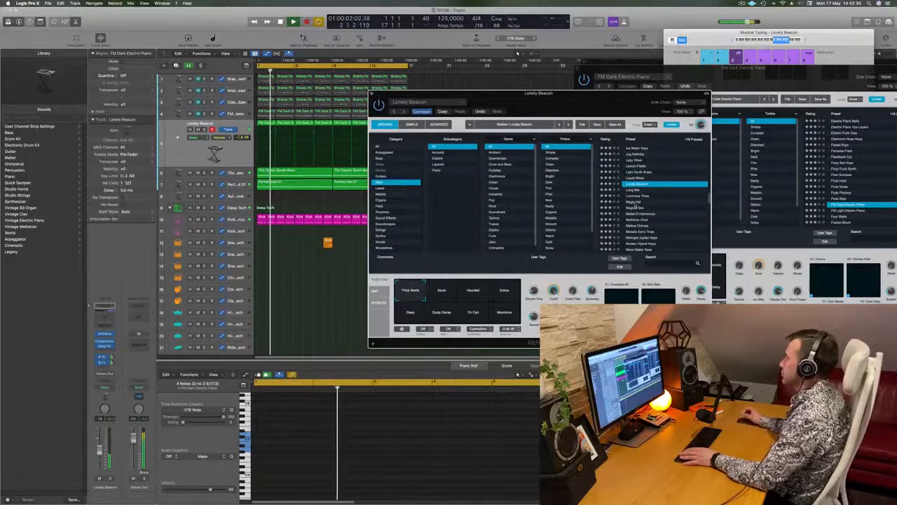
left_click(633, 202)
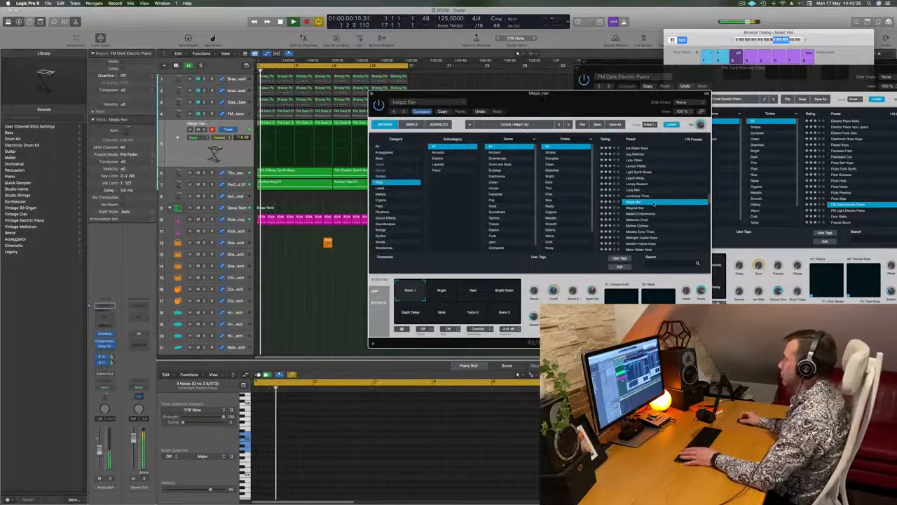
scroll(676, 203, "down", 4)
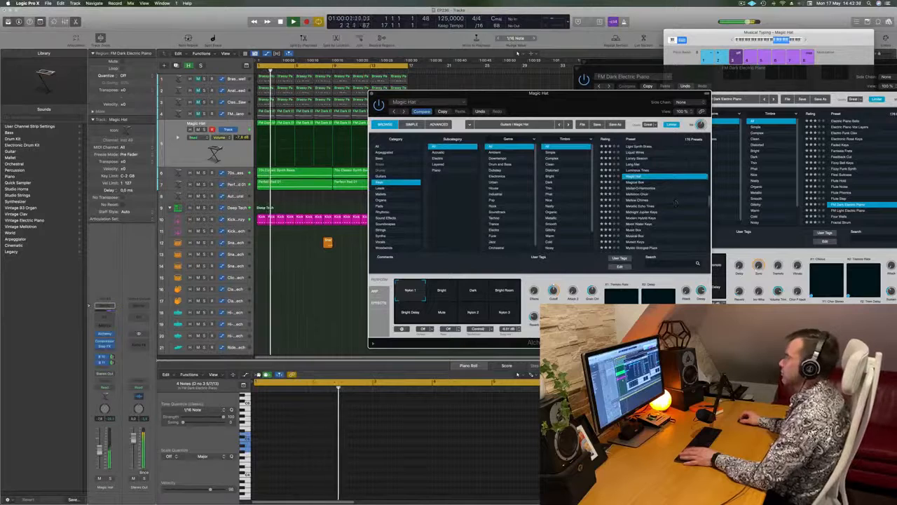
left_click_drag(446, 294, 379, 328)
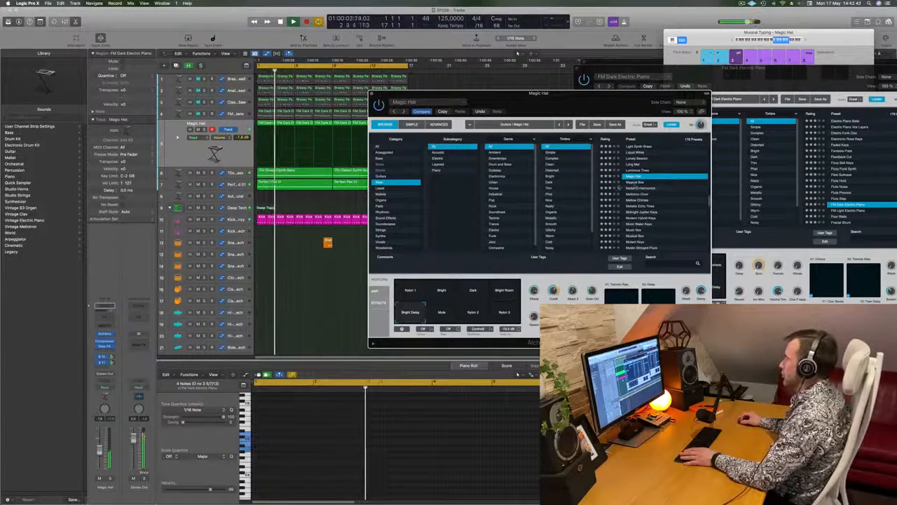
left_click(643, 182)
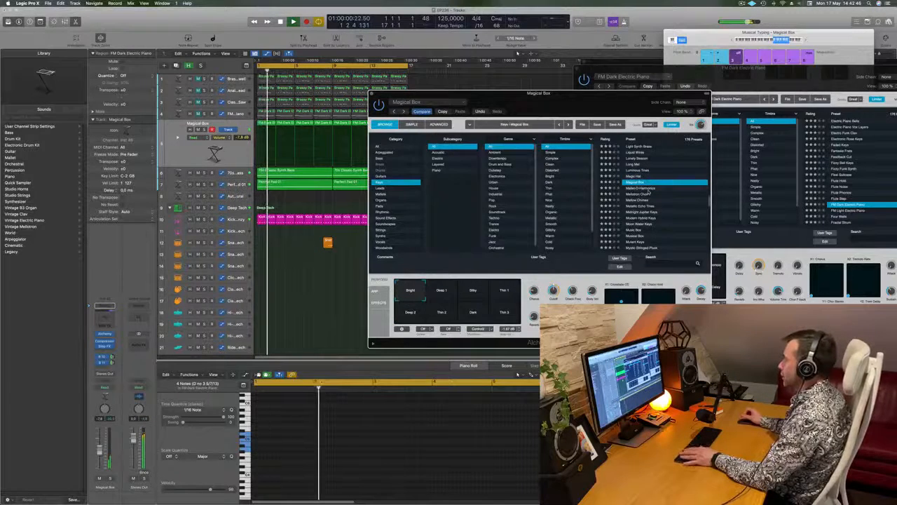
- Load the Mallet-O-Harmonics preset, transpose all the track's regions down one octave and replay from the start
left_click(645, 188)
left_click_drag(580, 106, 688, 67)
left_click(202, 137)
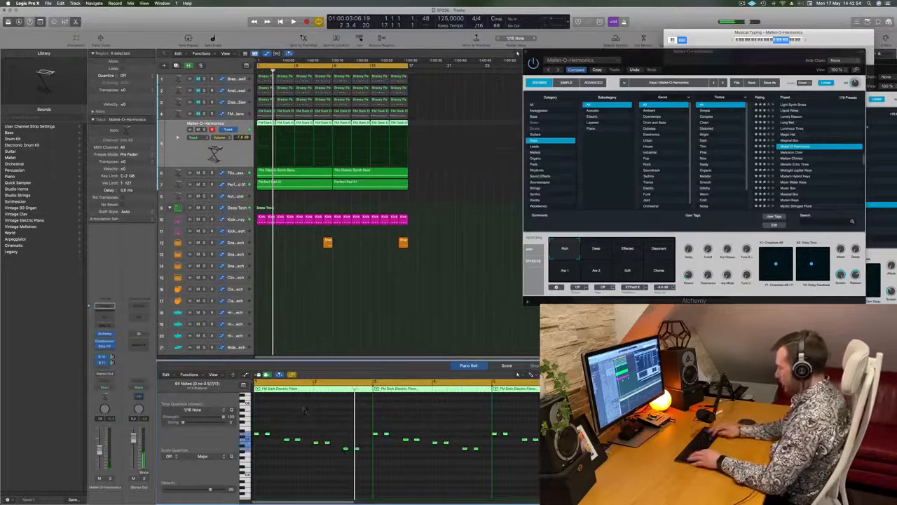
key("alt+shift+Down")
key("space")
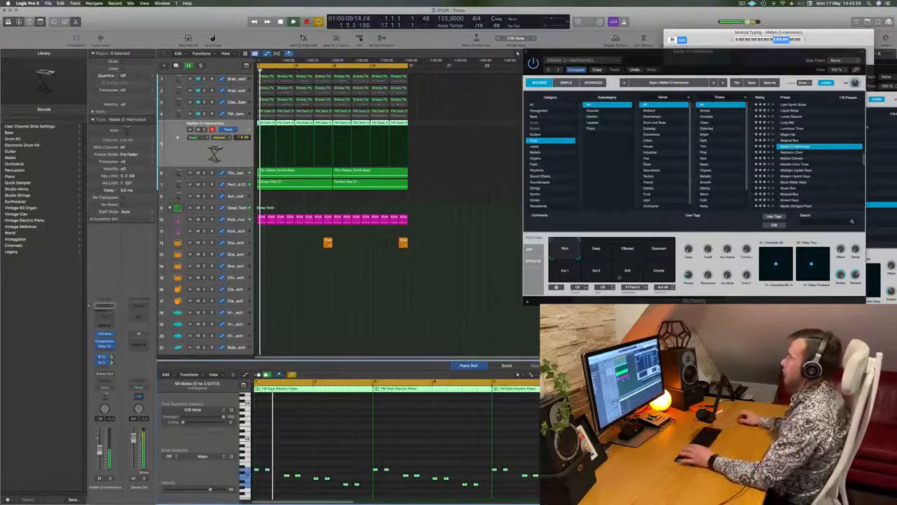
- Compare the Mallet-O-Harmonics performance variations, blend the sound between Deep and Effected, and set the track volume to -5.7 dB
left_click_drag(728, 70, 572, 114)
left_click(436, 297)
left_click(471, 295)
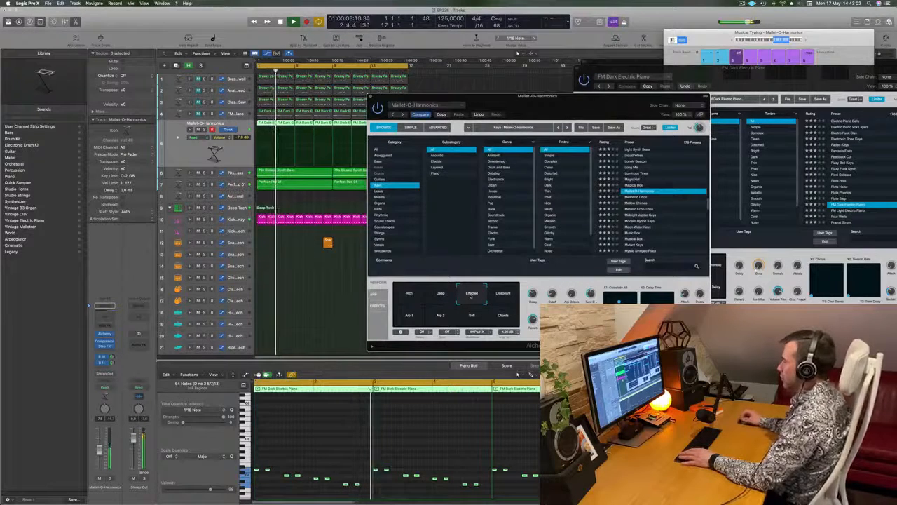
left_click(499, 321)
left_click(471, 295)
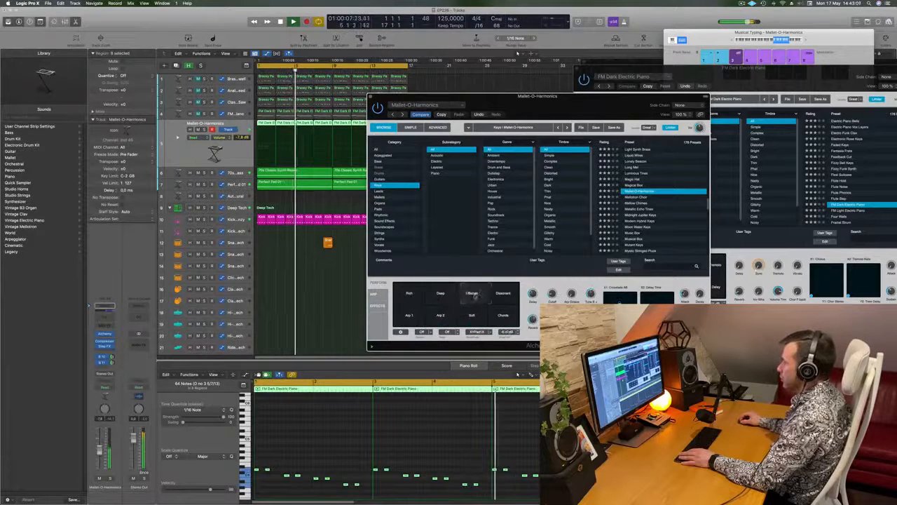
left_click(445, 295)
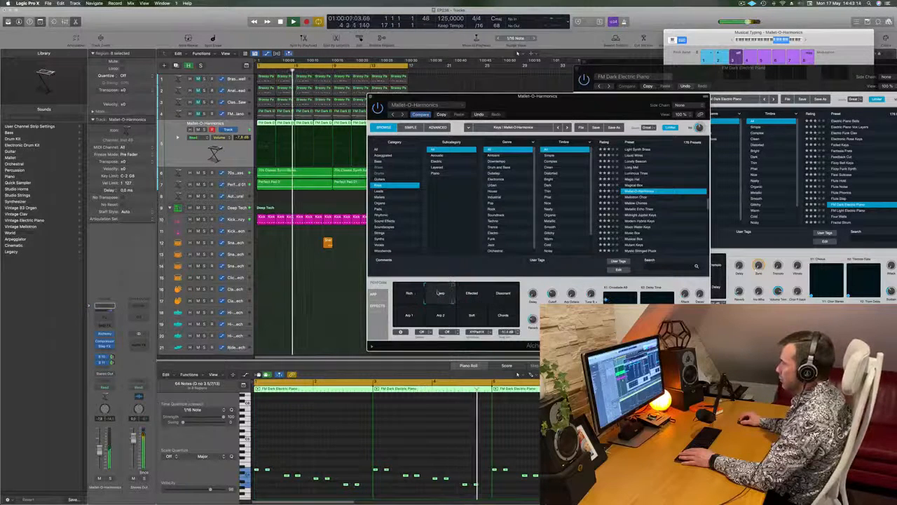
left_click_drag(440, 293, 455, 291)
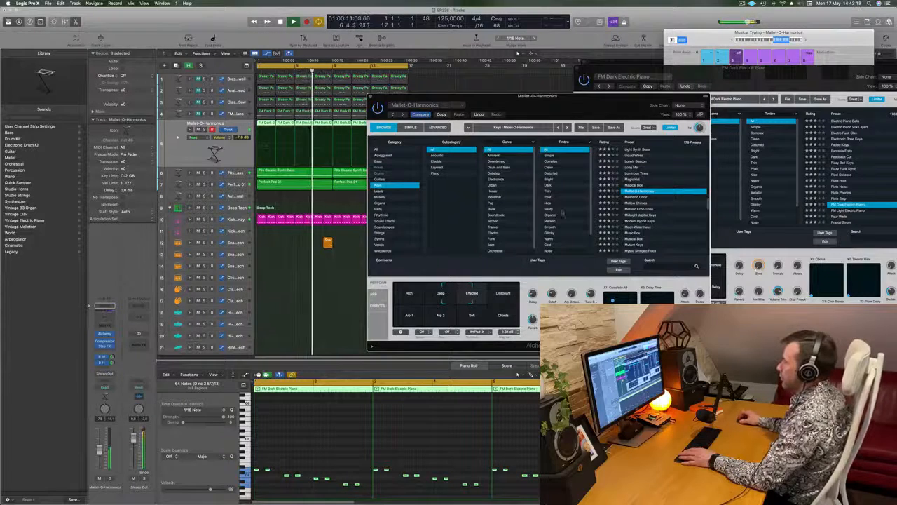
left_click_drag(596, 102, 701, 47)
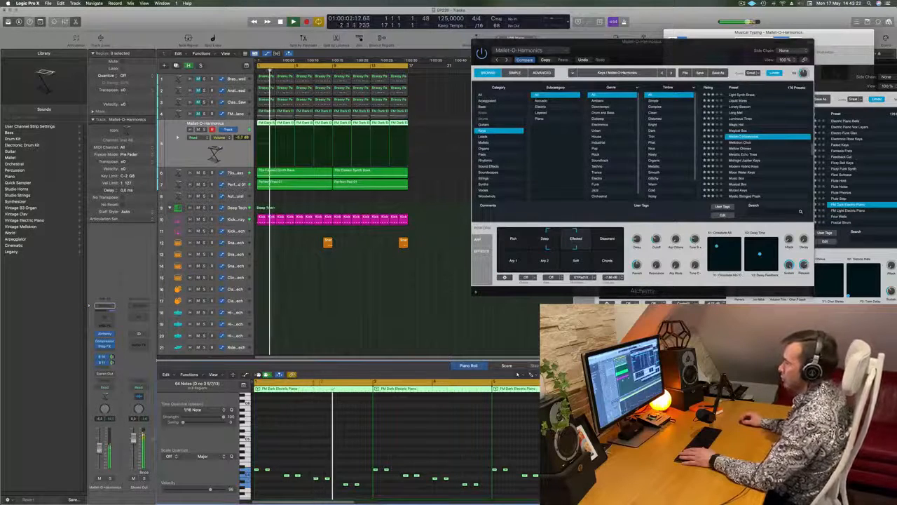
left_click(424, 325)
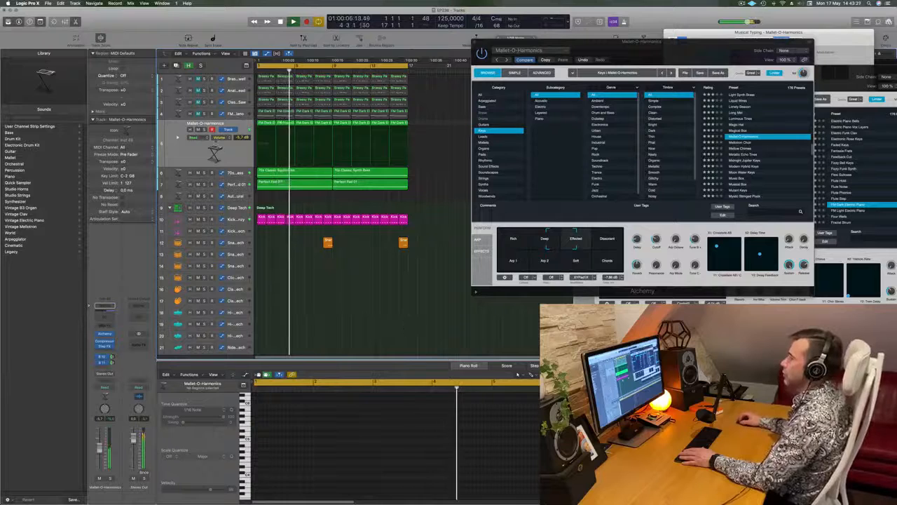
- Duplicate the Mallet-O-Harmonics track with its settings and copy the first long-note region from the muted FM Dark Electric Piano track to it at bar 1
left_click(181, 156)
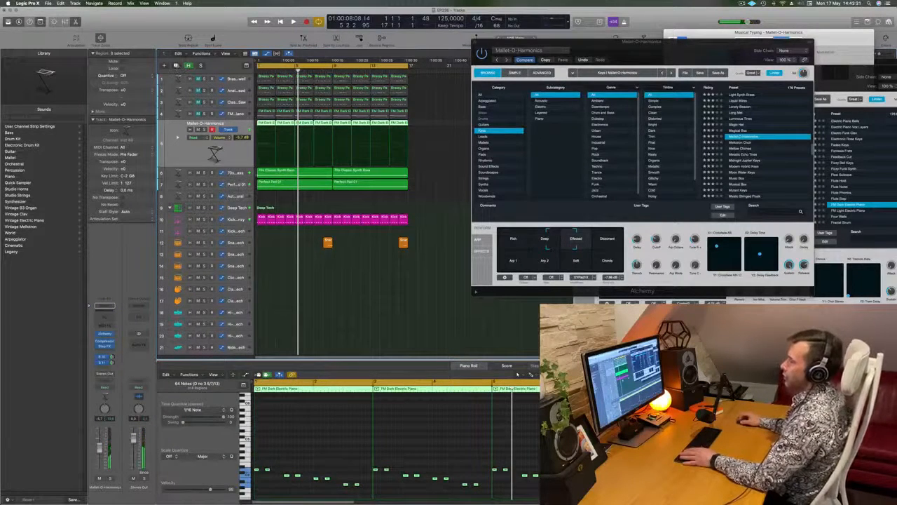
key("super+d")
left_click_drag(266, 113, 265, 150)
- Shorten all four notes in the copied region on the new Mallet-O-Harmonics track
left_click_drag(288, 411, 435, 460)
left_click_drag(295, 431, 337, 468)
key("super+z")
left_click(401, 439)
left_click_drag(414, 448, 393, 448)
- Move the second, third and fourth notes earlier so all four form a tight descending run within the first beat
left_click_drag(285, 426, 349, 443)
left_click_drag(293, 428, 465, 476)
key("super+Right")
key("super+Right")
key("super+Right")
scroll(381, 462, "left", 2)
left_click_drag(337, 441, 267, 444)
left_click_drag(341, 431, 466, 471)
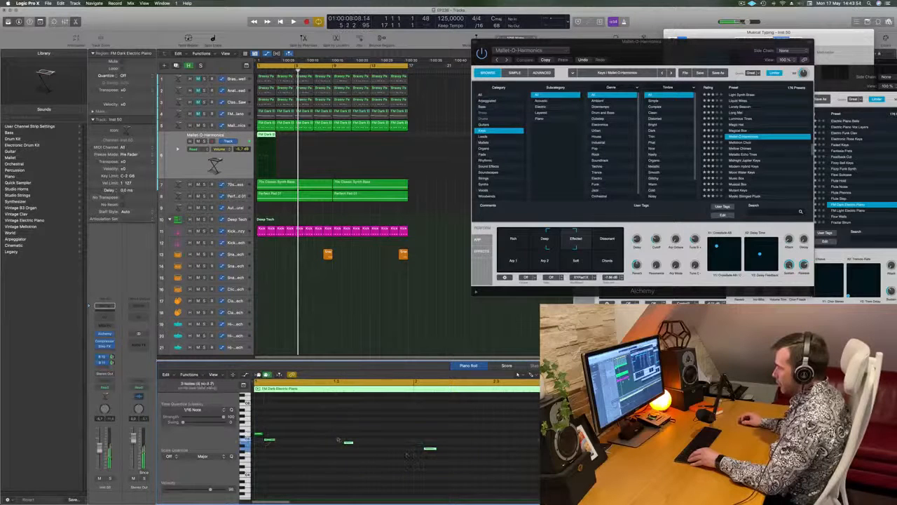
left_click_drag(349, 443, 279, 445)
left_click_drag(356, 446, 293, 450)
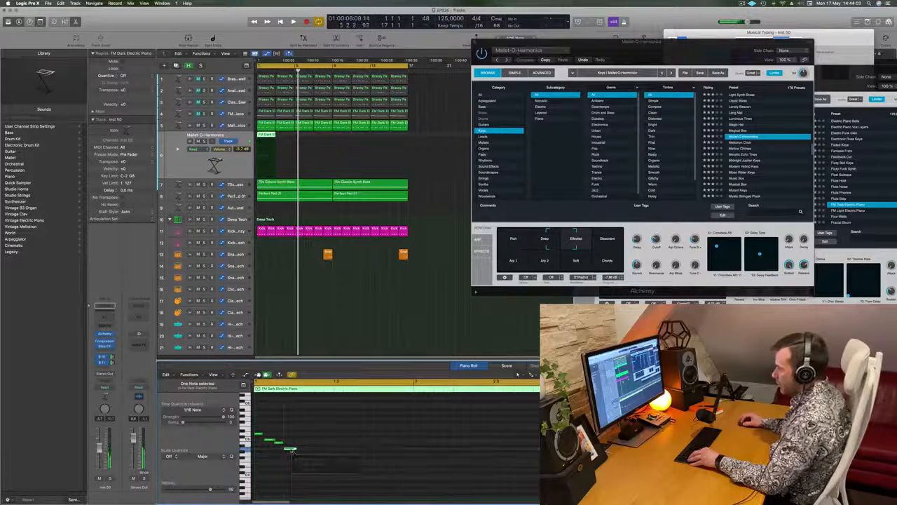
left_click(292, 450)
- Duplicate the four-note descending run onto beats 2, 3 and 4 to fill bar 1
scroll(287, 431, "left", 3)
left_click_drag(263, 423, 339, 450)
scroll(281, 425, "down", 1)
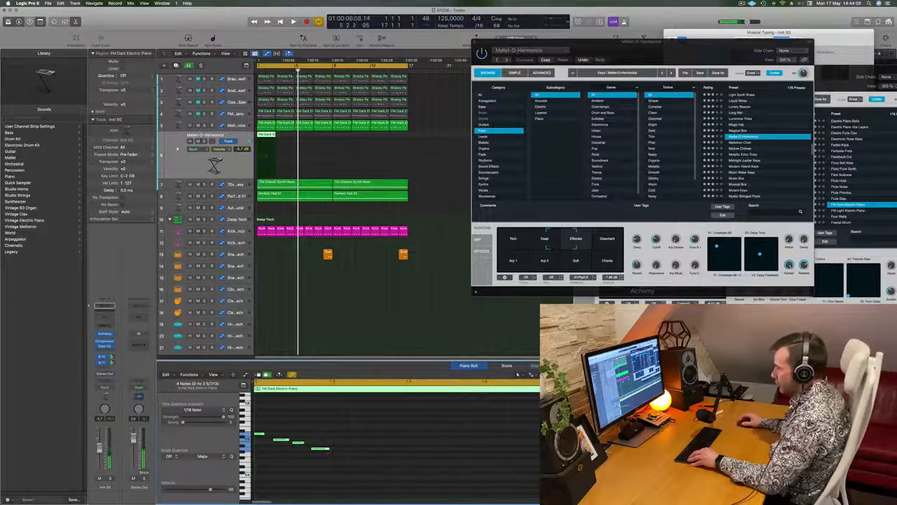
left_click(277, 440)
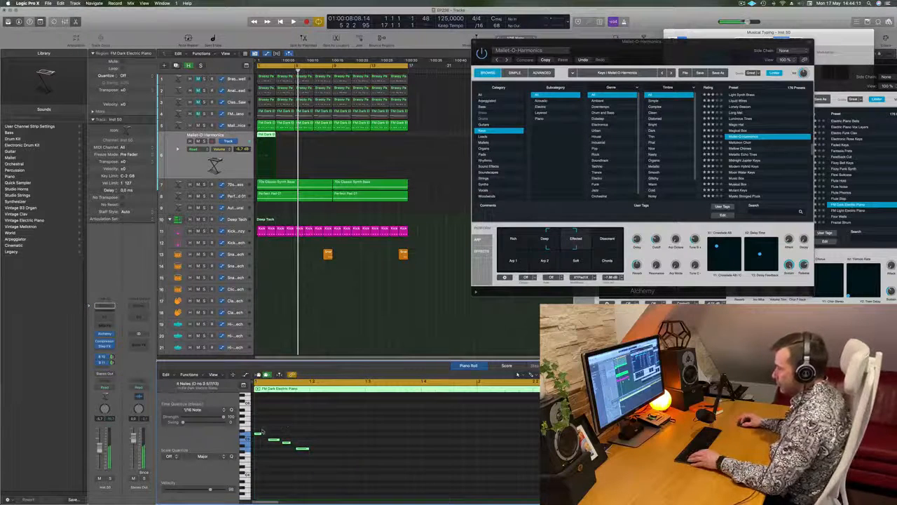
left_click_drag(259, 435, 316, 436)
left_click_drag(258, 434, 369, 436)
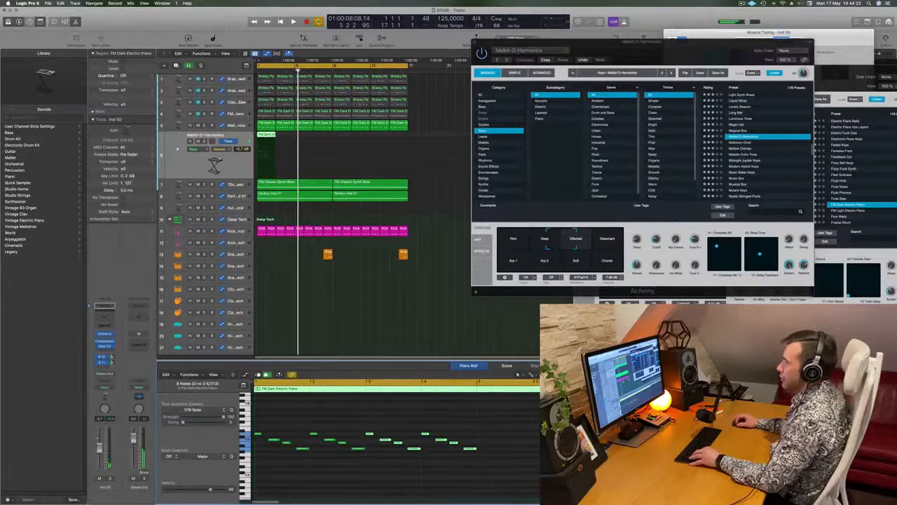
- Trim the descending-run region to one bar, repeat it up to bar 17 and select all regions on the track
left_click(266, 134)
left_click(295, 141)
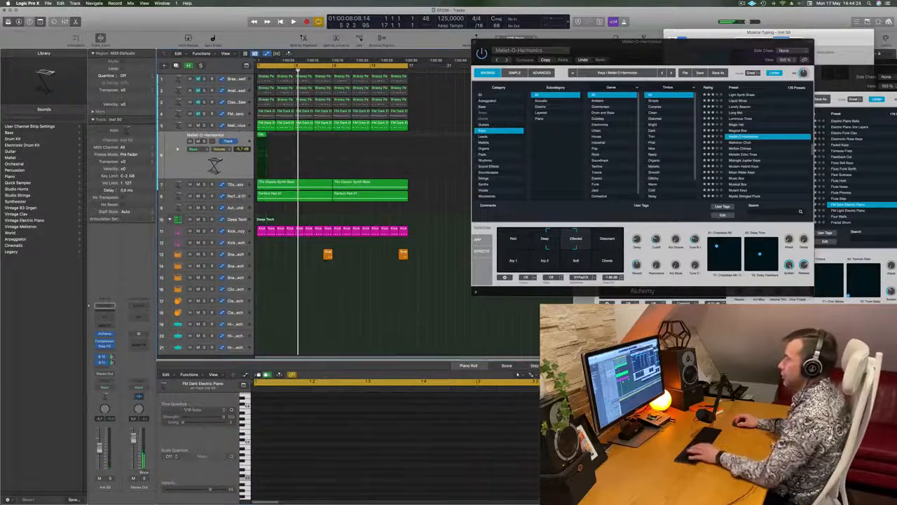
left_click(262, 135)
key("super+r")
key("super+r")
key("super+r")
key("super+r")
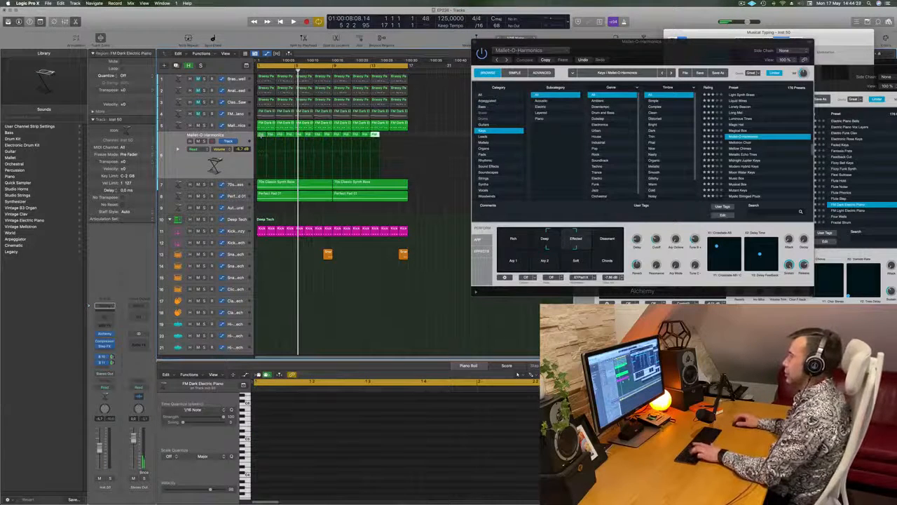
left_click(207, 169)
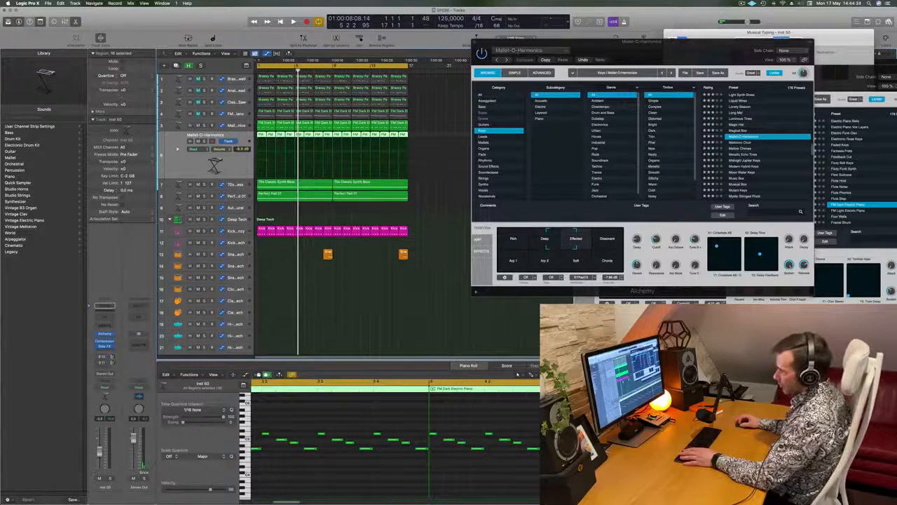
- Play the song from the start and audition the Naive Bells V and Oil Can Keys presets on the descending-run track's Alchemy
key("Return")
key("space")
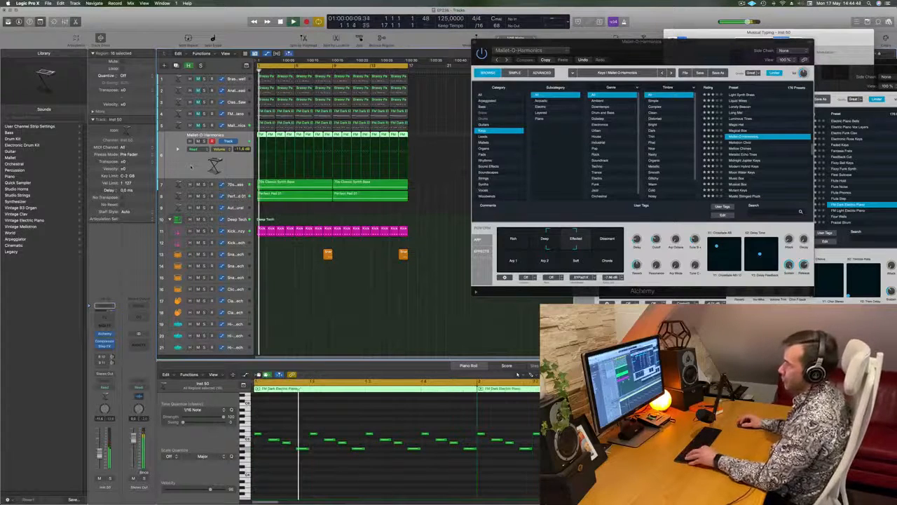
left_click(105, 335)
left_click_drag(469, 86, 549, 67)
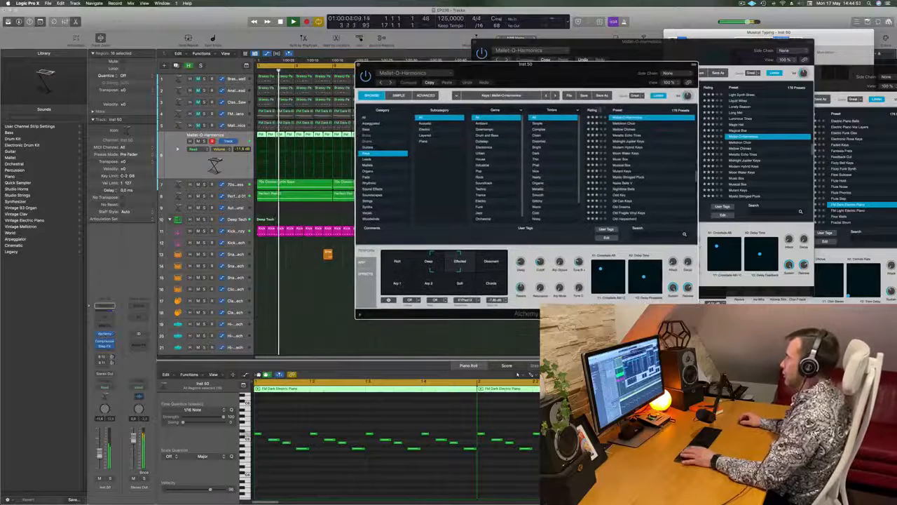
scroll(653, 156, "down", 2)
left_click(625, 171)
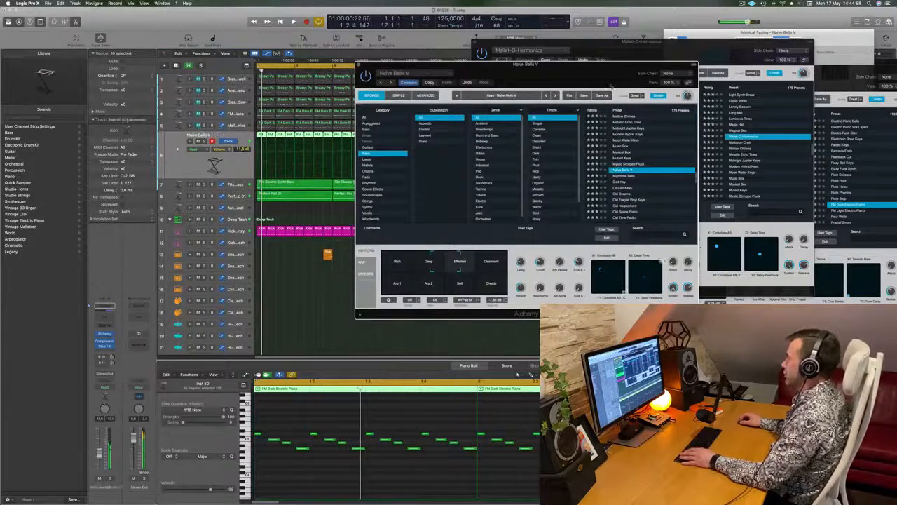
mouse_move(553, 72)
left_mouse_down()
mouse_move(582, 75)
mouse_move(553, 71)
left_mouse_up()
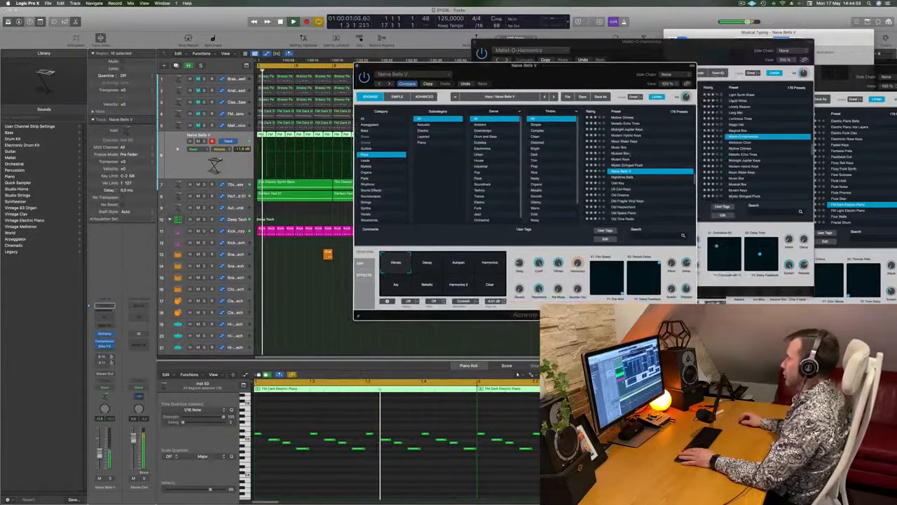
left_click(626, 191)
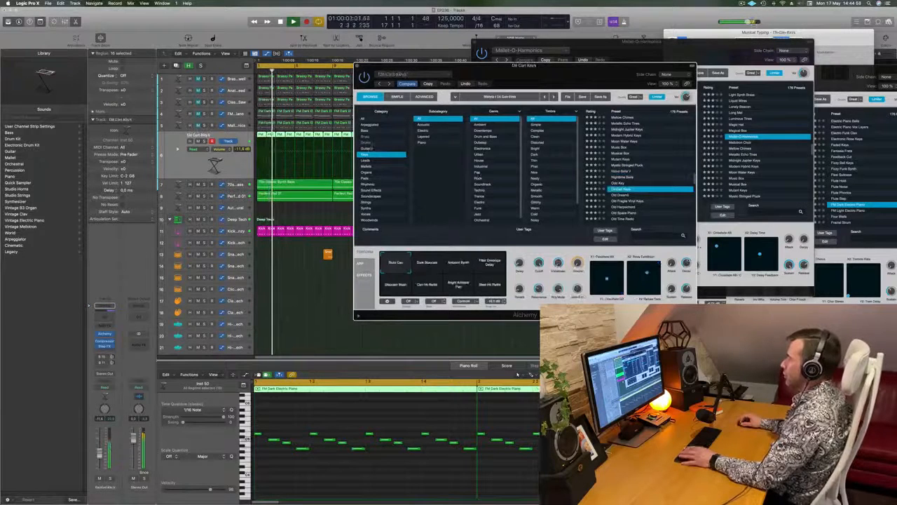
- Filter the descending-run track's Alchemy presets to Guitars and audition 12 String Split with its Delay snapshot
key("space")
left_click(369, 149)
scroll(648, 183, "down", 3)
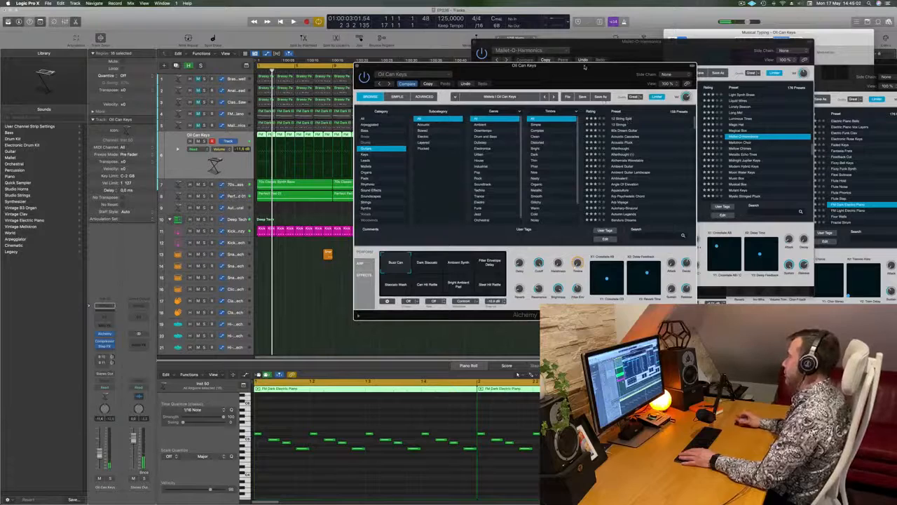
mouse_move(575, 69)
left_mouse_down()
mouse_move(584, 72)
mouse_move(546, 81)
mouse_move(572, 81)
left_mouse_up()
left_click(631, 121)
key("space")
left_click(438, 271)
left_click(473, 277)
left_click(440, 274)
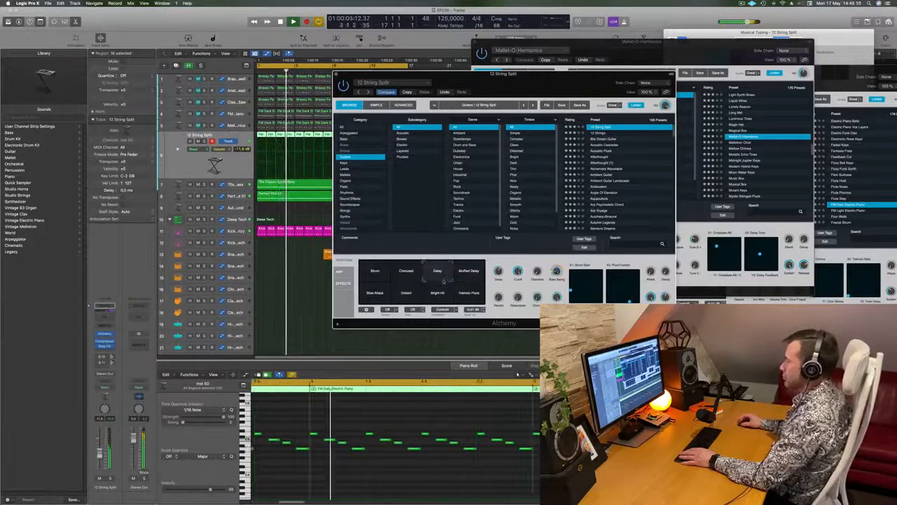
- Transpose all the descending-run notes down one octave
left_click(396, 422)
key("super+a")
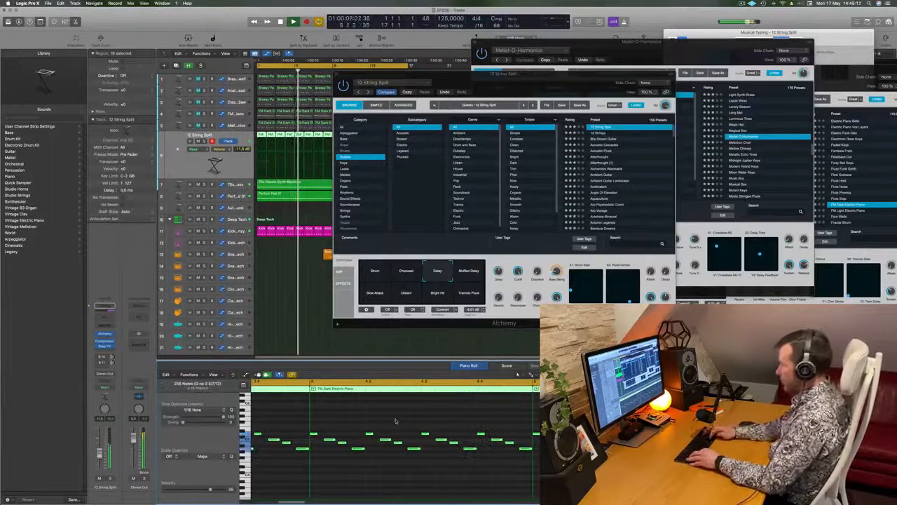
key("alt+shift+Down")
- Audition the guitar presets 12 Strings, 80s Dream Guitar, Acoustic Cascades, Acoustic Pluck, Afterthought, Ambient Guitar and Angle Of Elevation
left_click_drag(563, 84, 561, 110)
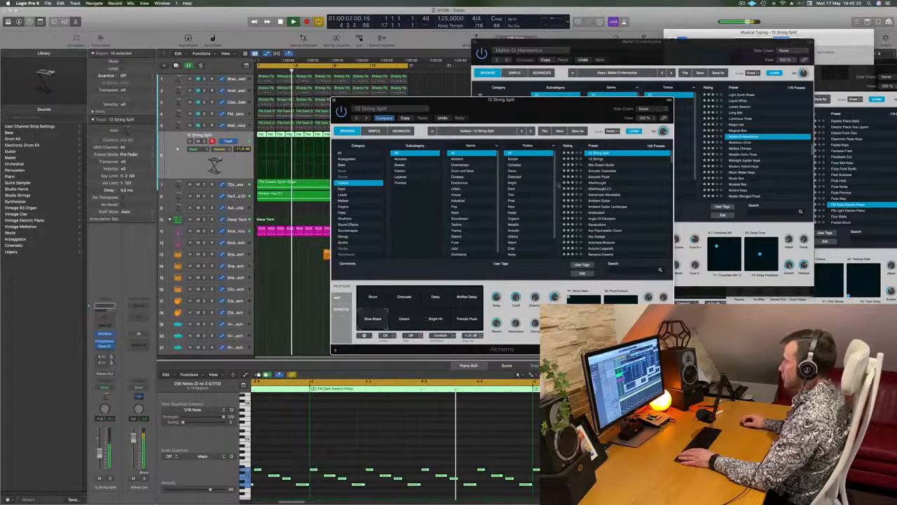
key("Down")
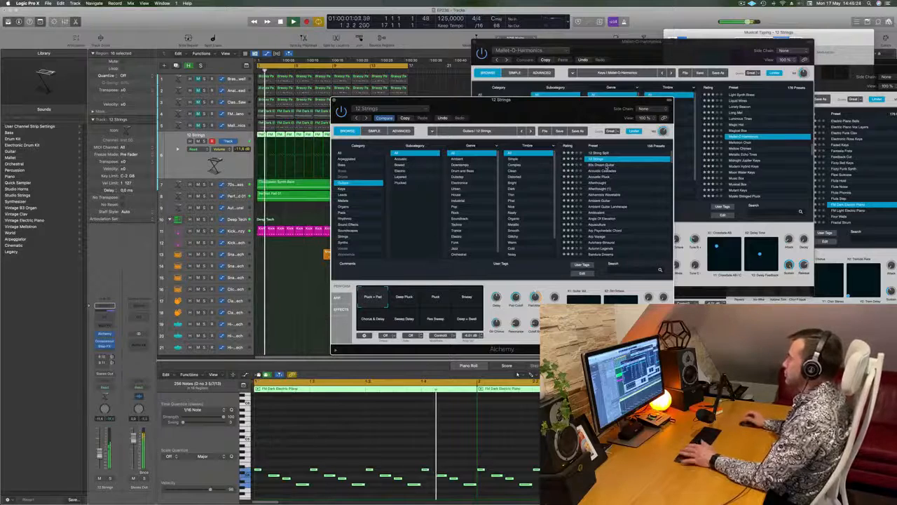
left_click(604, 165)
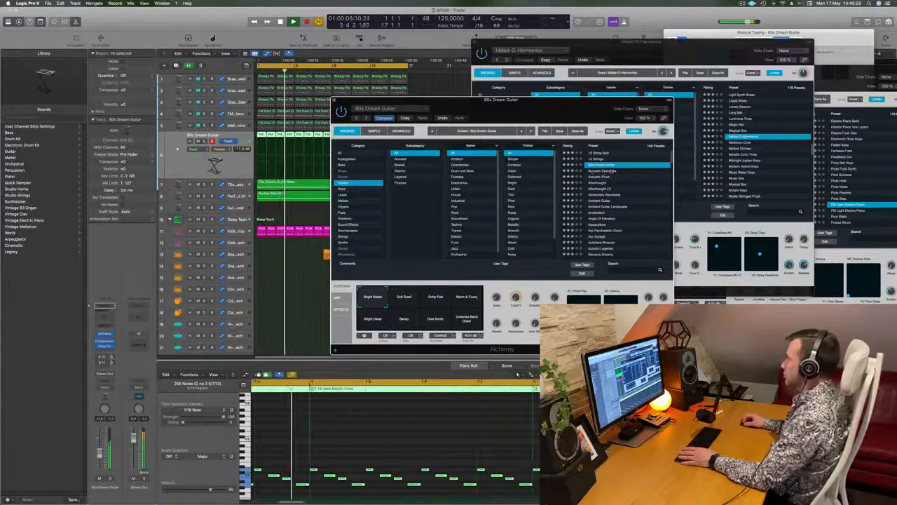
left_click(602, 171)
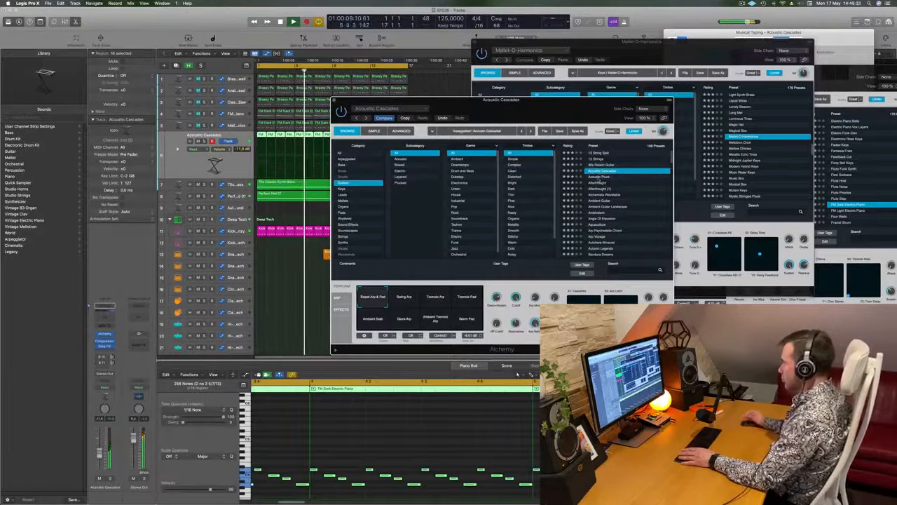
left_click(600, 178)
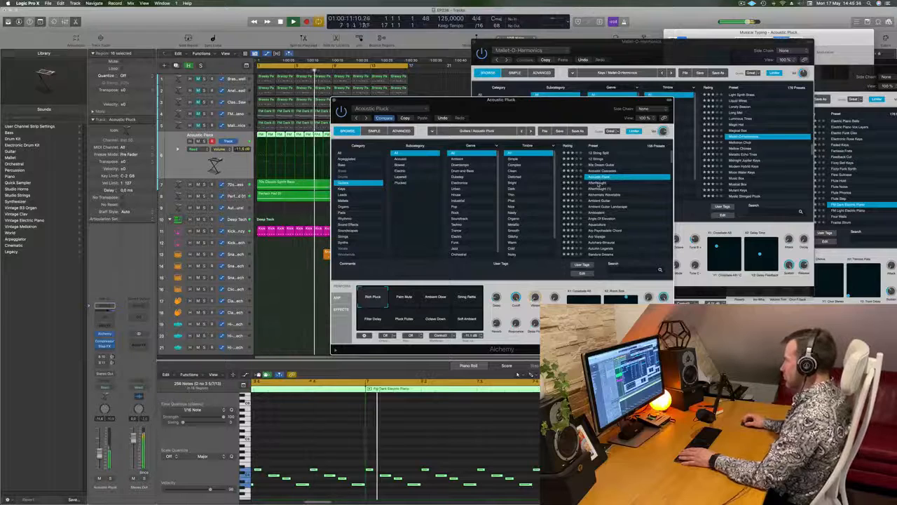
left_click(600, 183)
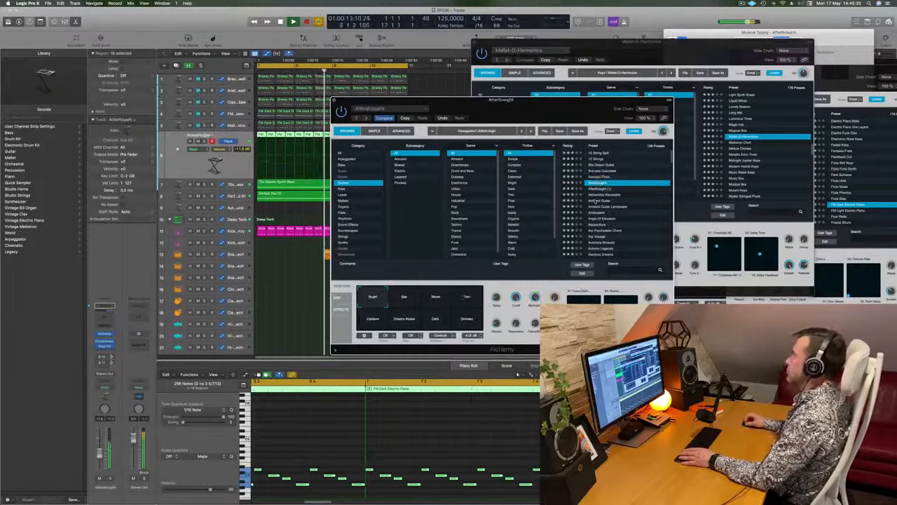
left_click(596, 201)
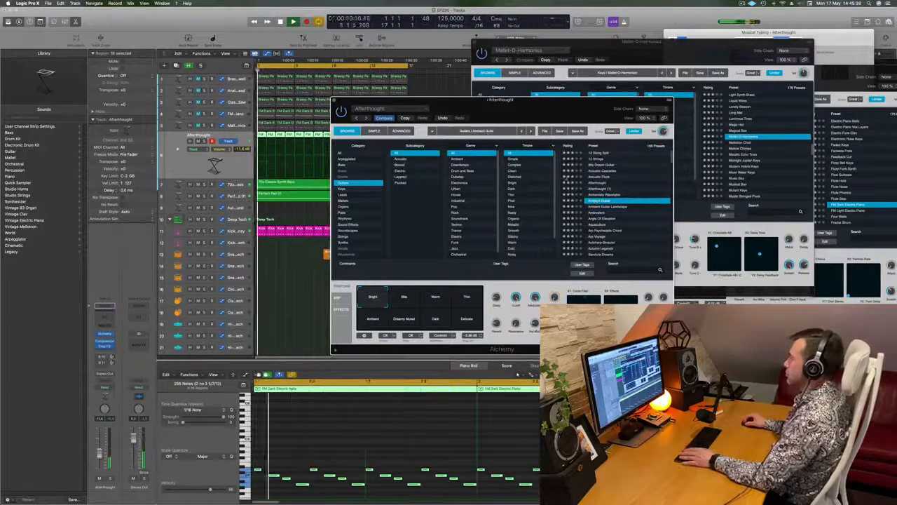
scroll(622, 216, "down", 2)
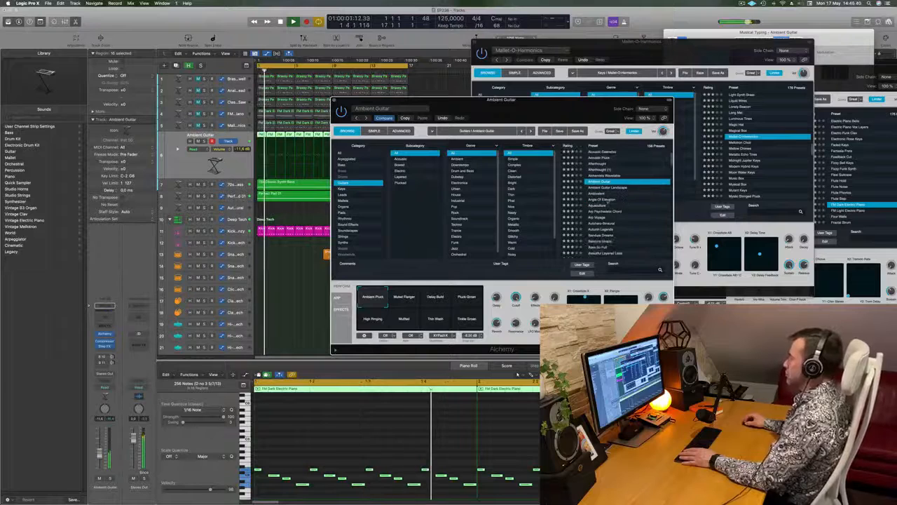
left_click(603, 200)
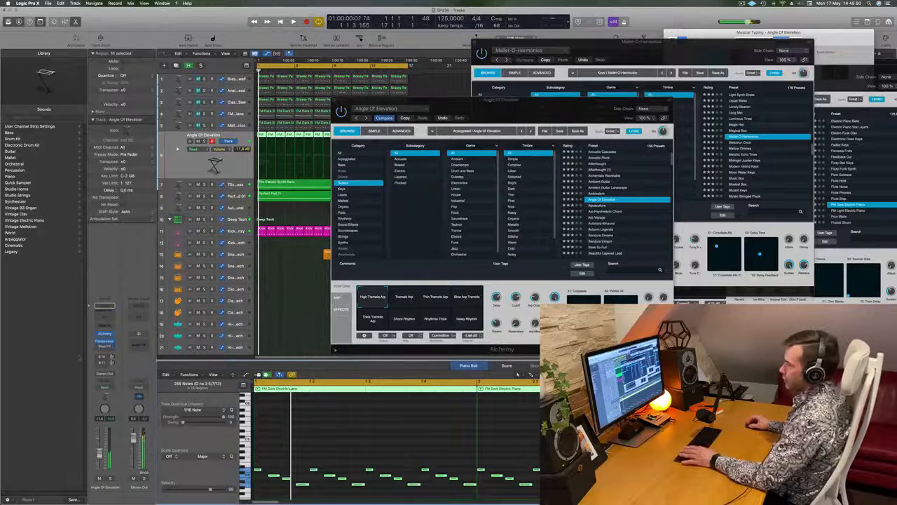
- Load the Bandura Dreams guitar preset on the descending-run track
left_click_drag(483, 110, 465, 97)
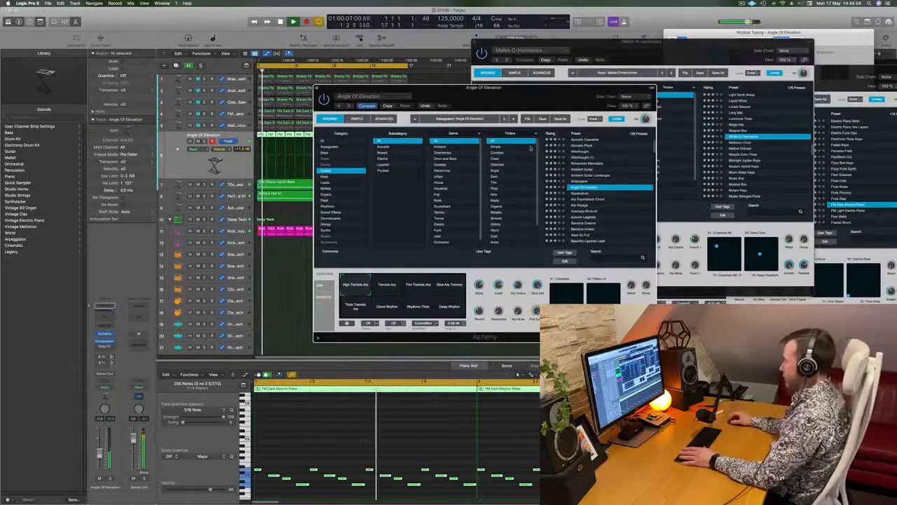
scroll(607, 204, "down", 1)
scroll(614, 204, "down", 4)
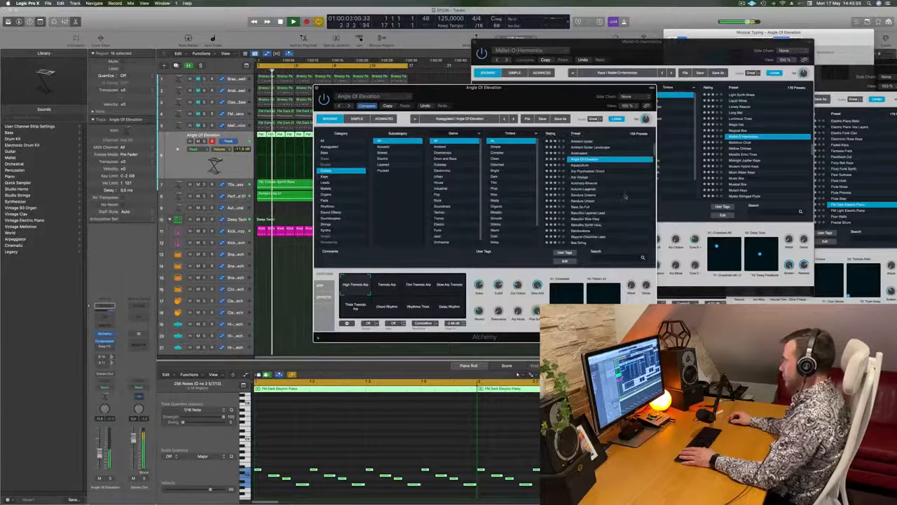
left_click(585, 195)
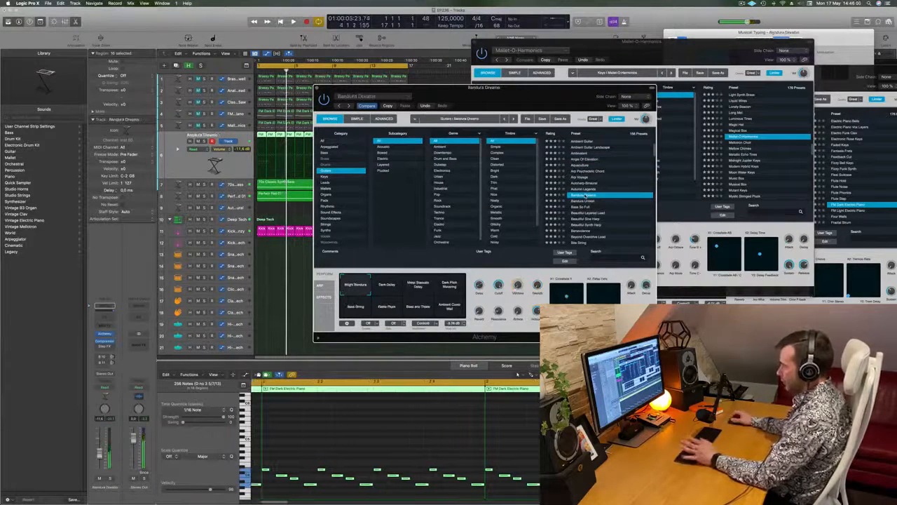
key("space")
- Audition the Bandura Dreams snapshots, including Dark Pitch Wavering, Bass String, Rattle Pluck and Bass and Trebles, and return to Bright Bandura
left_click_drag(516, 88, 561, 87)
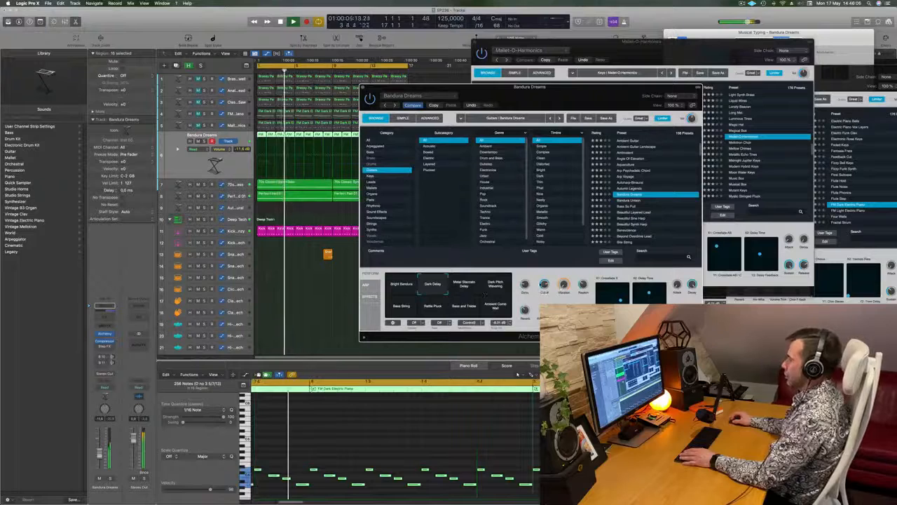
left_click(497, 287)
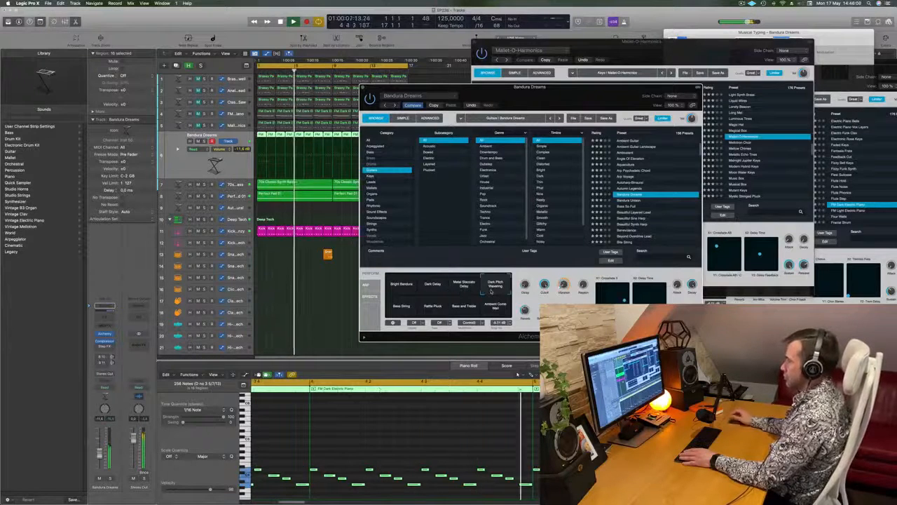
left_click(398, 308)
left_click(437, 313)
left_click(465, 311)
left_click(496, 310)
left_click(403, 284)
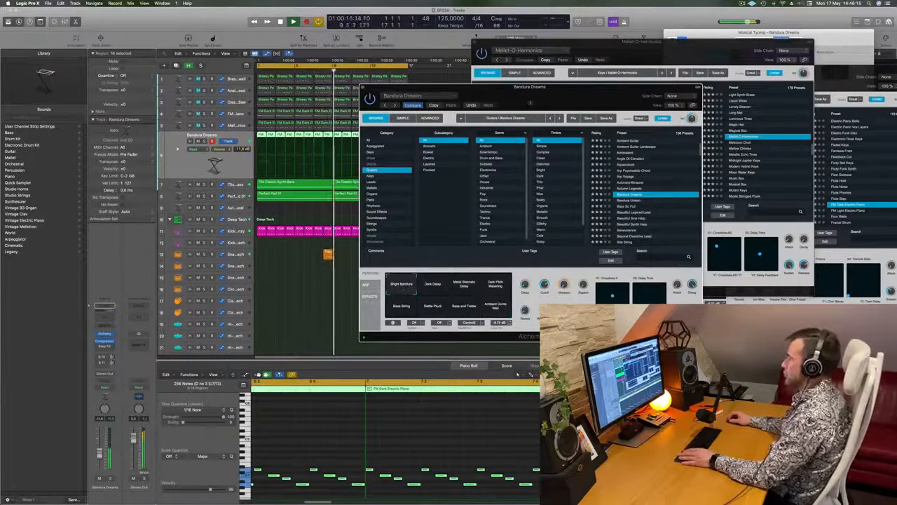
- Raise the Bandura Dreams track's volume and activate its two bus sends while replaying the song from the start
left_click_drag(529, 104, 545, 93)
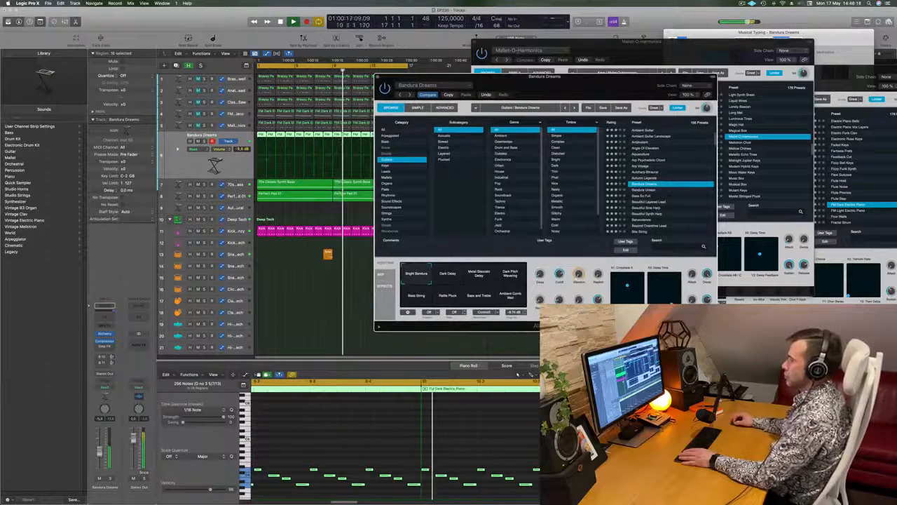
left_click(112, 356)
key("Return")
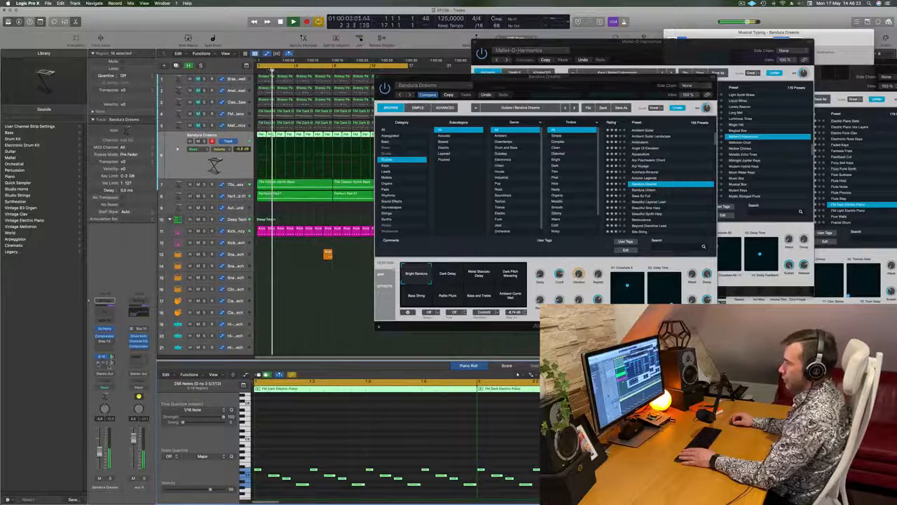
key("Return")
left_click_drag(545, 77, 635, 124)
key("Return")
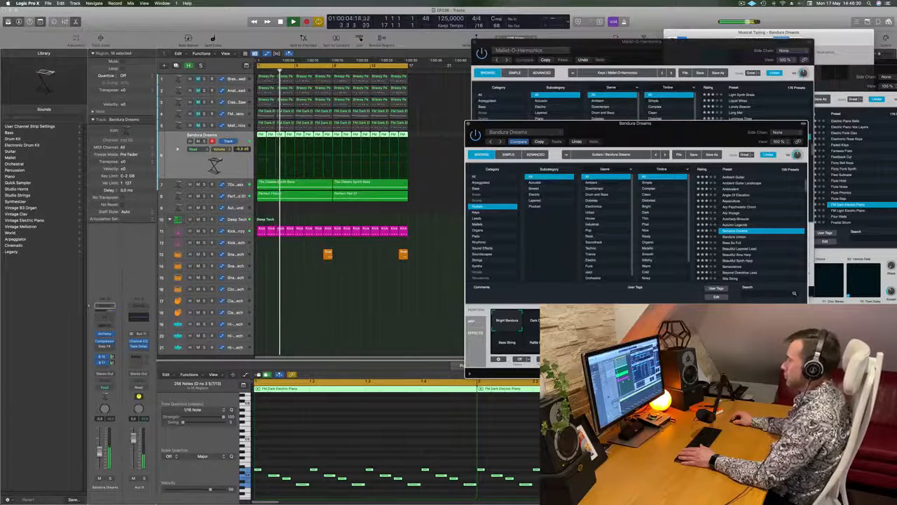
key("Return")
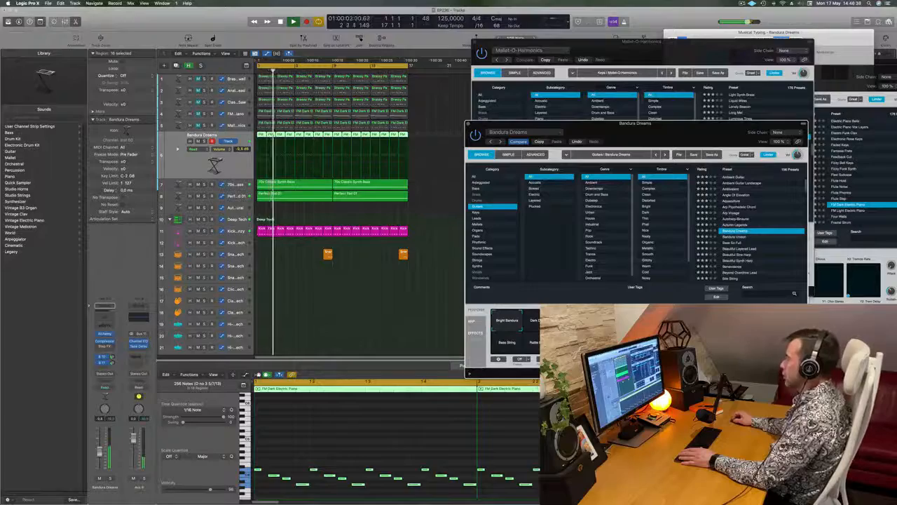
left_click_drag(675, 132, 617, 131)
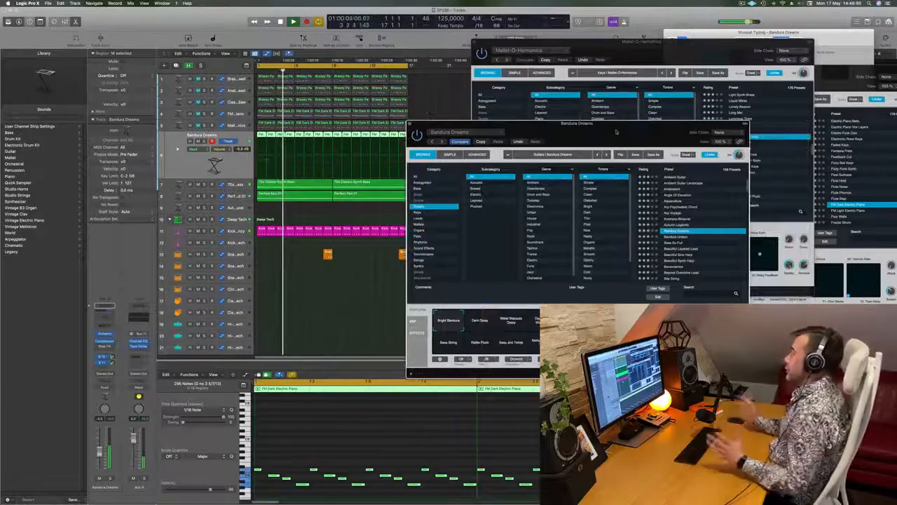